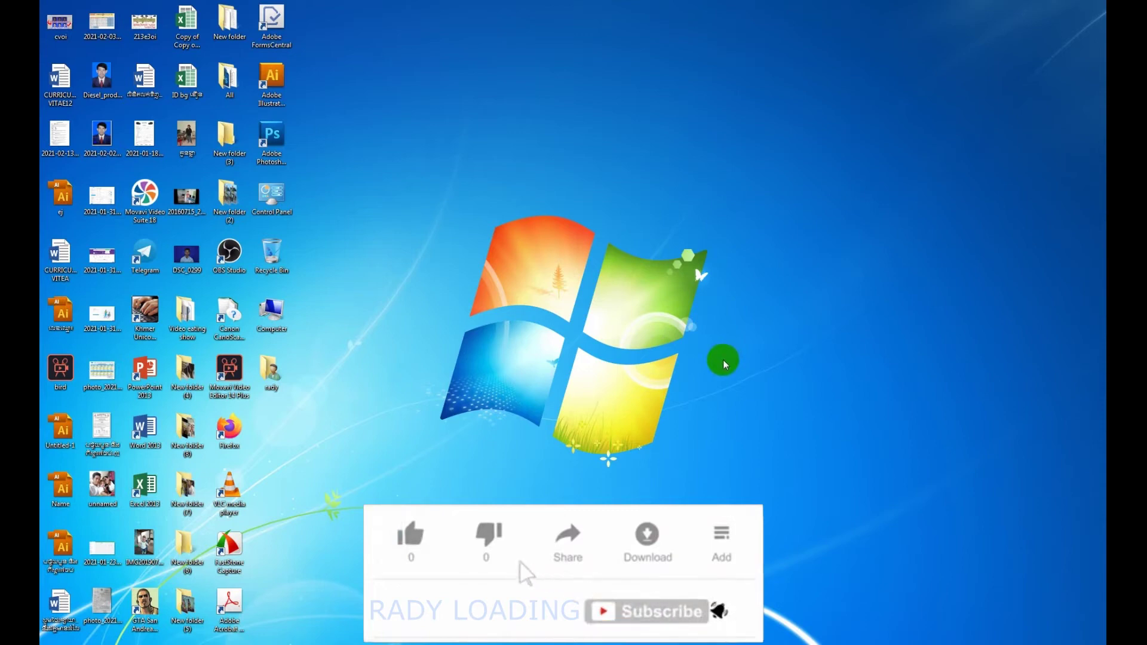
- Refresh the desktop repeatedly from its right-click menu
{"action": "right_click", "coordinate": [640, 324]}
{"action": "left_click", "coordinate": [686, 354]}
{"action": "right_click", "coordinate": [631, 337]}
{"action": "left_click", "coordinate": [669, 370]}
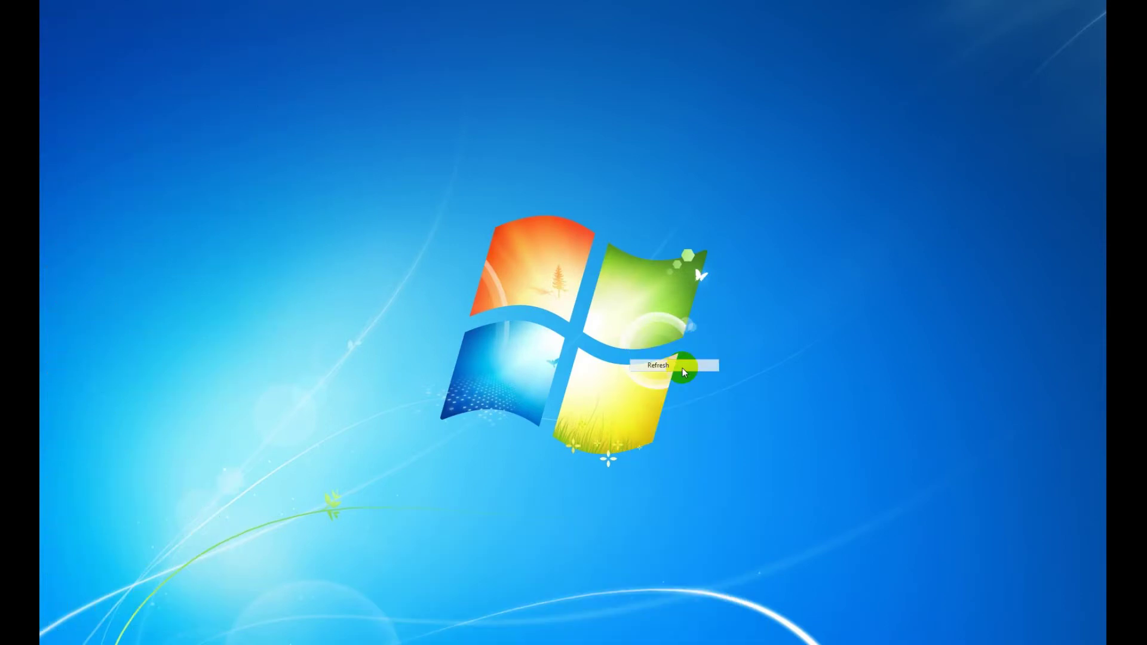
{"action": "right_click", "coordinate": [638, 342]}
{"action": "left_click", "coordinate": [668, 372]}
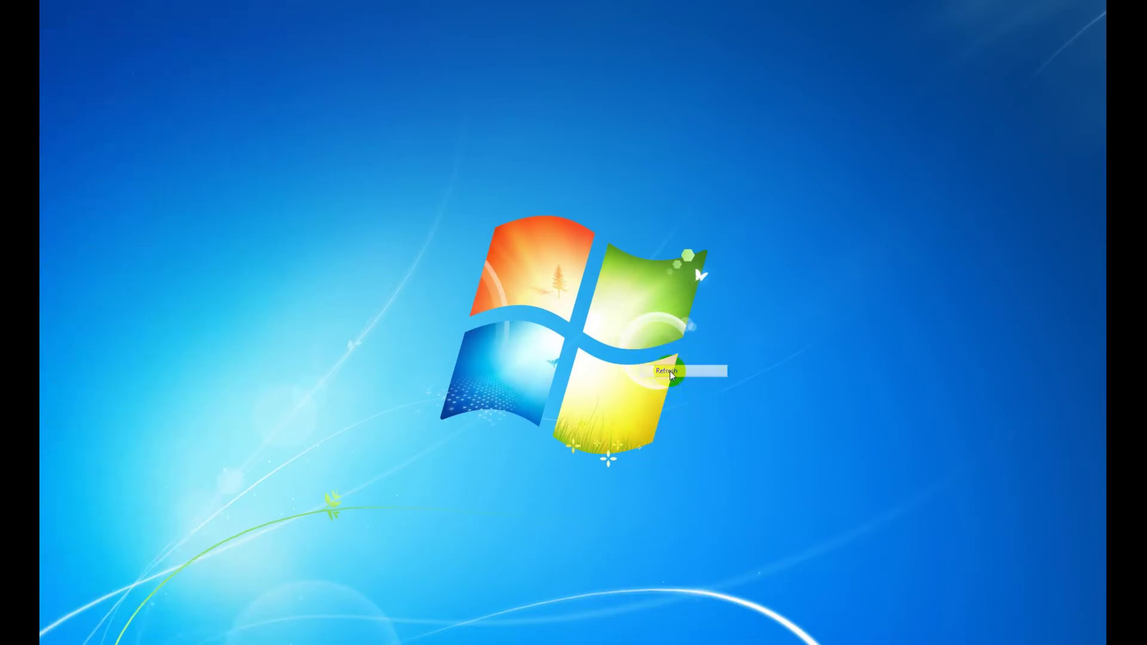
{"action": "right_click", "coordinate": [627, 344]}
{"action": "left_click", "coordinate": [656, 374]}
{"action": "right_click", "coordinate": [627, 344]}
{"action": "left_click", "coordinate": [659, 377]}
{"action": "right_click", "coordinate": [595, 340]}
{"action": "left_click", "coordinate": [633, 370]}
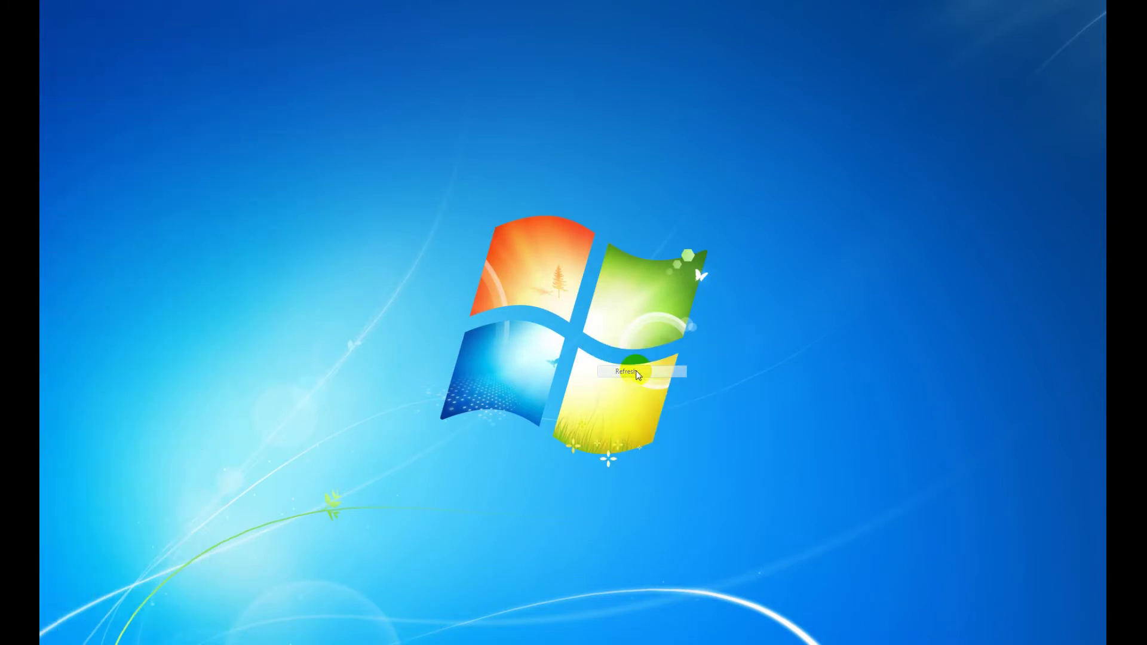
{"action": "right_click", "coordinate": [586, 353]}
{"action": "left_click", "coordinate": [626, 387]}
{"action": "right_click", "coordinate": [577, 360]}
{"action": "left_click", "coordinate": [615, 389]}
{"action": "right_click", "coordinate": [573, 350]}
{"action": "left_click", "coordinate": [613, 388]}
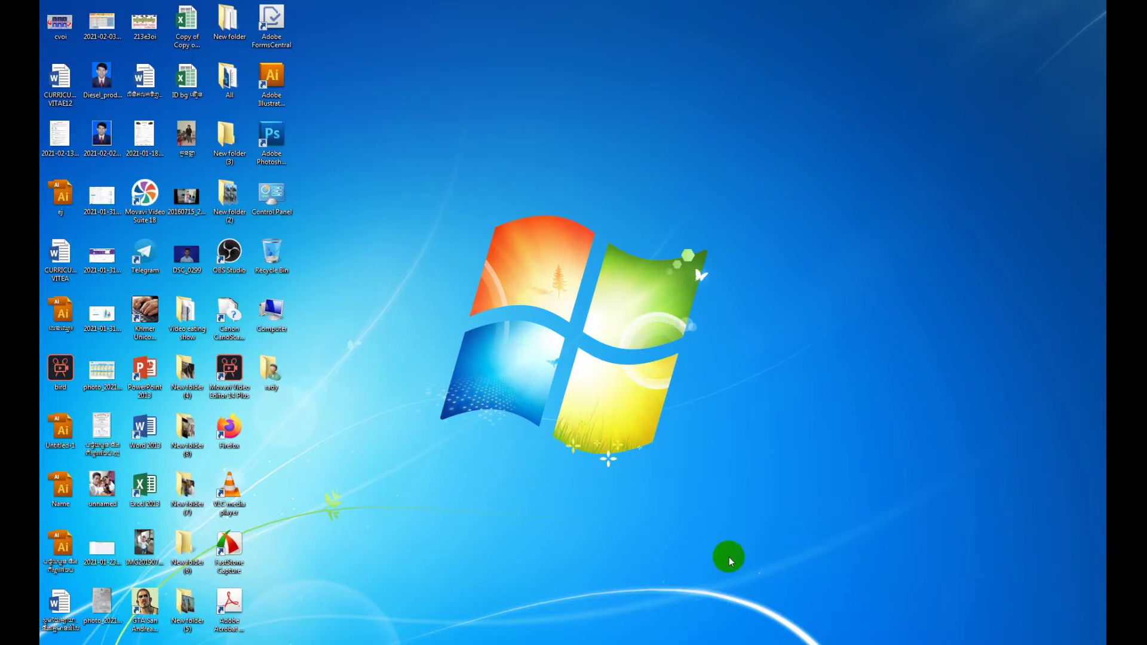
- Refresh the desktop twice more and launch Adobe Photoshop CS5 from its shortcut
{"action": "right_click", "coordinate": [468, 262]}
{"action": "left_click", "coordinate": [496, 296]}
{"action": "right_click", "coordinate": [615, 232]}
{"action": "left_click", "coordinate": [646, 262]}
{"action": "left_click", "coordinate": [272, 139]}
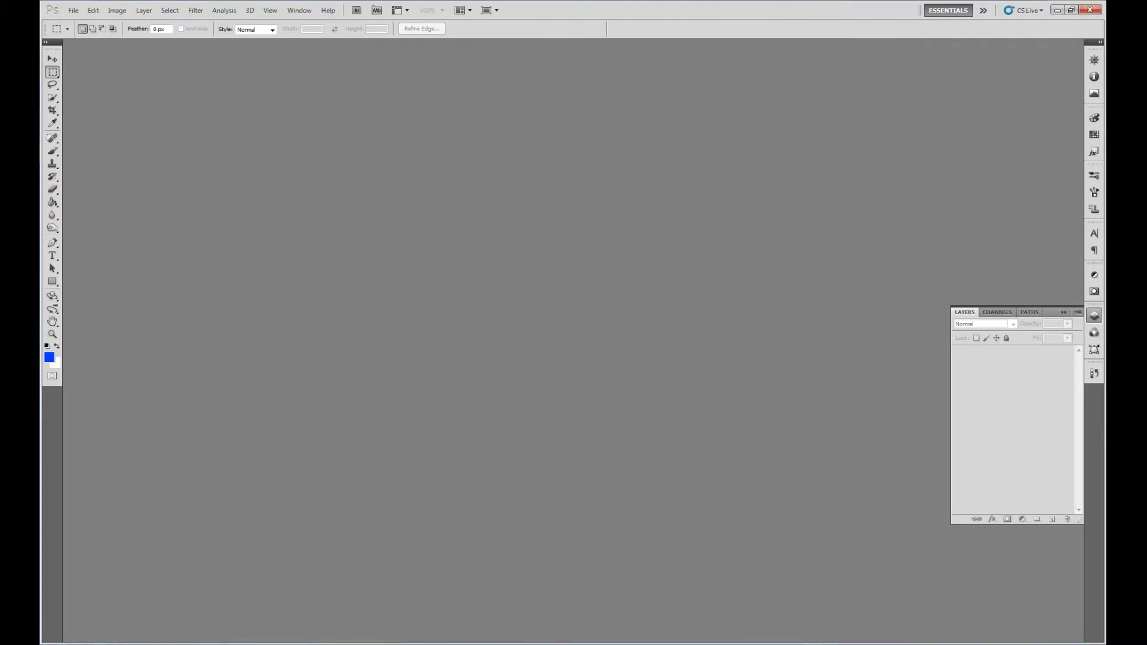
- Drag DSC_0258.JPG from New folder (5) onto Photoshop to open it
{"action": "left_click", "coordinate": [295, 642]}
{"action": "right_click", "coordinate": [635, 302]}
{"action": "left_click", "coordinate": [228, 124]}
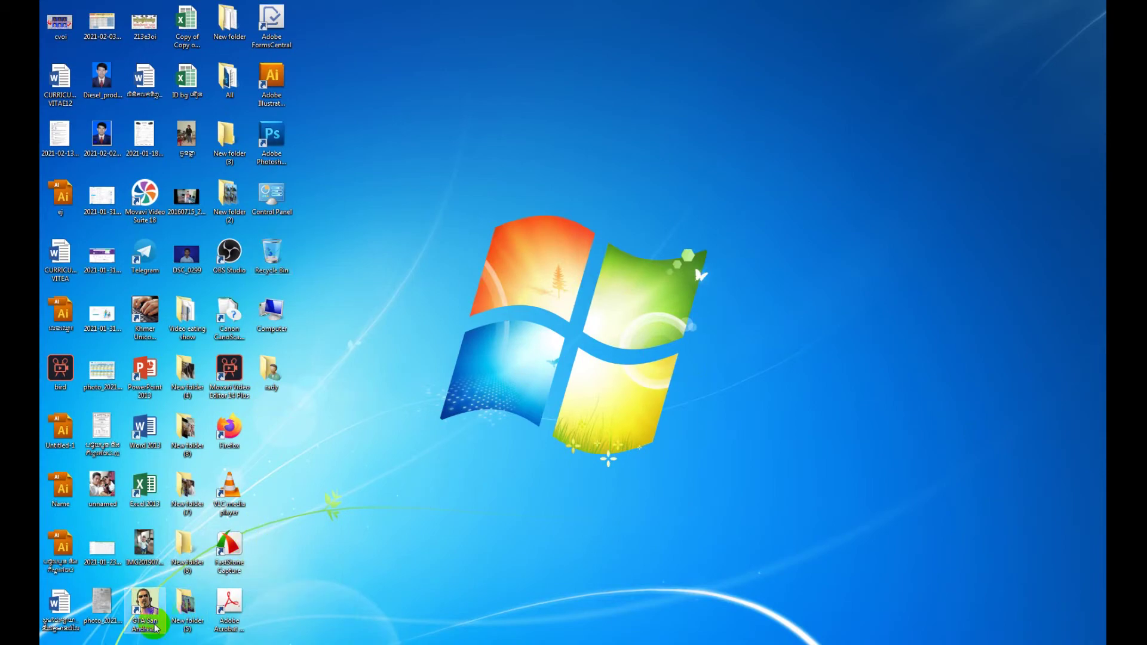
{"action": "double_click", "coordinate": [187, 606]}
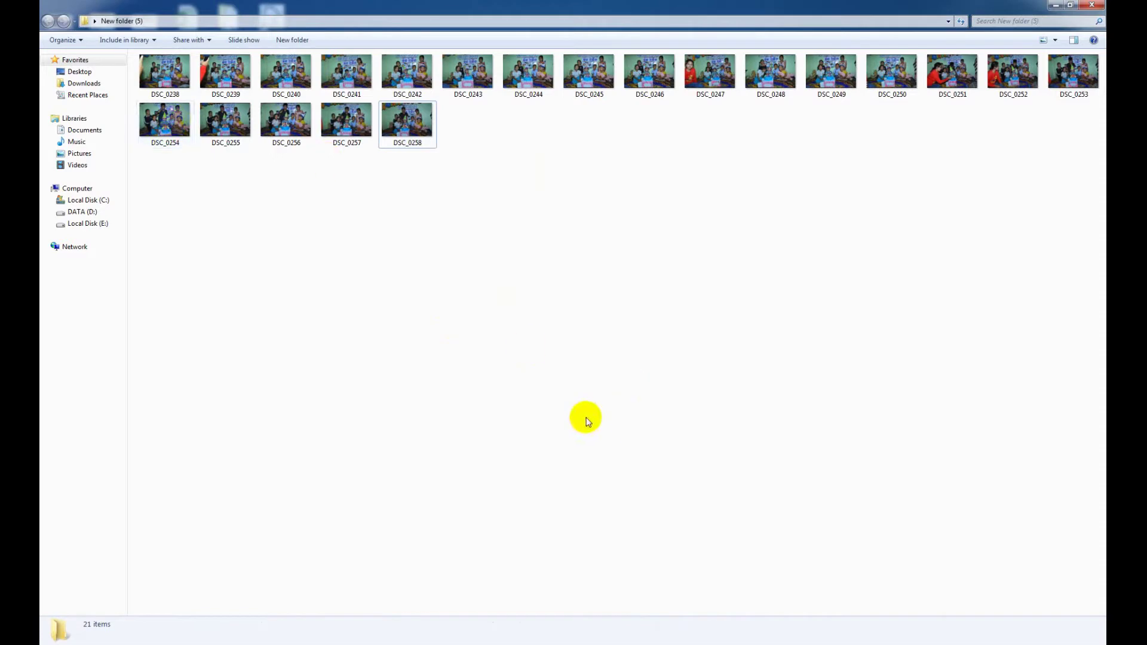
{"action": "left_click", "coordinate": [406, 133]}
{"action": "left_click_drag", "start_coordinate": [406, 122], "coordinate": [355, 307]}
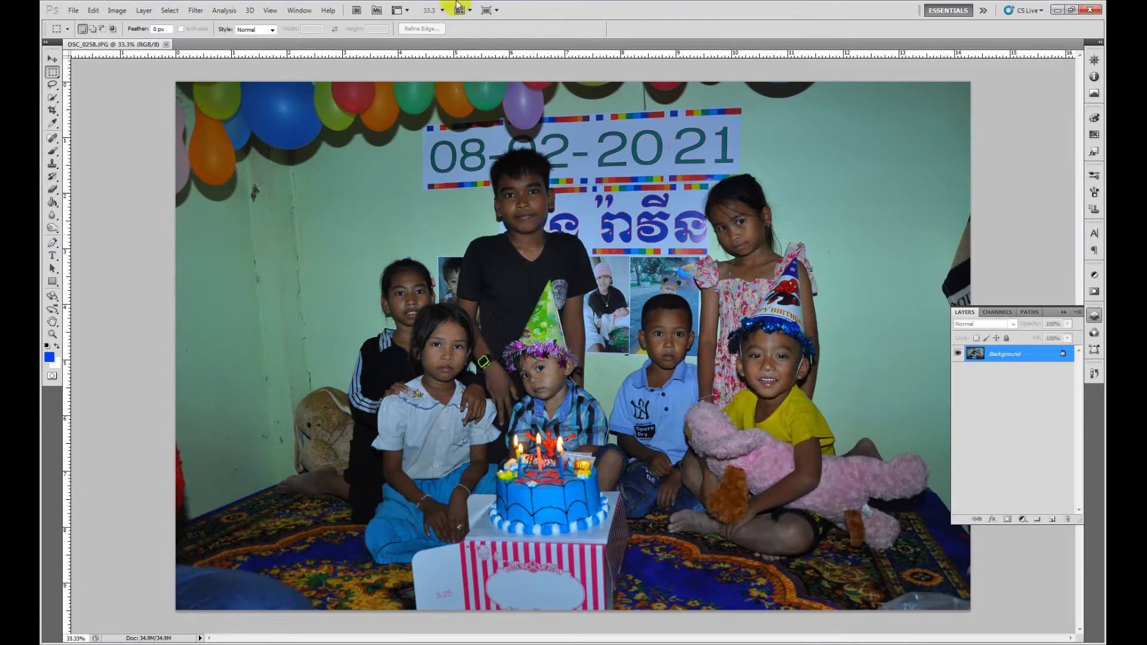
- Brighten the photo by lifting the tone curve in Curves (Ctrl+M)
{"action": "left_click", "coordinate": [52, 59]}
{"action": "scroll", "coordinate": [537, 361], "scroll_direction": "up", "scroll_amount": 1}
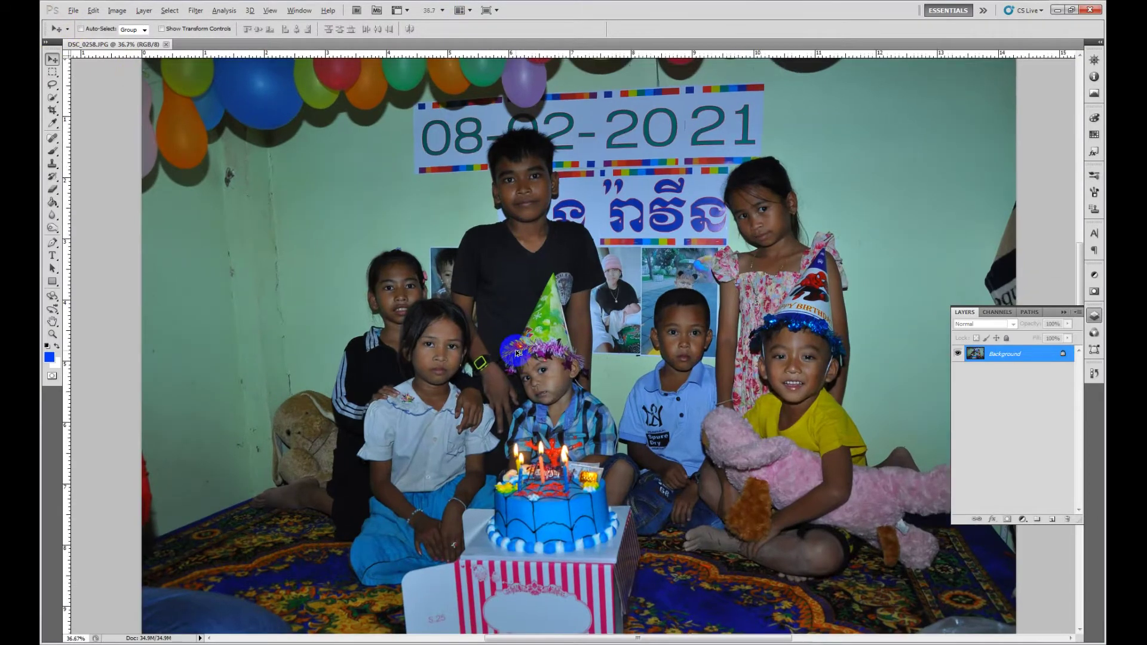
{"action": "scroll", "coordinate": [562, 355], "scroll_direction": "down", "scroll_amount": 2}
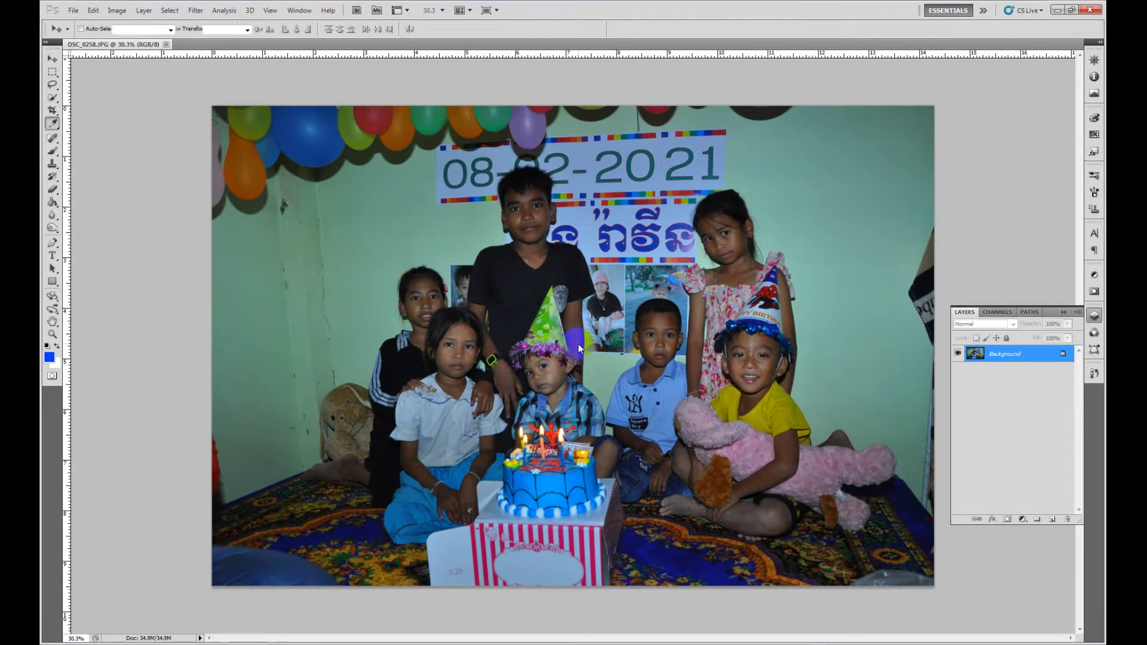
{"action": "key", "text": "ctrl+m"}
{"action": "left_click_drag", "start_coordinate": [273, 371], "coordinate": [255, 364]}
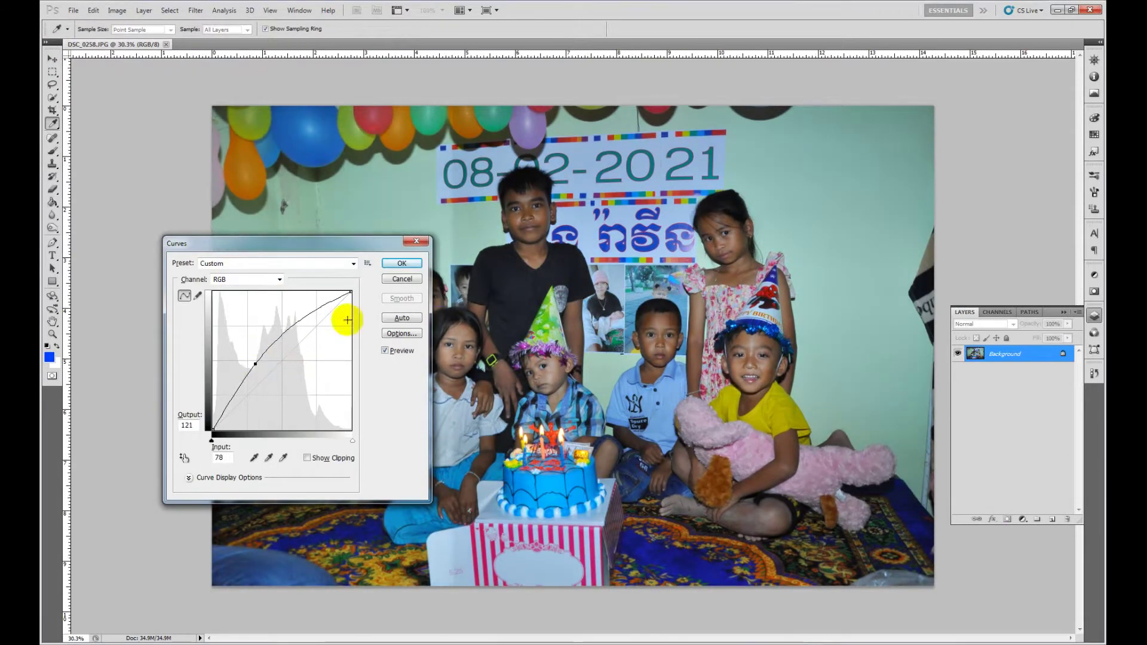
{"action": "left_click", "coordinate": [402, 264]}
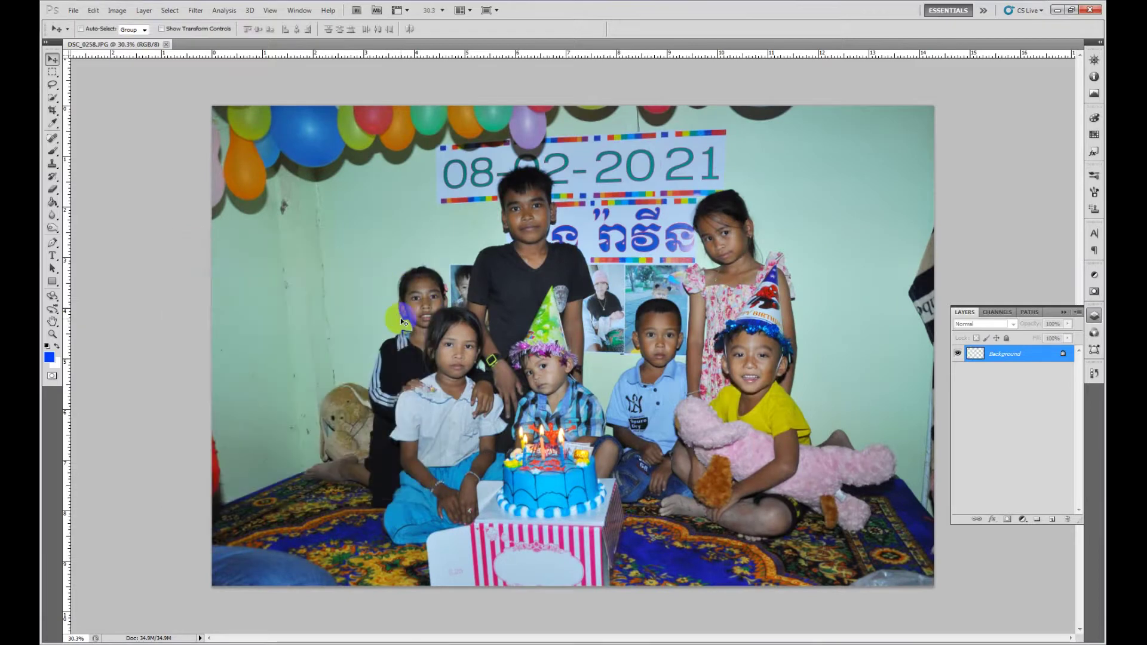
- Apply Selective Color: Reds black -20, Blacks black +16, Neutrals black -11
{"action": "left_click", "coordinate": [116, 10]}
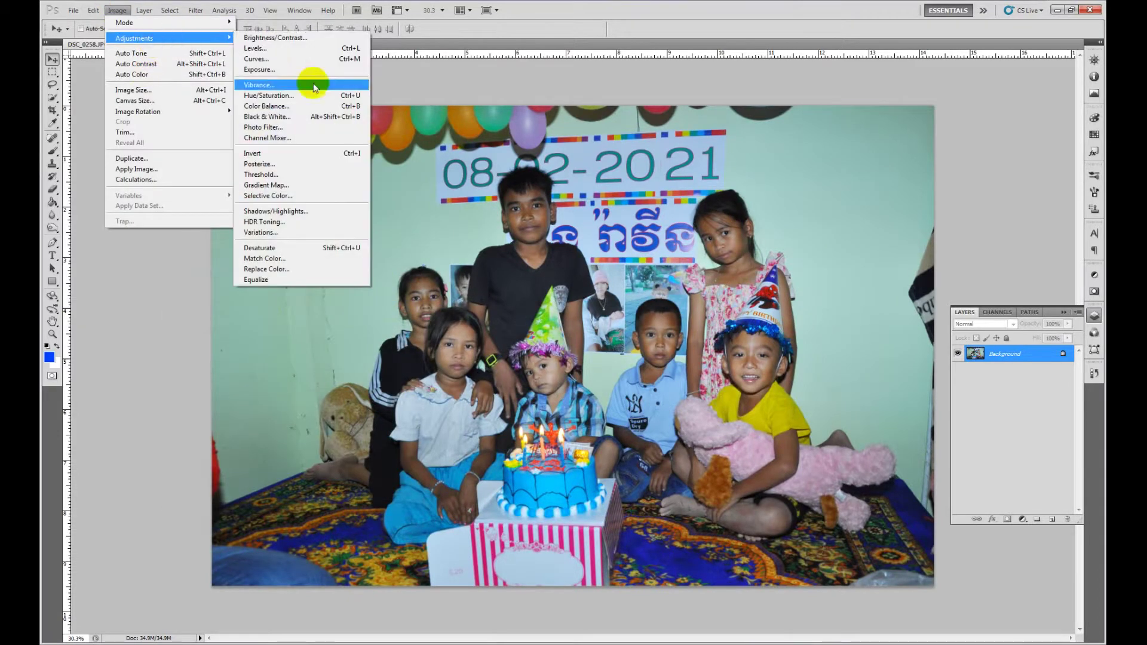
{"action": "left_click", "coordinate": [269, 195]}
{"action": "left_click_drag", "start_coordinate": [822, 311], "coordinate": [807, 309]}
{"action": "left_click", "coordinate": [820, 206]}
{"action": "left_click", "coordinate": [827, 299]}
{"action": "left_click_drag", "start_coordinate": [826, 309], "coordinate": [838, 310]}
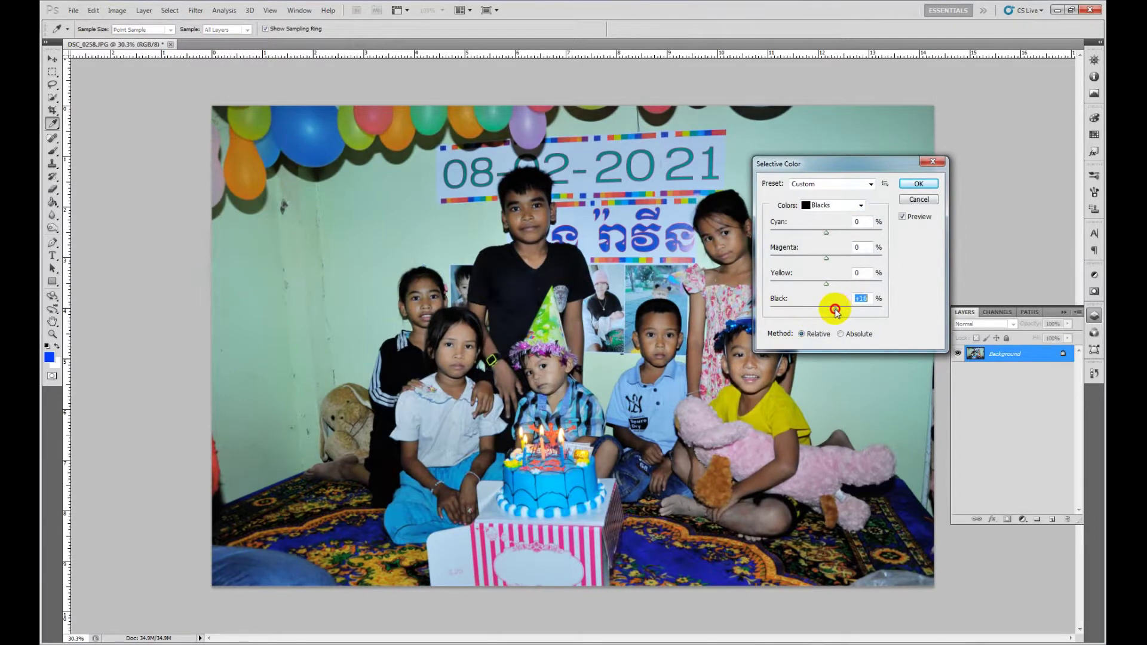
{"action": "left_click", "coordinate": [824, 205]}
{"action": "left_click", "coordinate": [827, 293]}
{"action": "left_click_drag", "start_coordinate": [827, 310], "coordinate": [820, 311]}
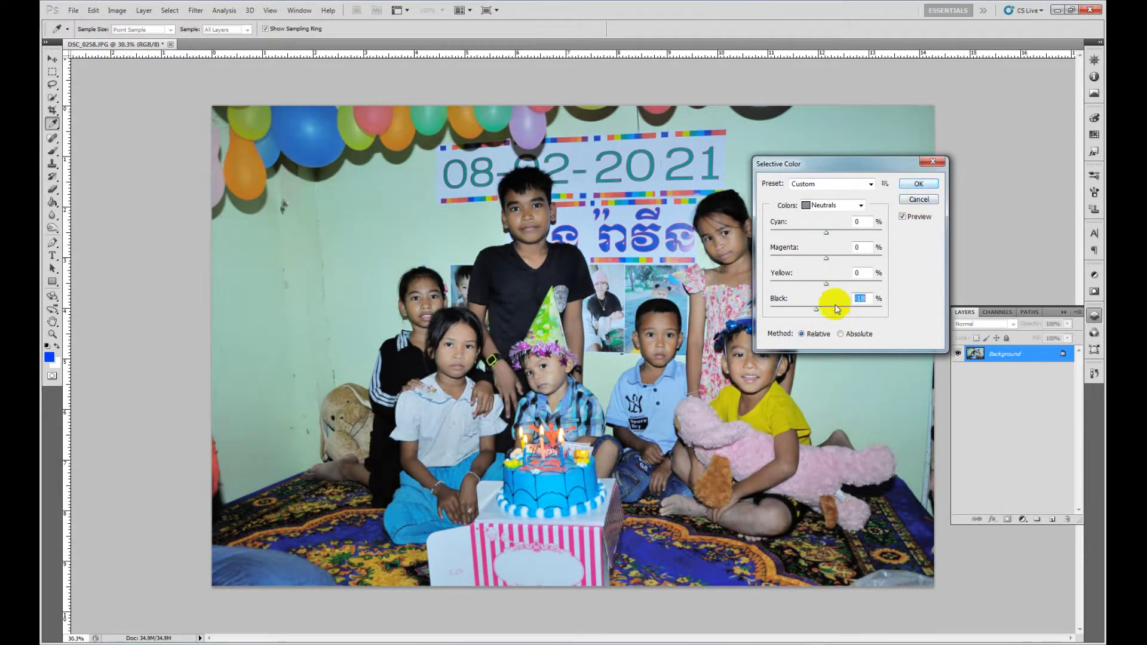
{"action": "left_click_drag", "start_coordinate": [815, 310], "coordinate": [820, 309]}
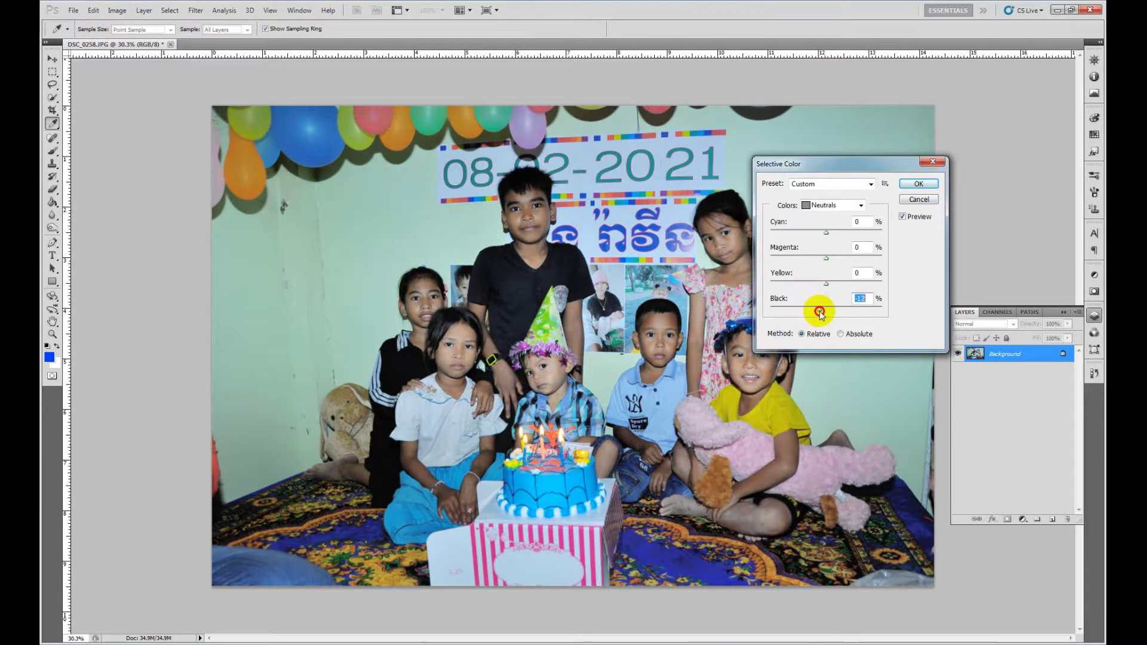
{"action": "left_click", "coordinate": [917, 184]}
- Try moving the locked Background photo and dismiss the locked-layer error
{"action": "key", "text": "v"}
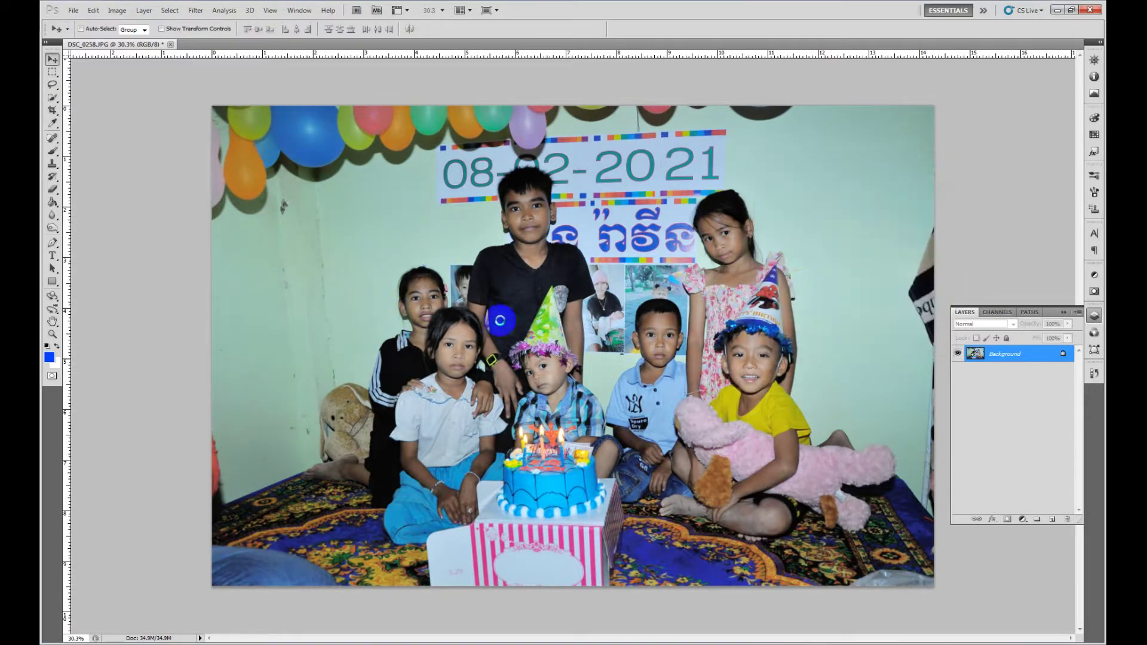
{"action": "scroll", "coordinate": [505, 365], "scroll_direction": "down", "scroll_amount": 3}
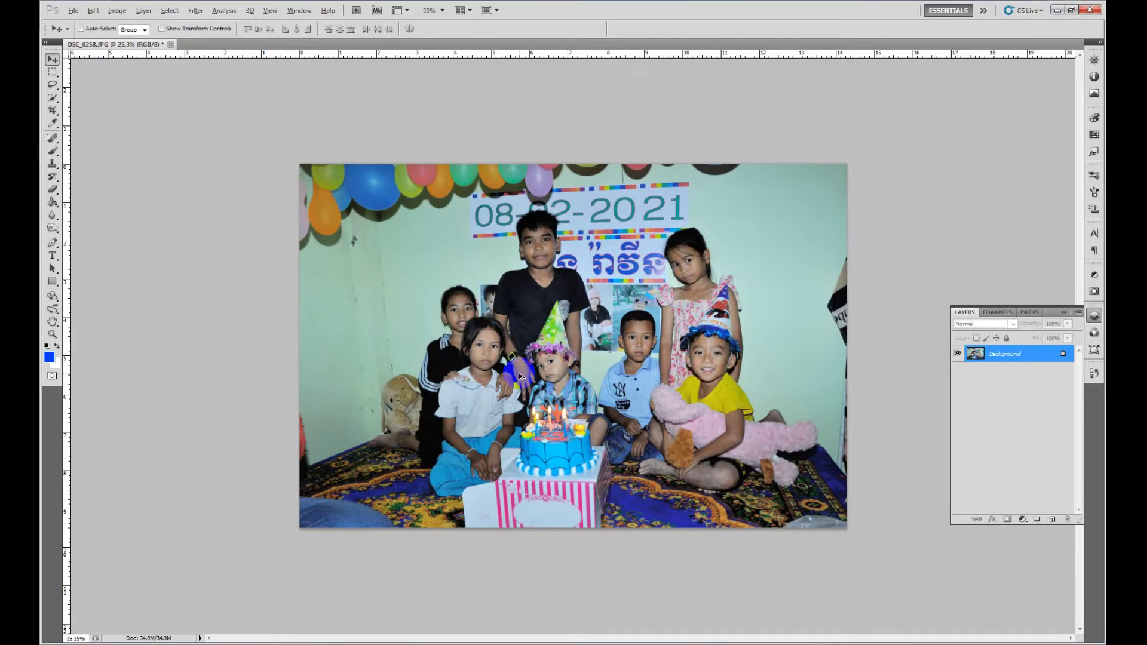
{"action": "scroll", "coordinate": [519, 373], "scroll_direction": "up", "scroll_amount": 1}
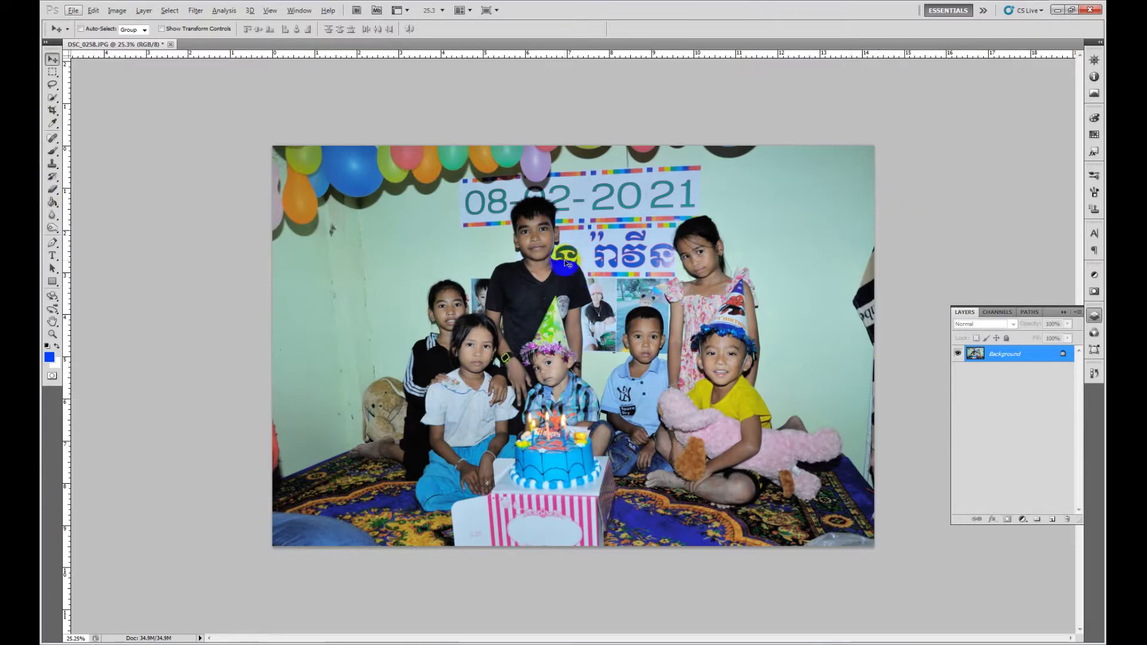
{"action": "left_click_drag", "start_coordinate": [523, 197], "coordinate": [787, 272]}
{"action": "left_click", "coordinate": [570, 242]}
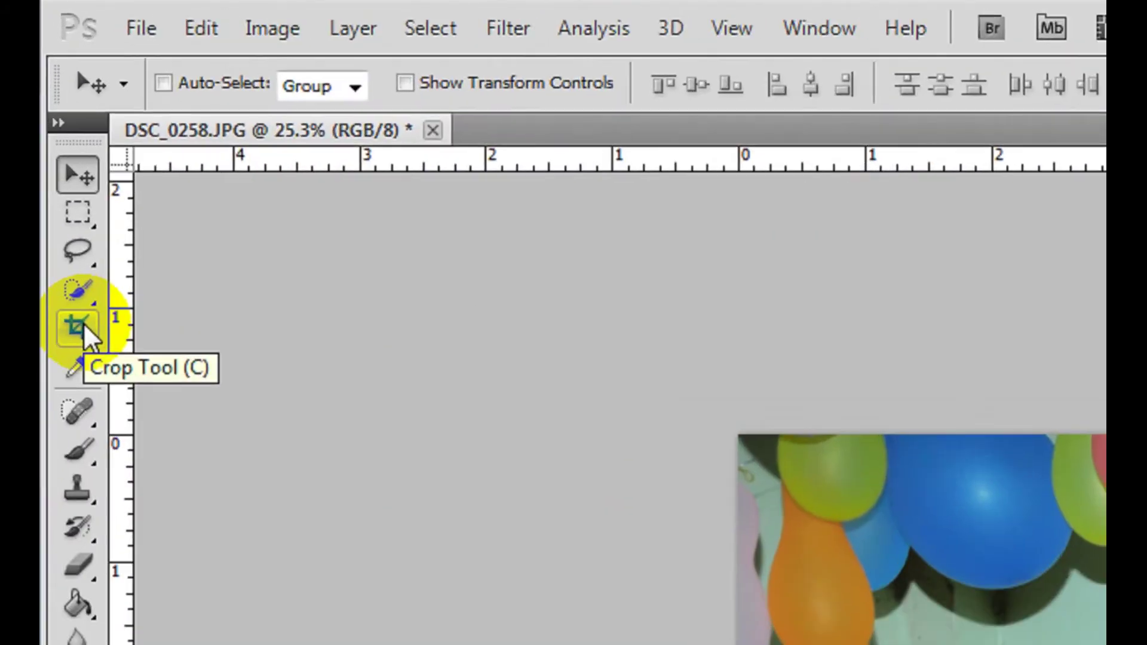
- Set the Crop tool's fixed width to 10 cm and height to 15 cm
{"action": "left_click", "coordinate": [78, 328]}
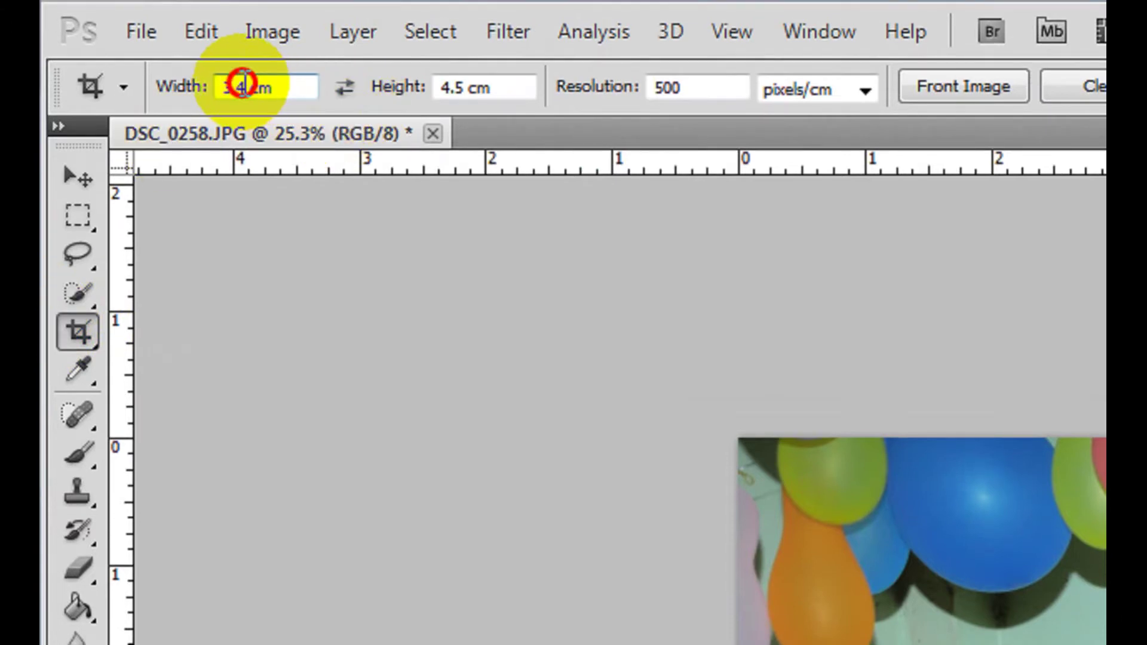
{"action": "left_click_drag", "start_coordinate": [244, 87], "coordinate": [197, 87]}
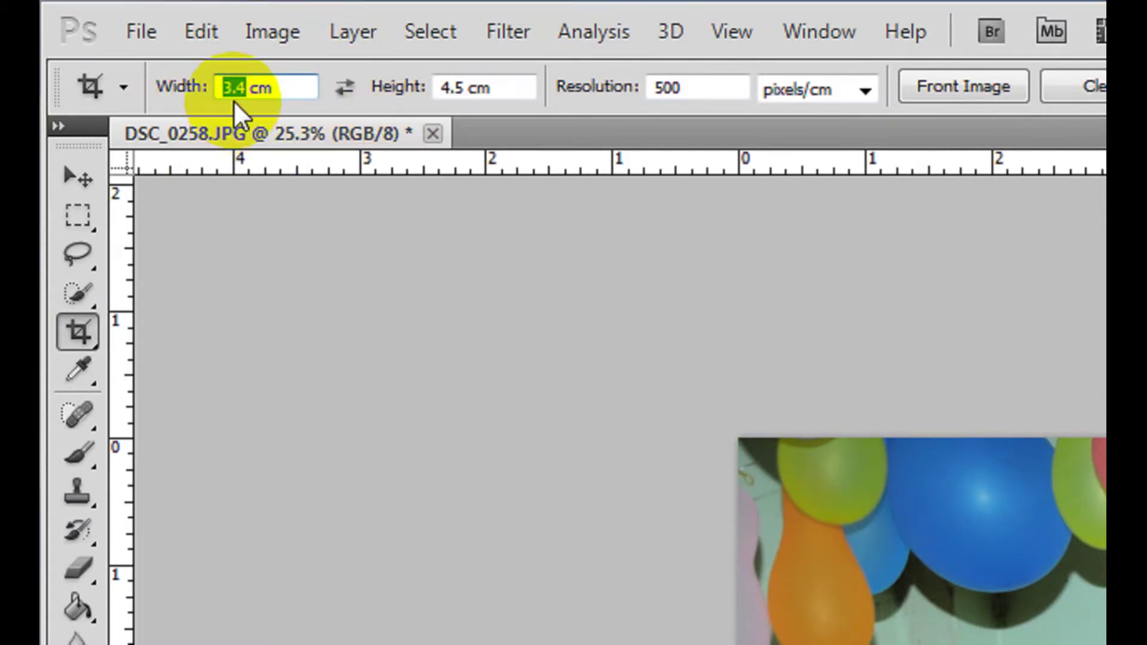
{"action": "left_click", "coordinate": [250, 79]}
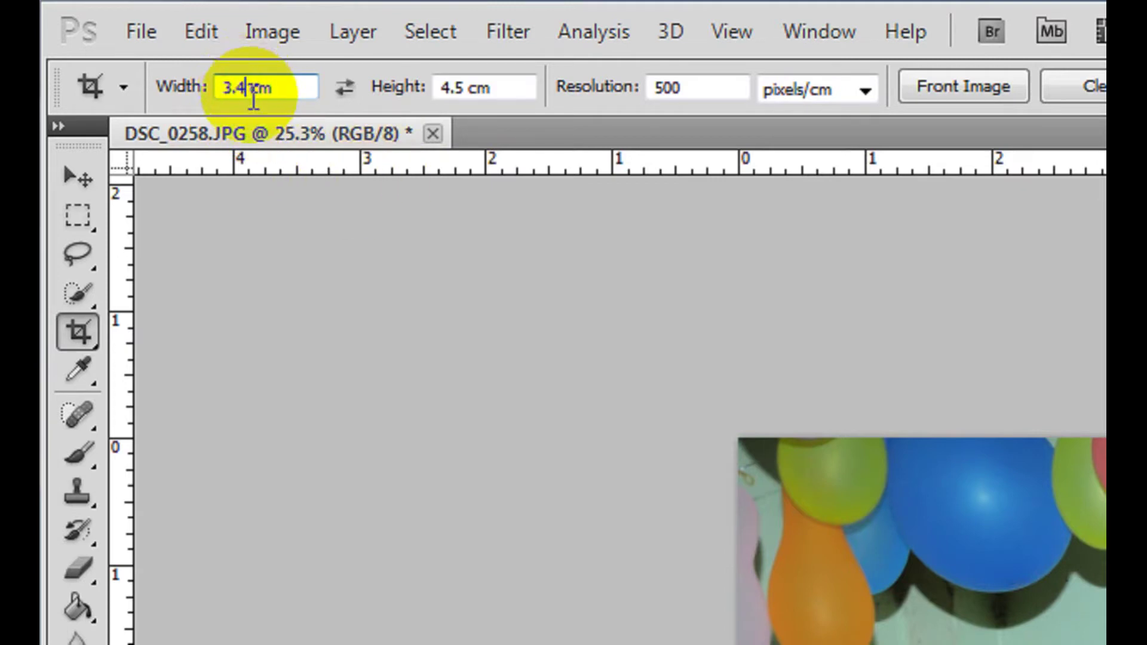
{"action": "double_click", "coordinate": [235, 87]}
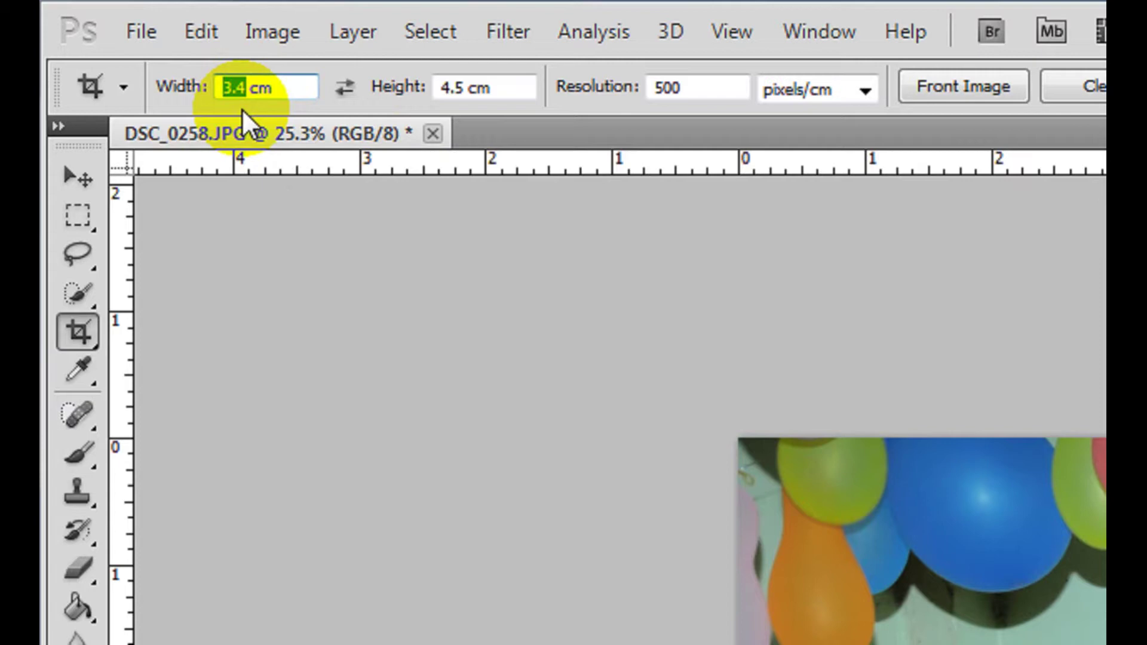
{"action": "left_click", "coordinate": [230, 87]}
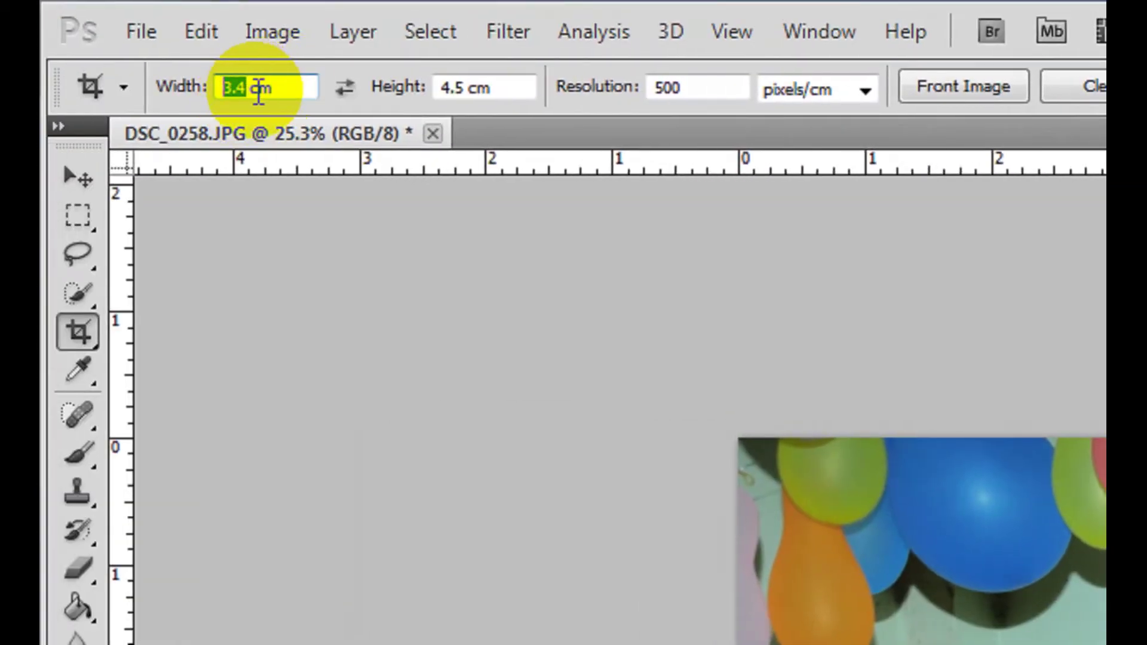
{"action": "type", "text": "10"}
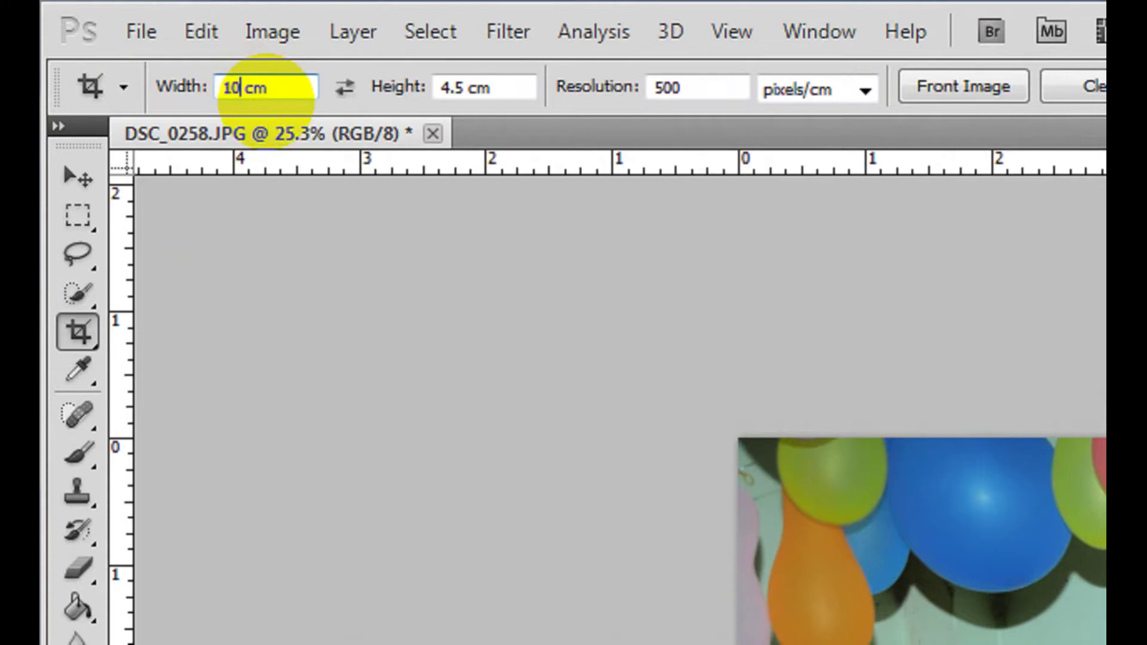
{"action": "double_click", "coordinate": [474, 89]}
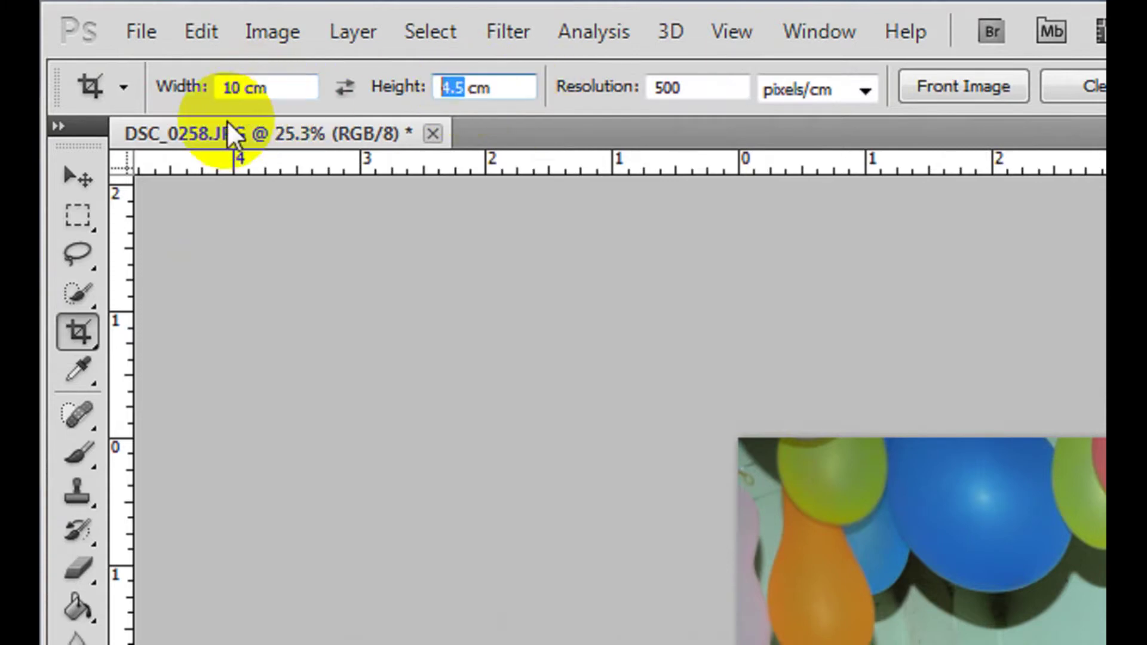
{"action": "type", "text": "15"}
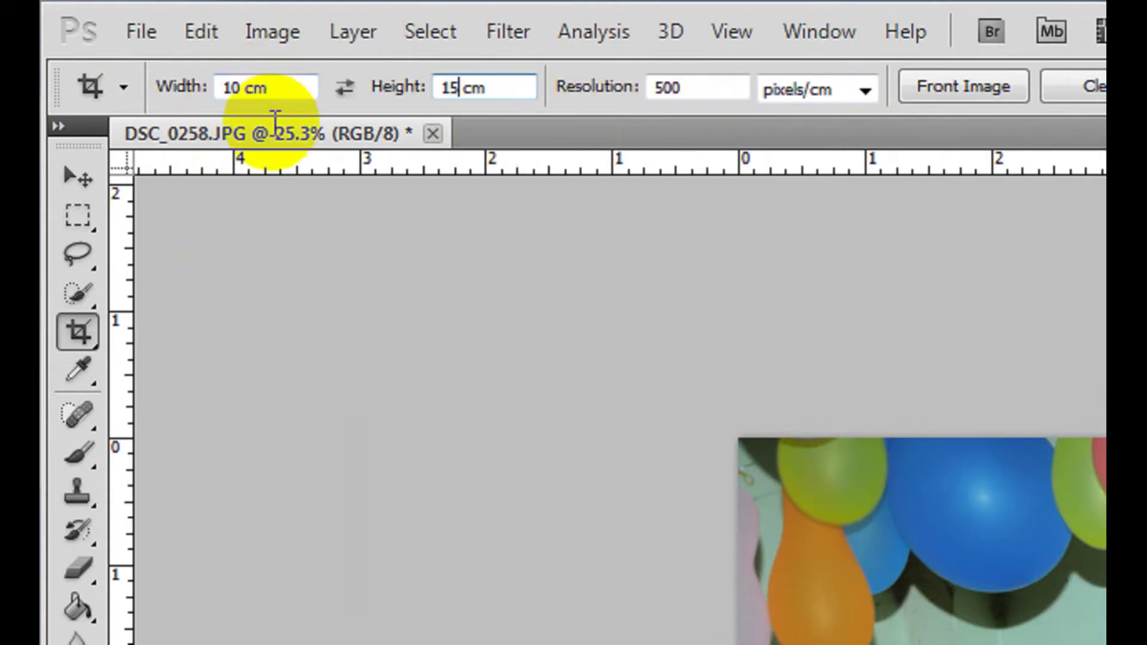
- Set the crop resolution to 500 pixels/cm
{"action": "left_click", "coordinate": [236, 88]}
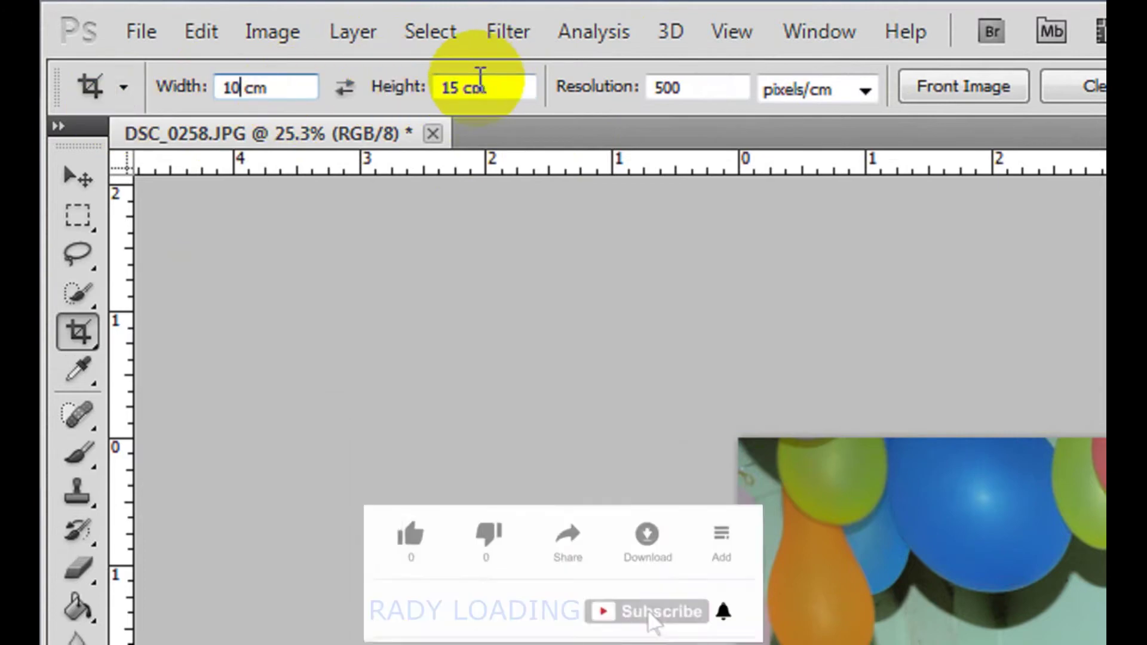
{"action": "left_click", "coordinate": [669, 89]}
{"action": "left_click", "coordinate": [764, 103]}
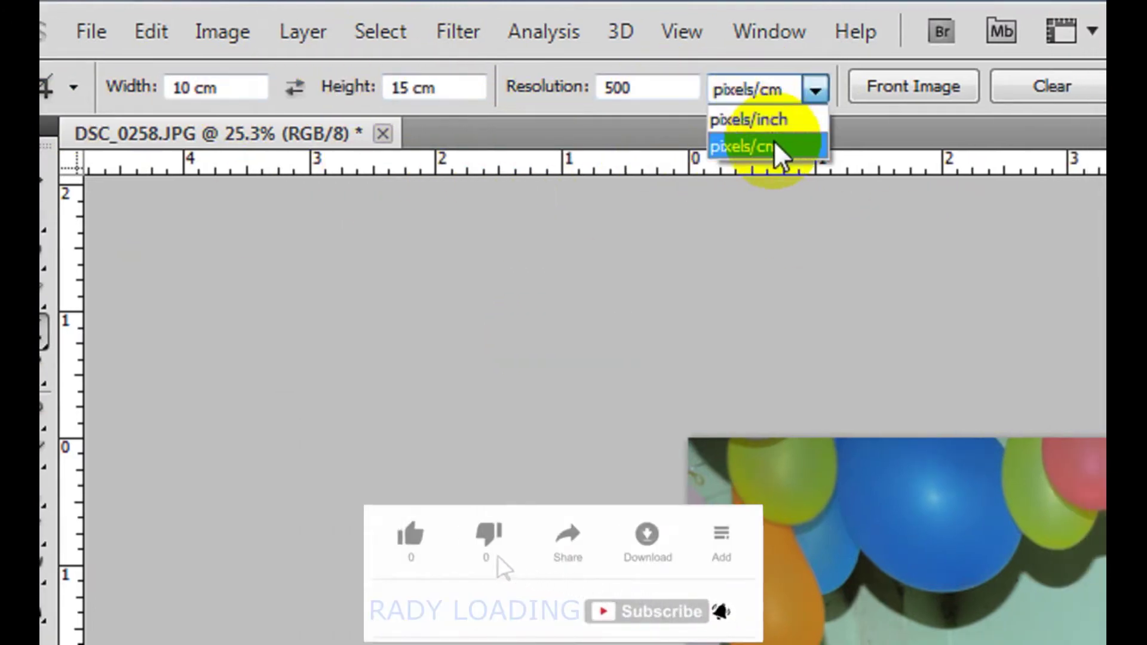
{"action": "left_click", "coordinate": [785, 150]}
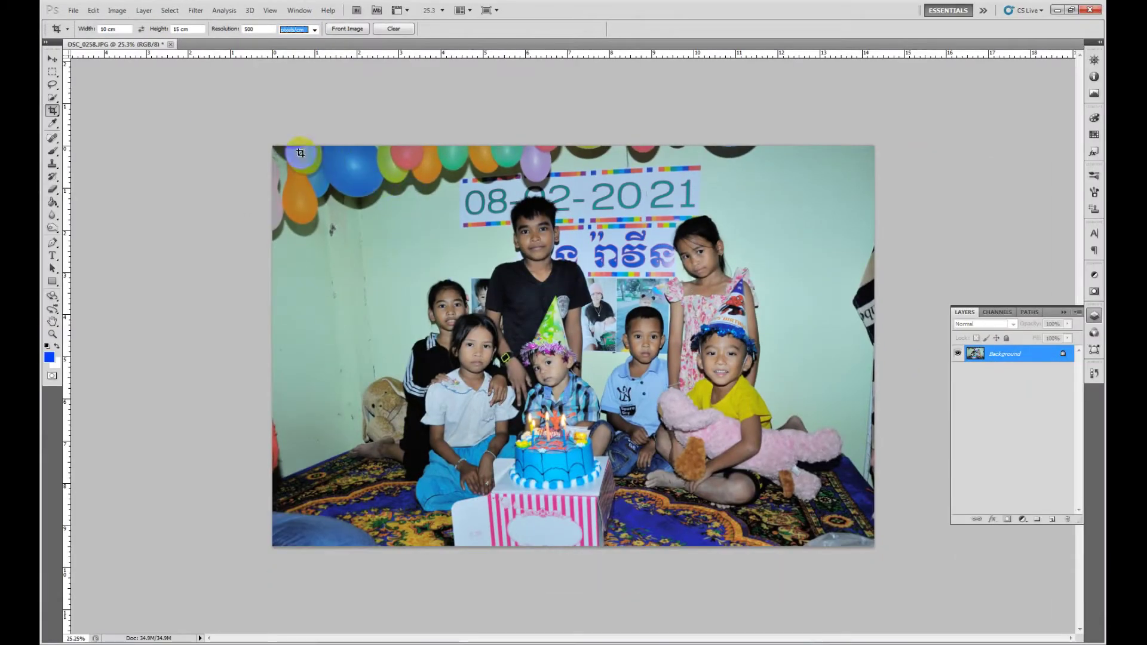
- Cancel a first crop box, then crop the photo to 15 × 10 cm at 500 pixels/cm
{"action": "left_click_drag", "start_coordinate": [300, 153], "coordinate": [869, 507]}
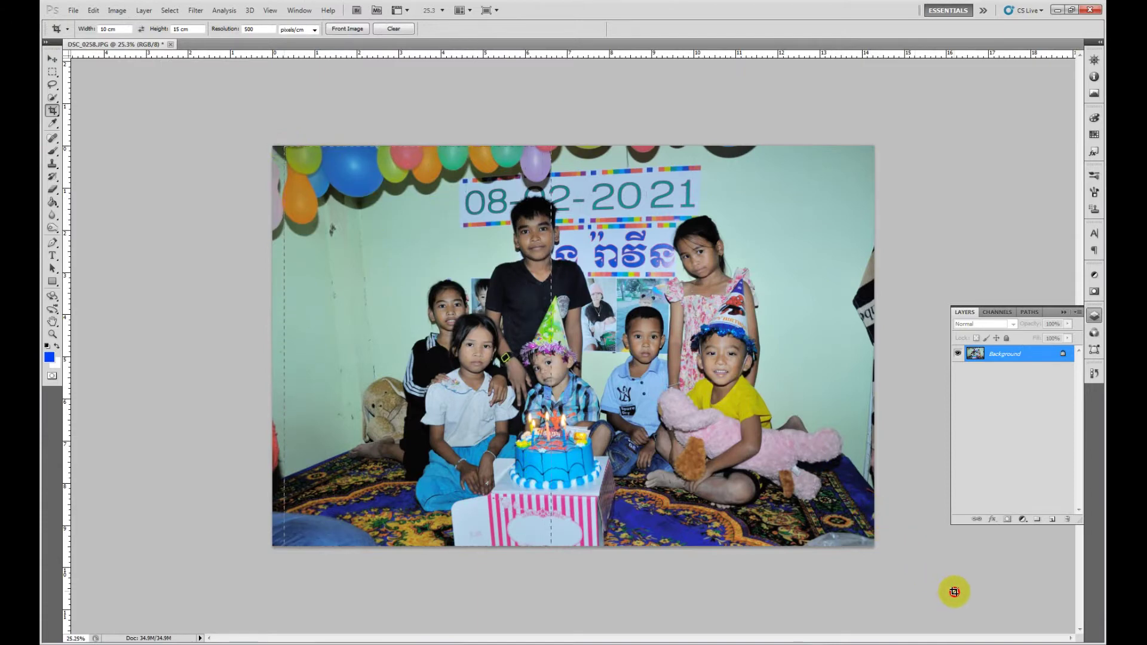
{"action": "left_click_drag", "start_coordinate": [869, 508], "coordinate": [952, 591]}
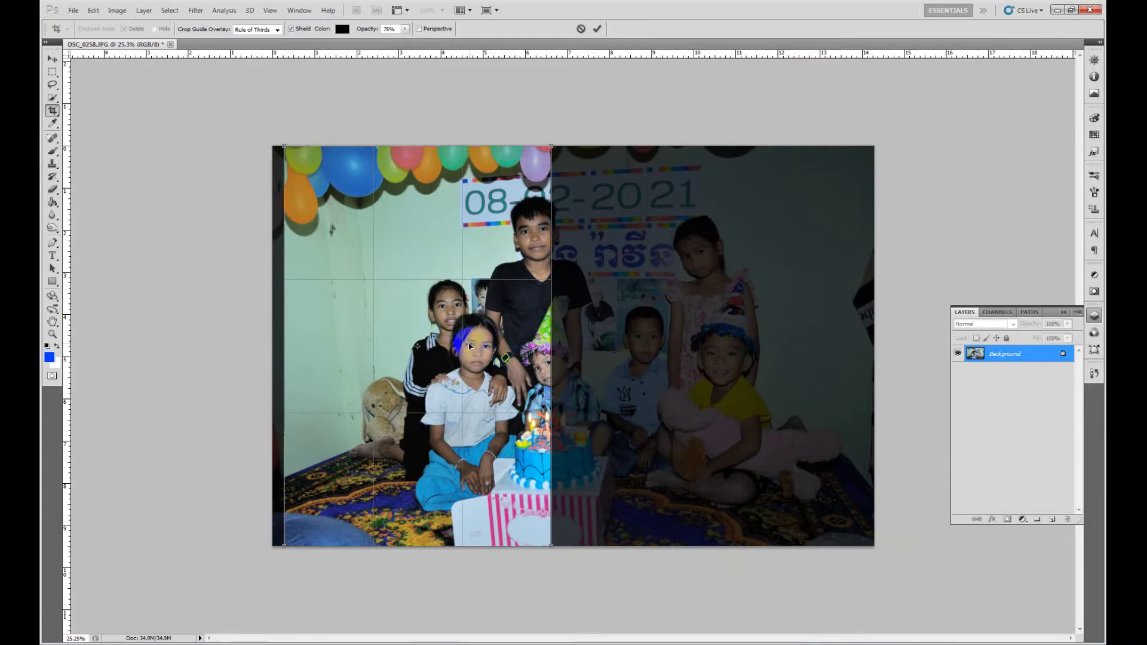
{"action": "key", "text": "Escape"}
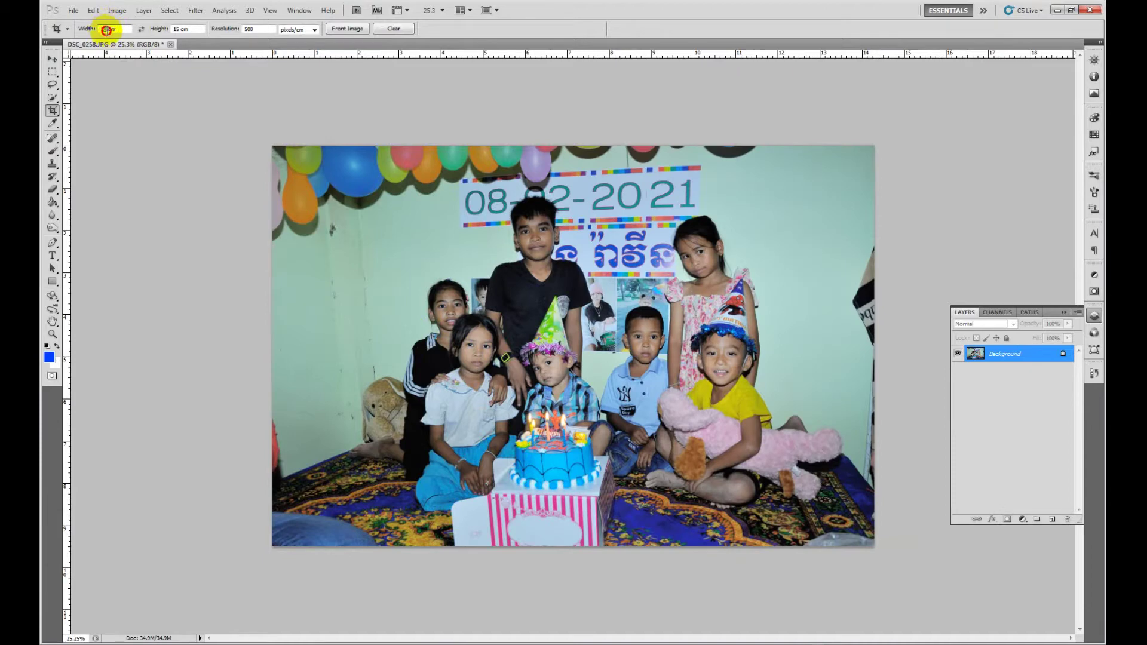
{"action": "type", "text": "1"}
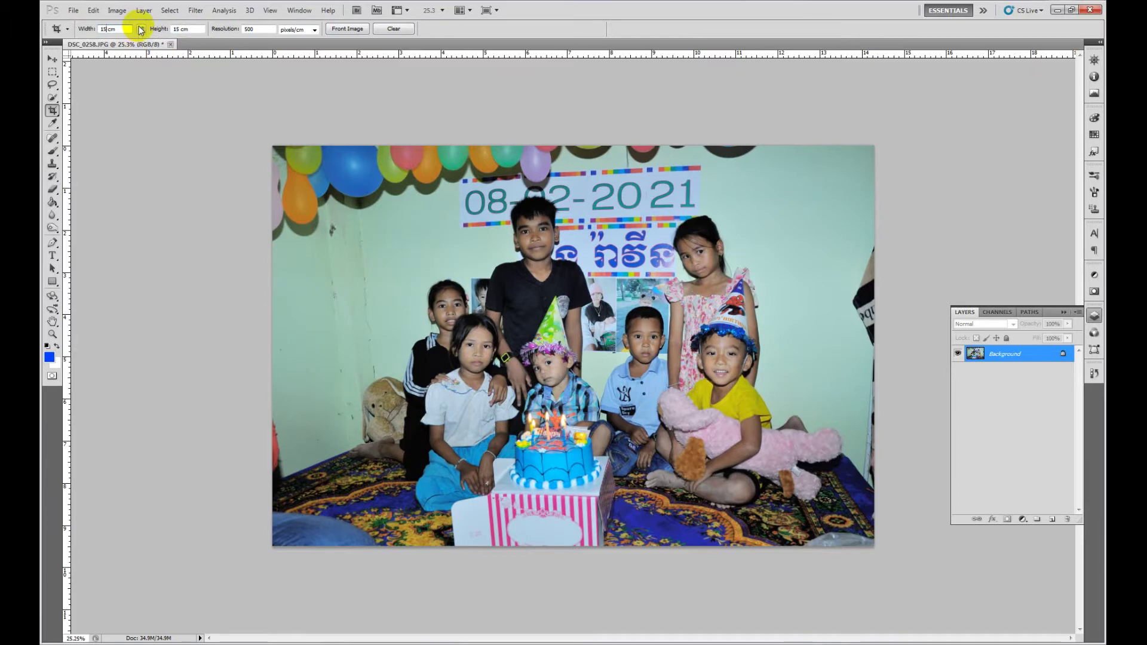
{"action": "type", "text": "5"}
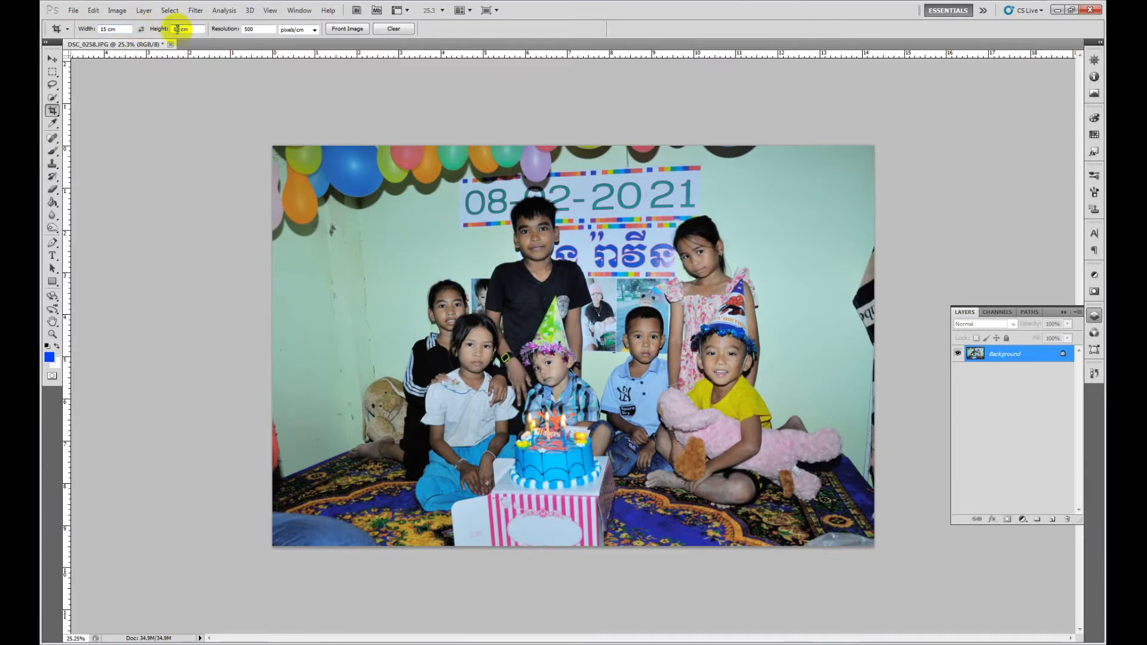
{"action": "type", "text": "0"}
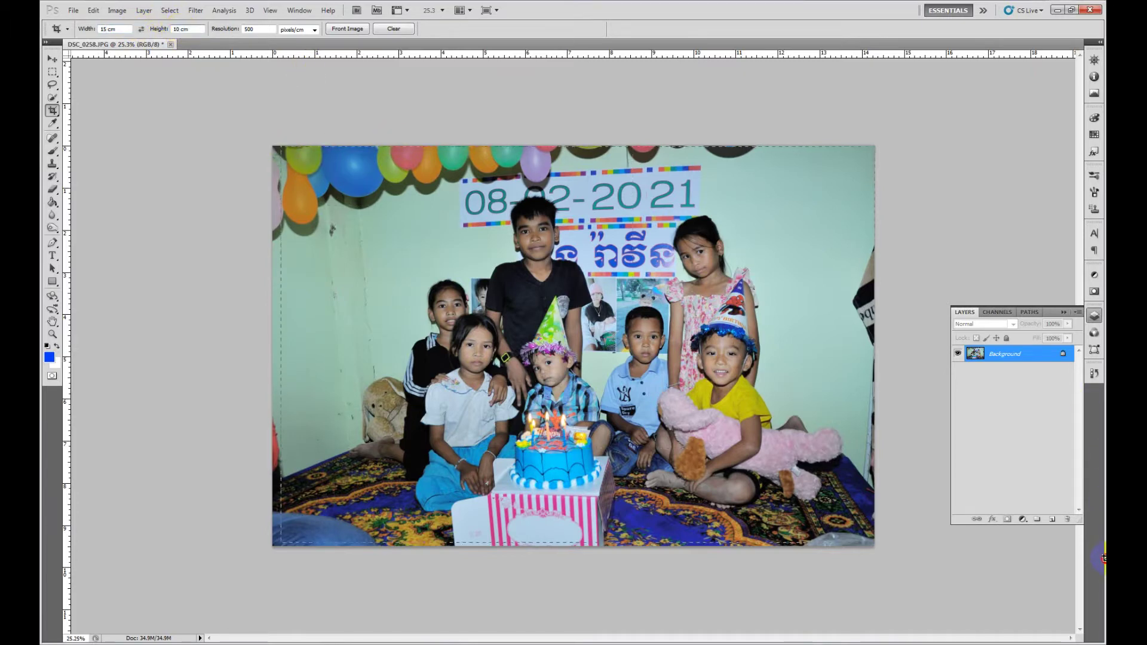
{"action": "left_click", "coordinate": [651, 391]}
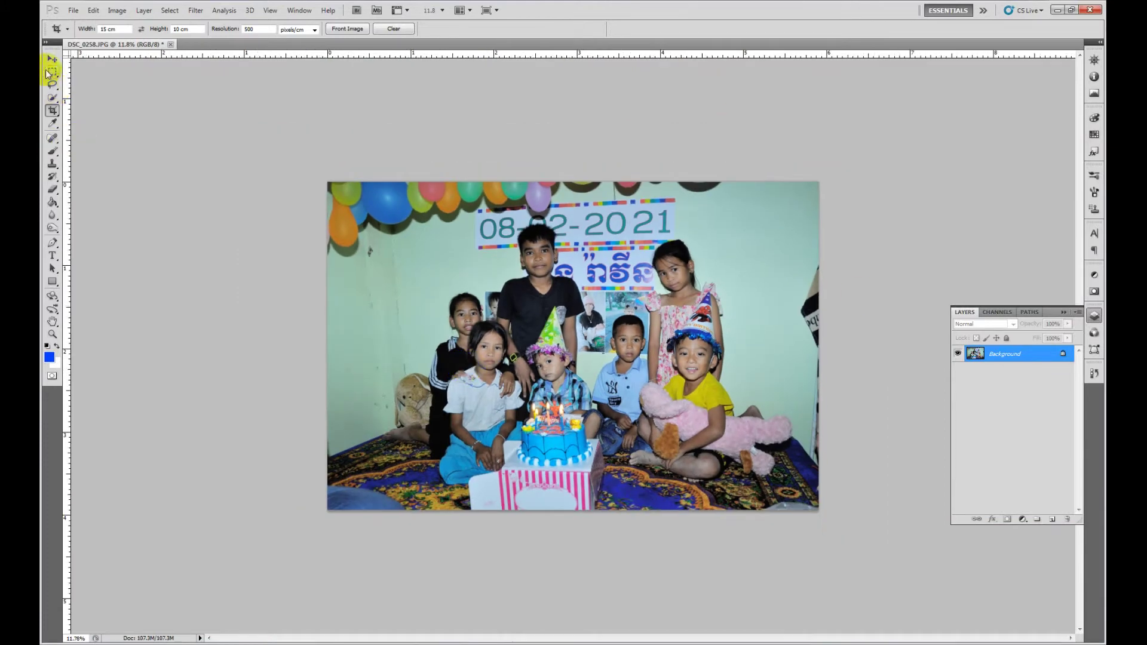
{"action": "left_click", "coordinate": [52, 60]}
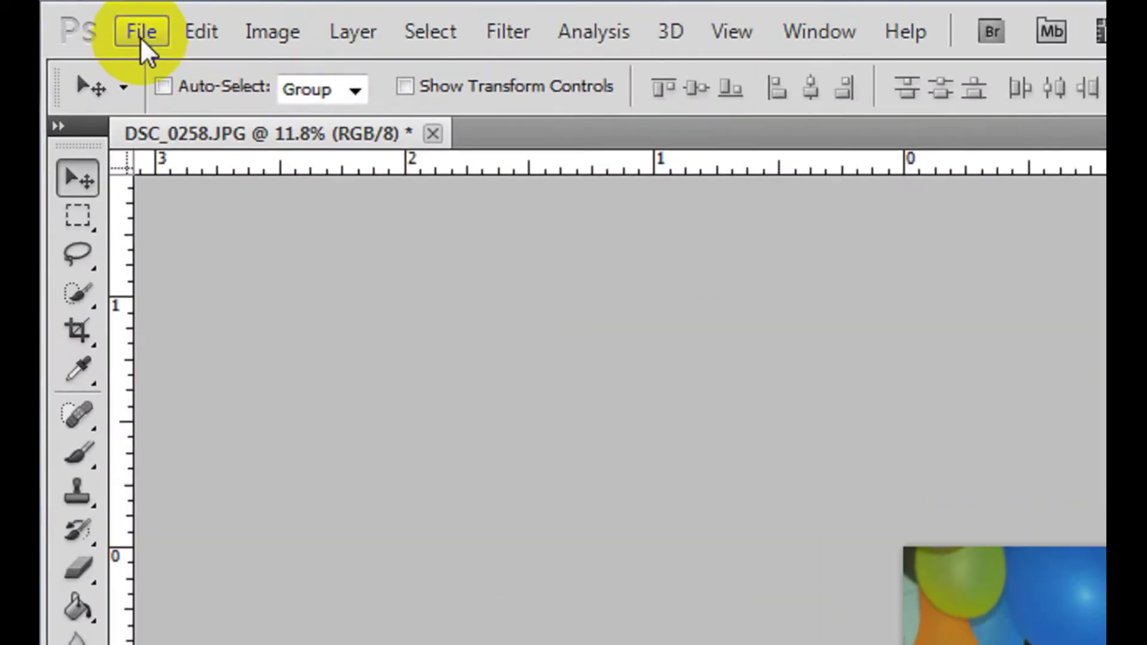
- Open File > Print for the EPSON EP-803A and set landscape orientation (11.681 × 8.264 in)
{"action": "left_click", "coordinate": [74, 11]}
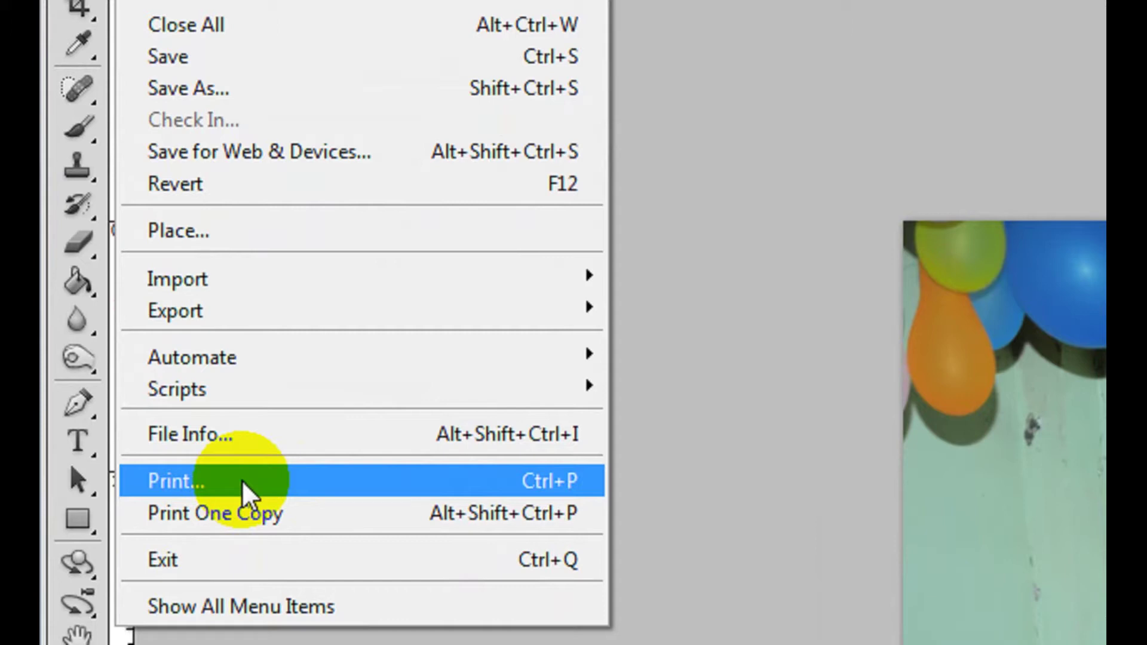
{"action": "left_click", "coordinate": [245, 480]}
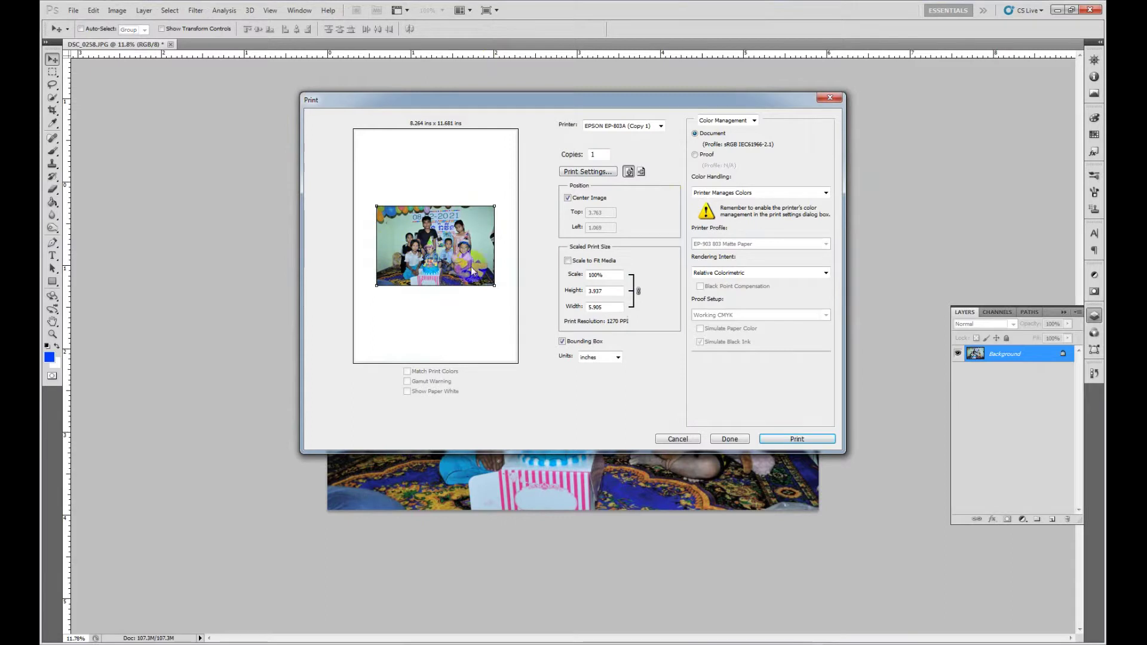
{"action": "left_click", "coordinate": [641, 171]}
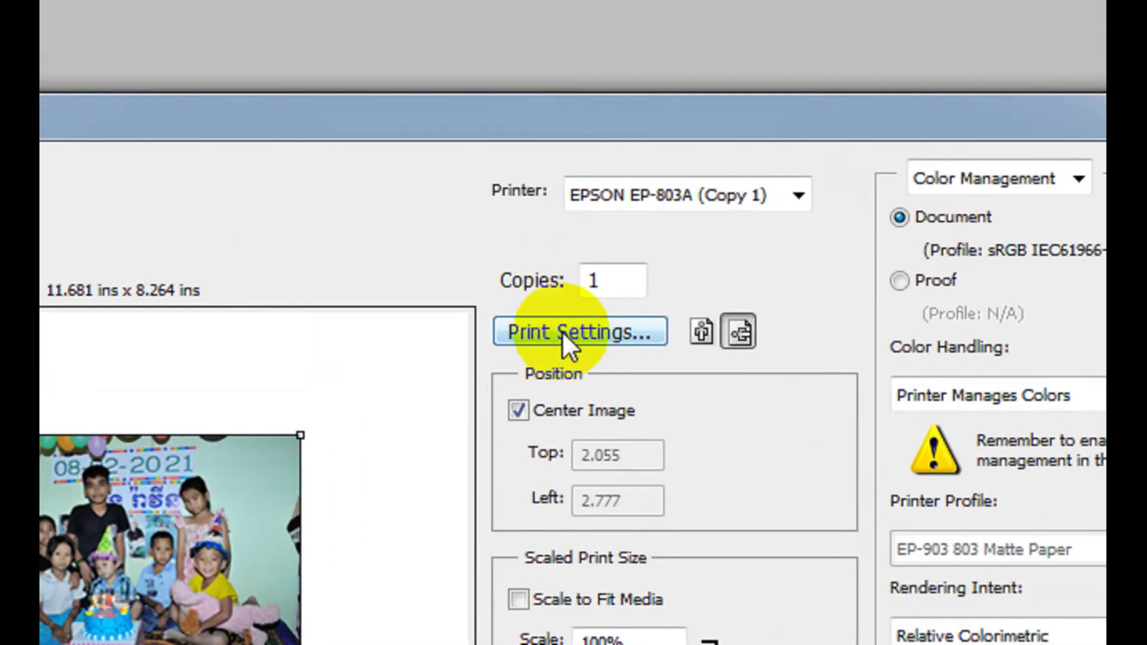
- Choose KG size 102 x 152 mm paper in the Epson settings, then cancel printing
{"action": "left_click", "coordinate": [562, 333]}
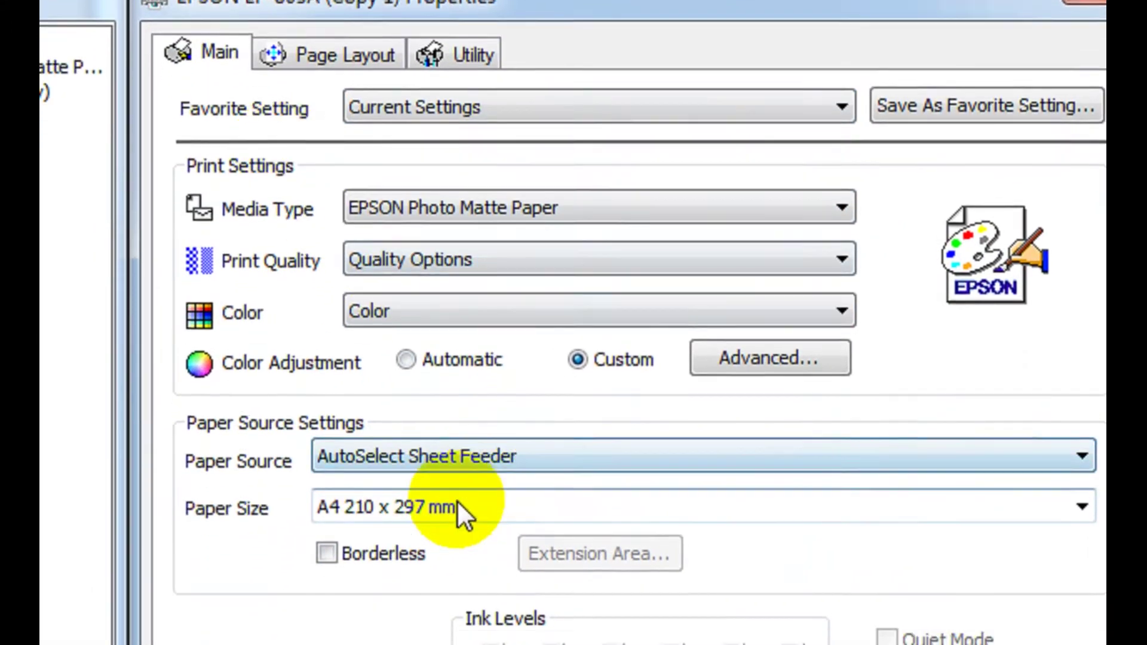
{"action": "left_click", "coordinate": [454, 521]}
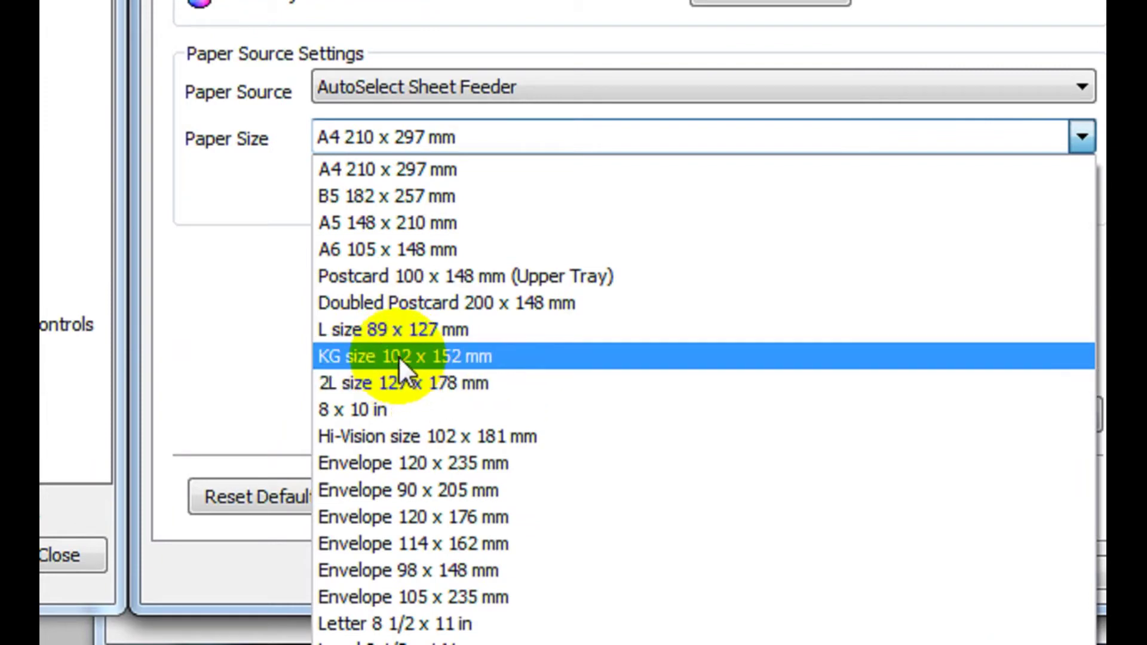
{"action": "left_click", "coordinate": [491, 359]}
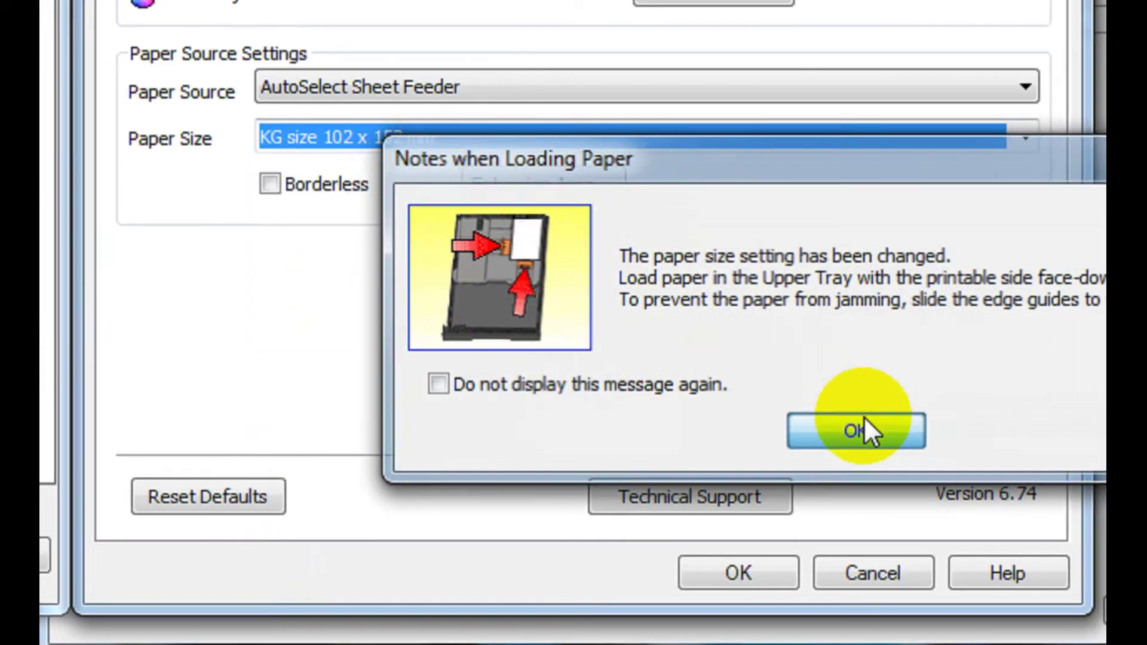
{"action": "left_click", "coordinate": [908, 431]}
{"action": "left_click", "coordinate": [693, 528]}
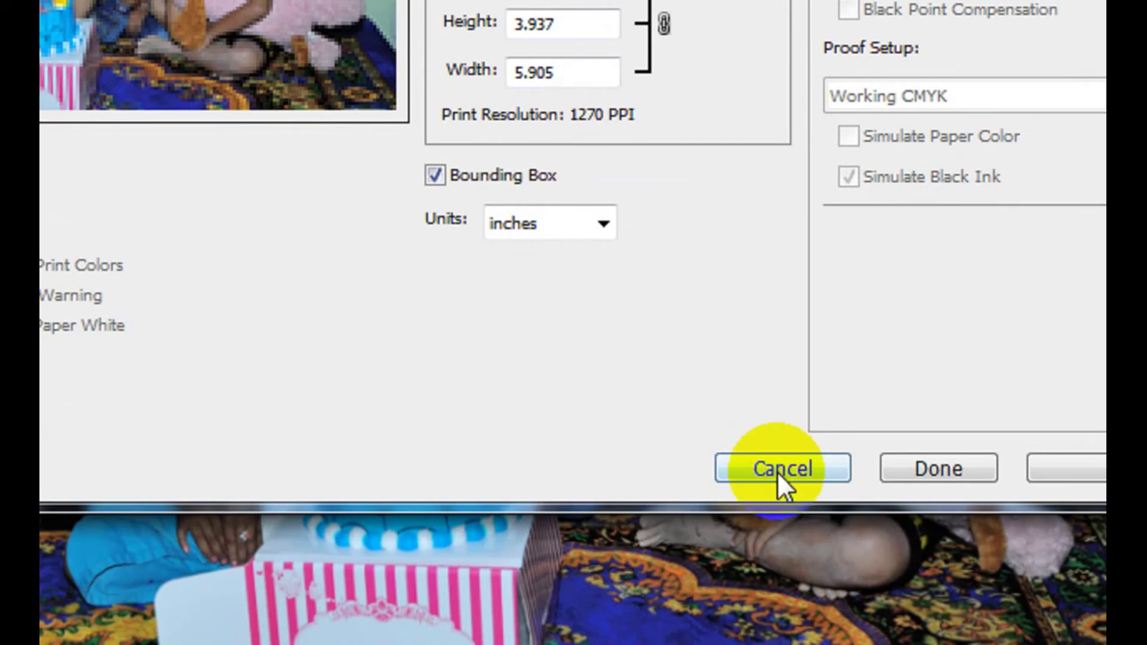
{"action": "left_click", "coordinate": [776, 472]}
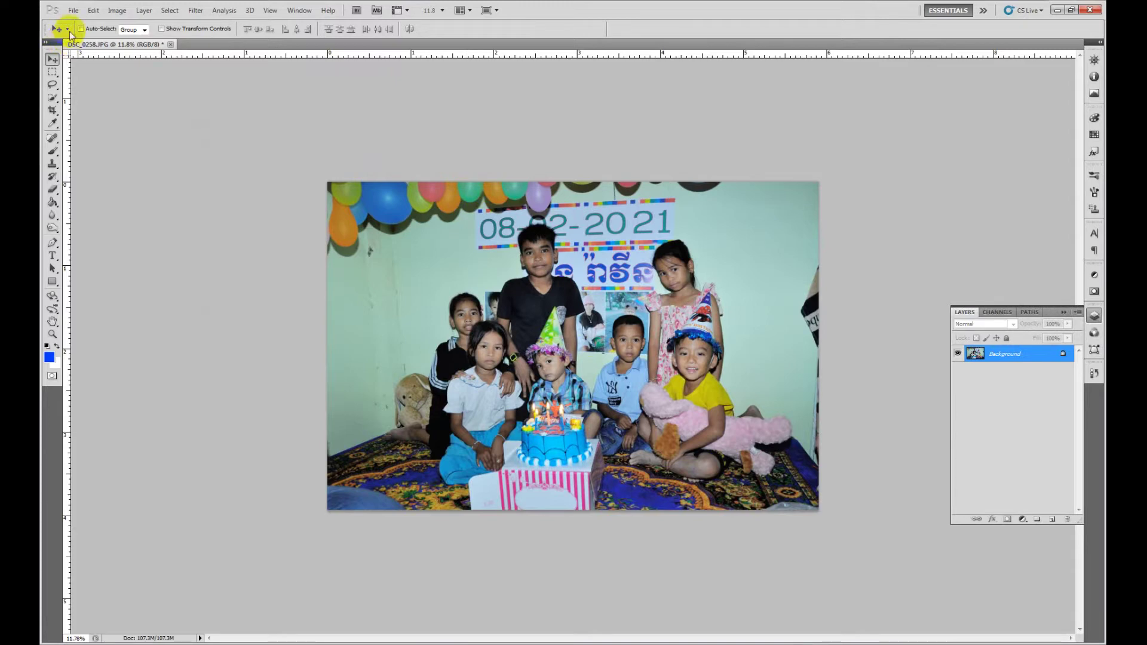
{"action": "left_click", "coordinate": [52, 110]}
{"action": "left_click", "coordinate": [107, 29]}
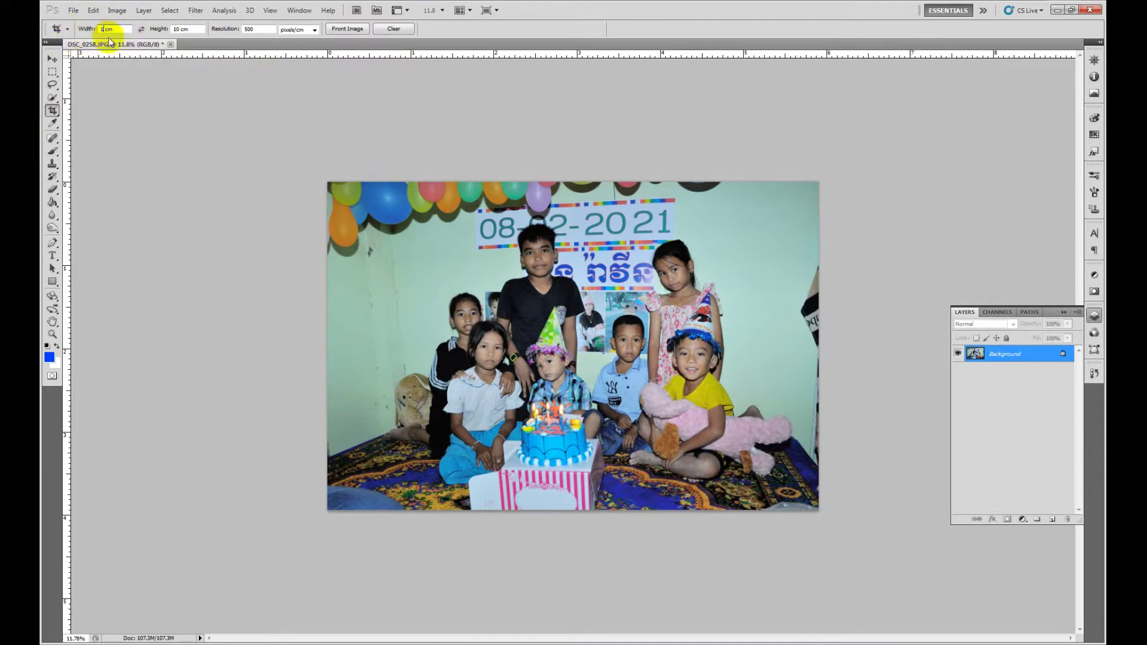
- Enter an 18 × 13 cm crop size and draw a crop area over the photo
{"action": "type", "text": "3"}
{"action": "type", "text": "8"}
{"action": "key", "text": "Tab"}
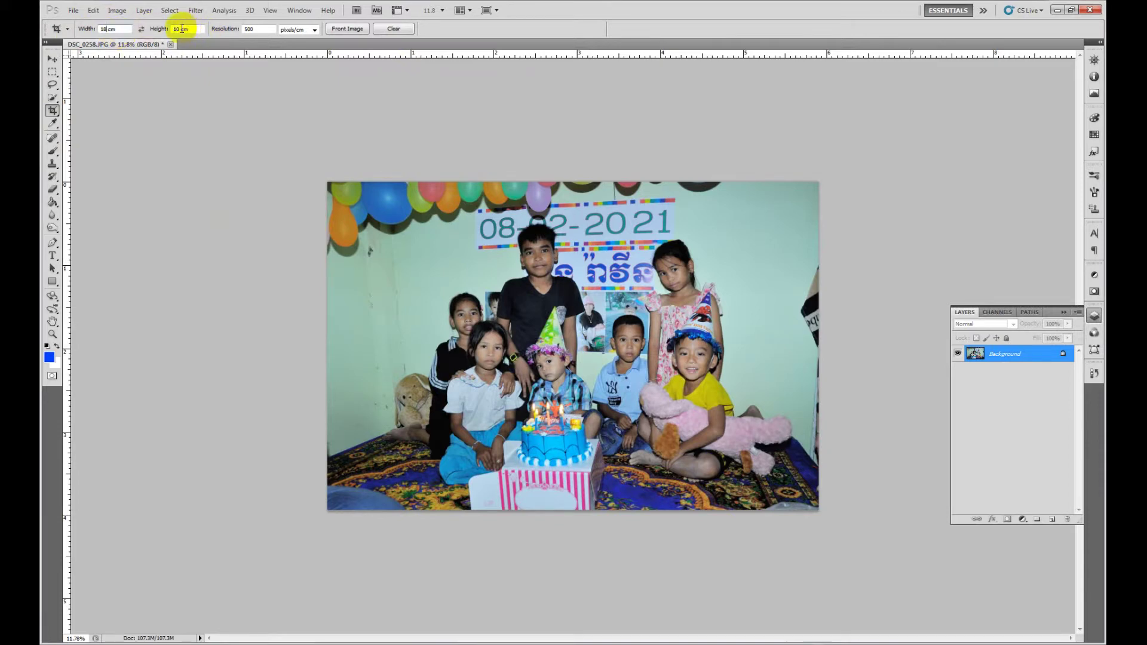
{"action": "type", "text": "13"}
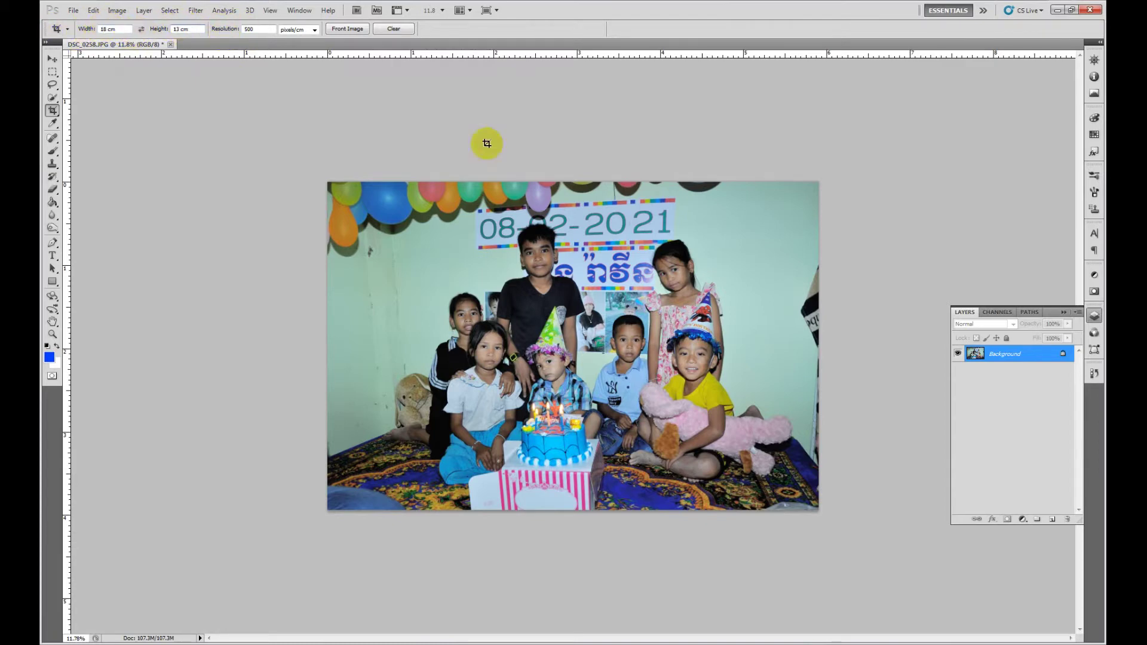
{"action": "mouse_move", "coordinate": [328, 182]}
{"action": "left_mouse_down"}
{"action": "mouse_move", "coordinate": [551, 283]}
{"action": "mouse_move", "coordinate": [1105, 591]}
{"action": "left_mouse_up"}
- Nudge the crop box right, commit the 18 × 13 cm crop, then discard a second crop box
{"action": "left_click_drag", "start_coordinate": [540, 388], "coordinate": [558, 388]}
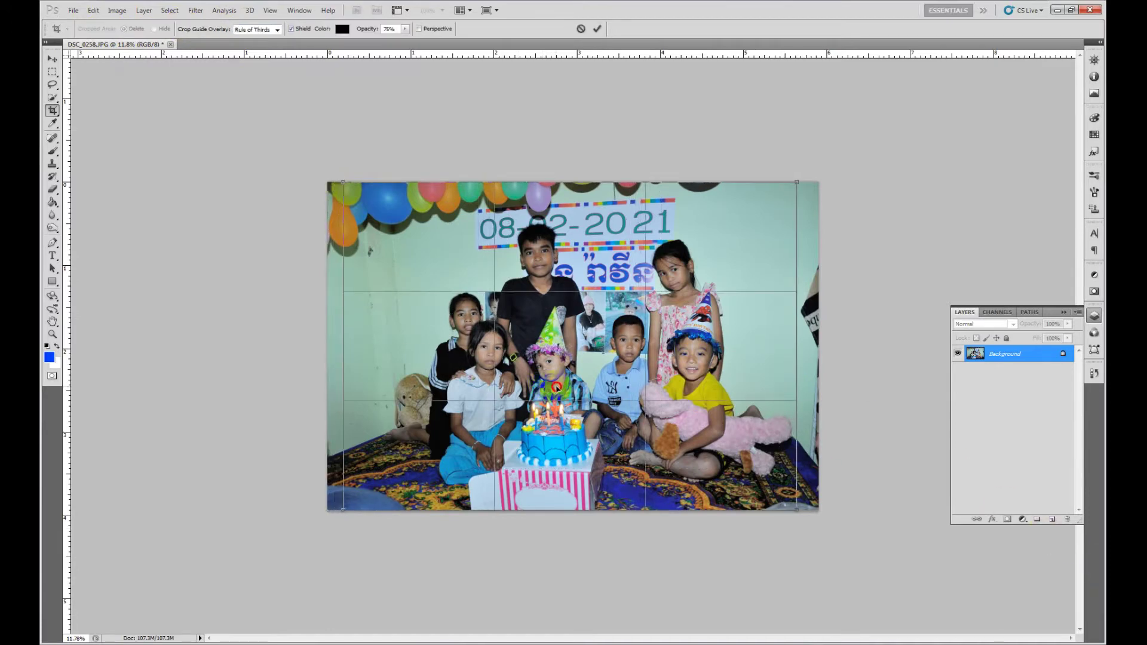
{"action": "double_click", "coordinate": [526, 335]}
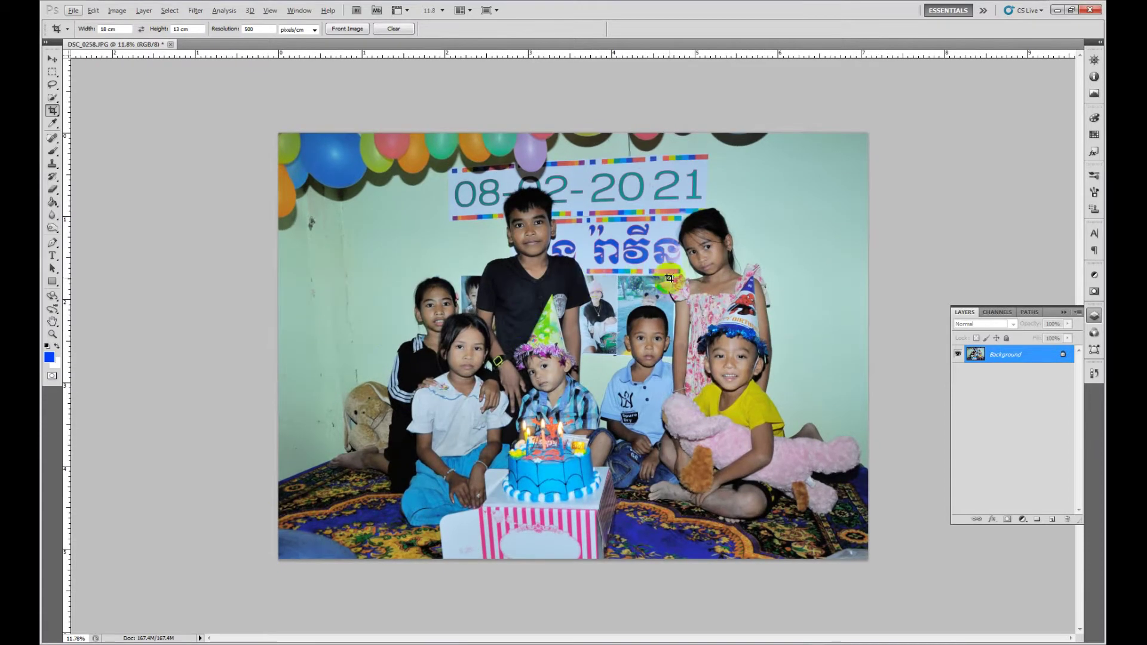
{"action": "left_click_drag", "start_coordinate": [271, 124], "coordinate": [1104, 526]}
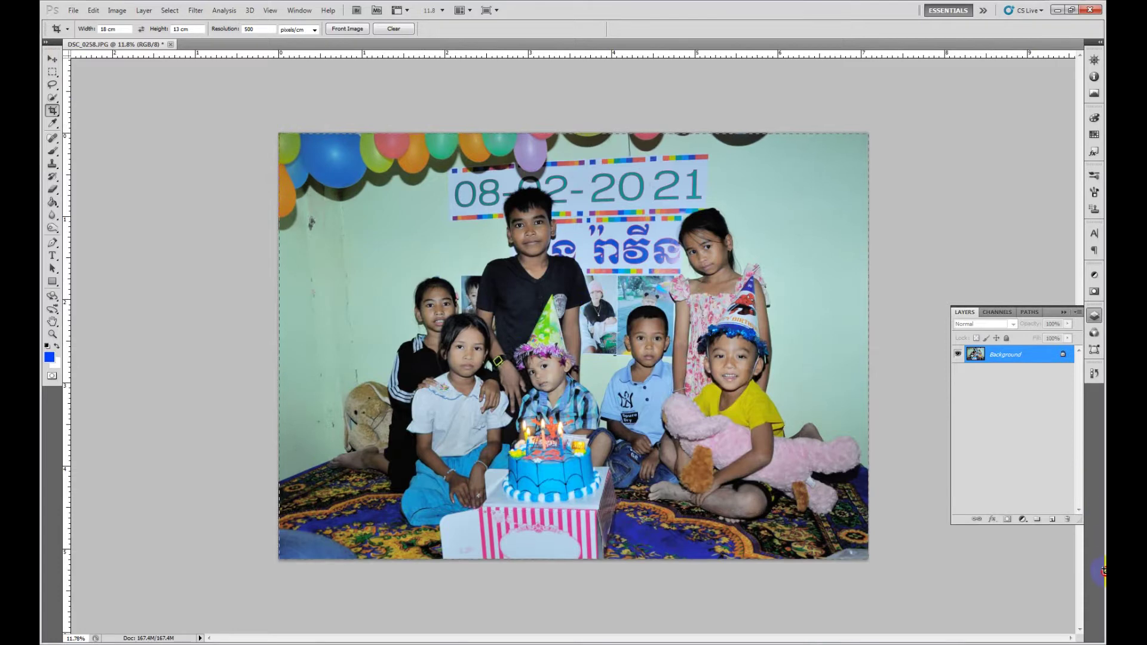
{"action": "left_click_drag", "start_coordinate": [1104, 572], "coordinate": [1104, 572]}
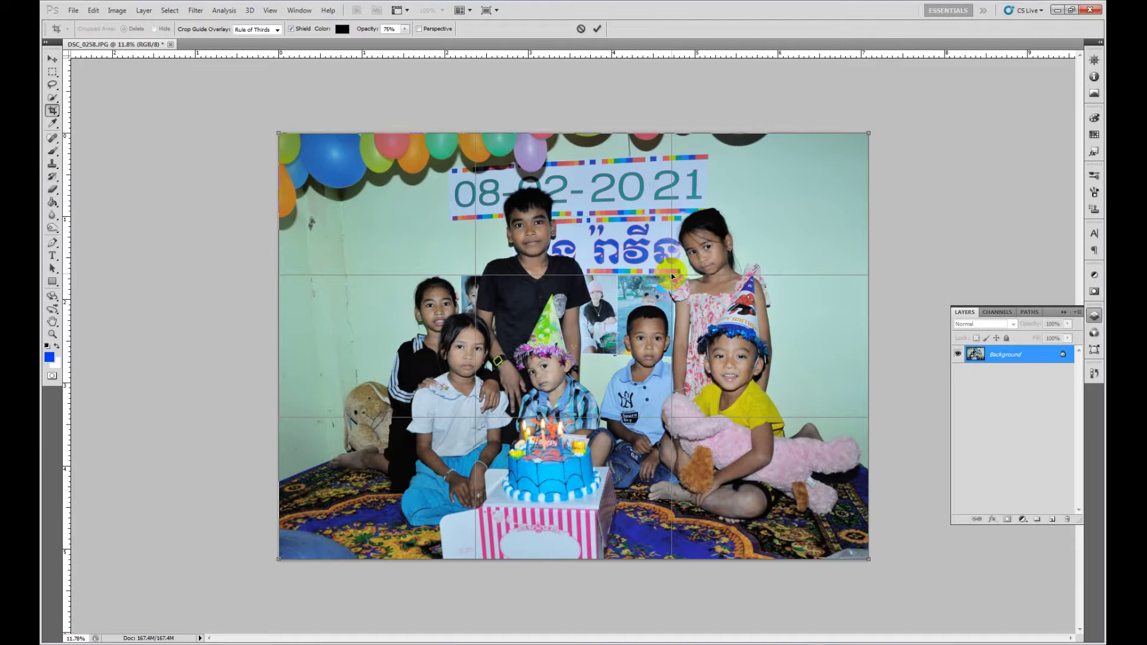
{"action": "key", "text": "Return"}
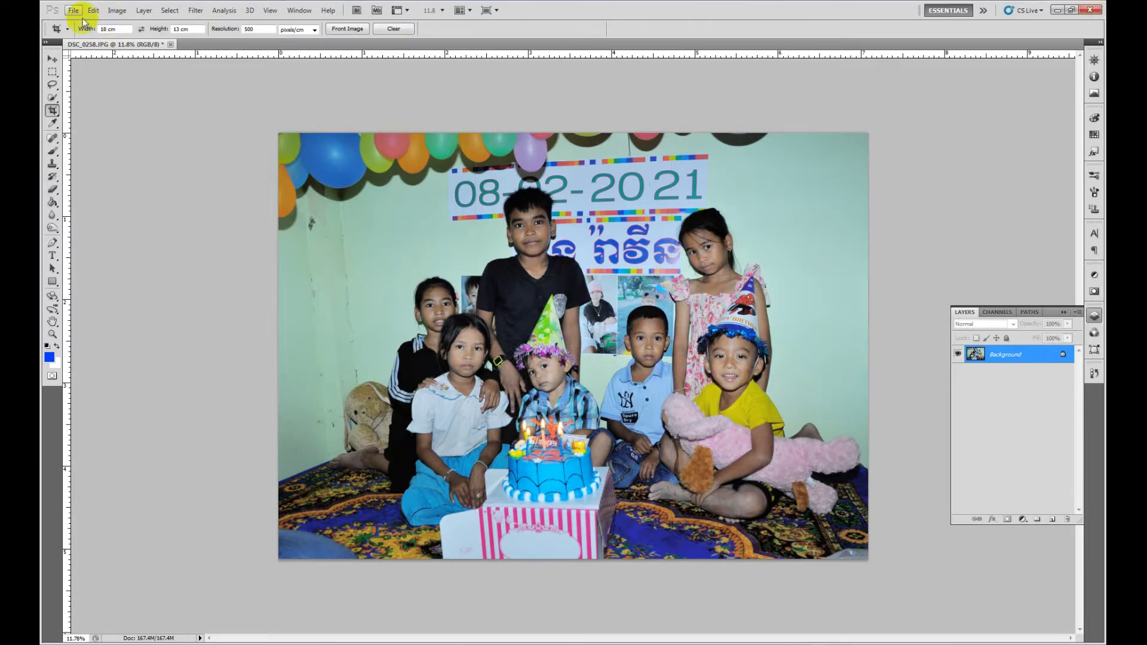
- Open the photo's Print dialog from the File menu and reposition its window
{"action": "left_click", "coordinate": [75, 11]}
{"action": "left_click", "coordinate": [78, 266]}
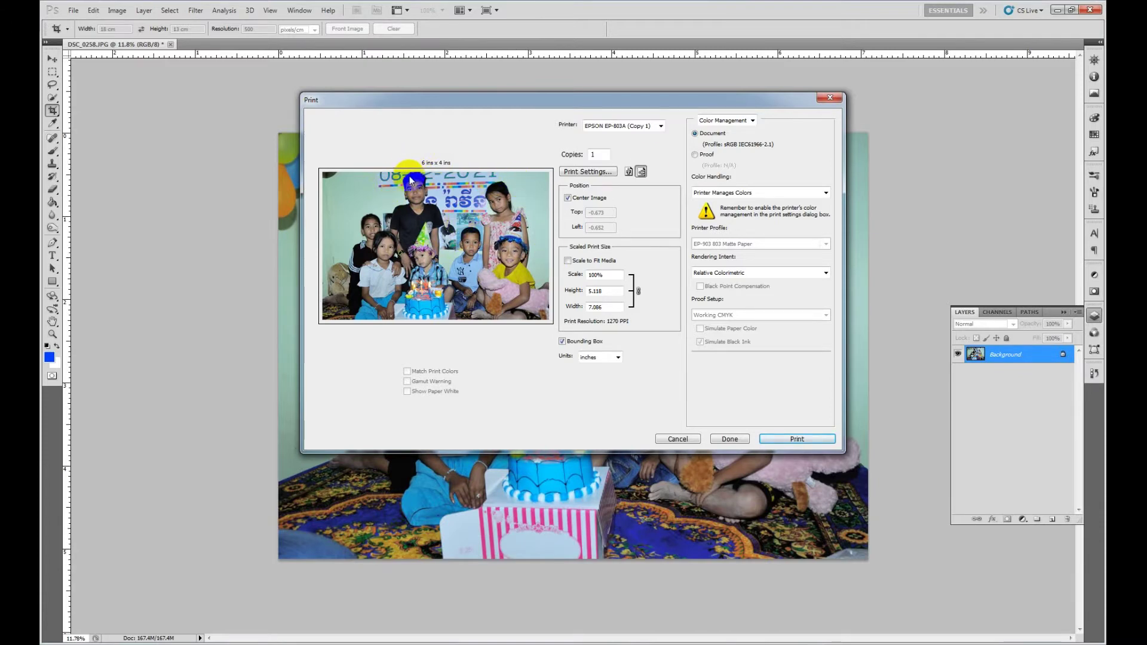
{"action": "left_click_drag", "start_coordinate": [615, 101], "coordinate": [906, 336]}
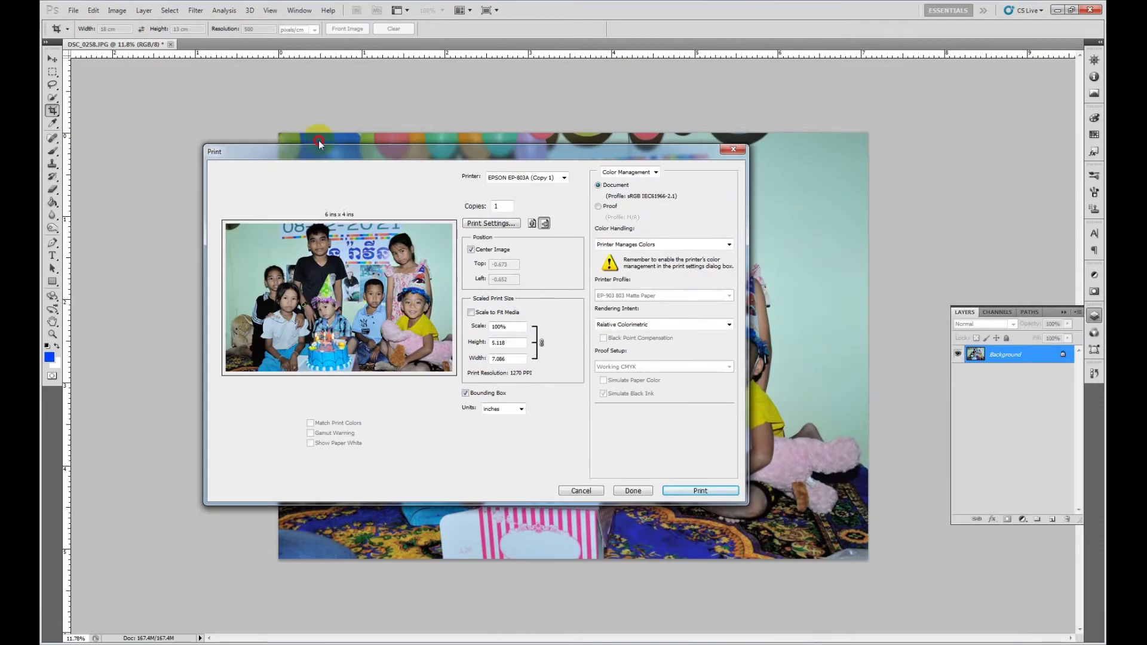
{"action": "left_click_drag", "start_coordinate": [705, 321], "coordinate": [367, 151]}
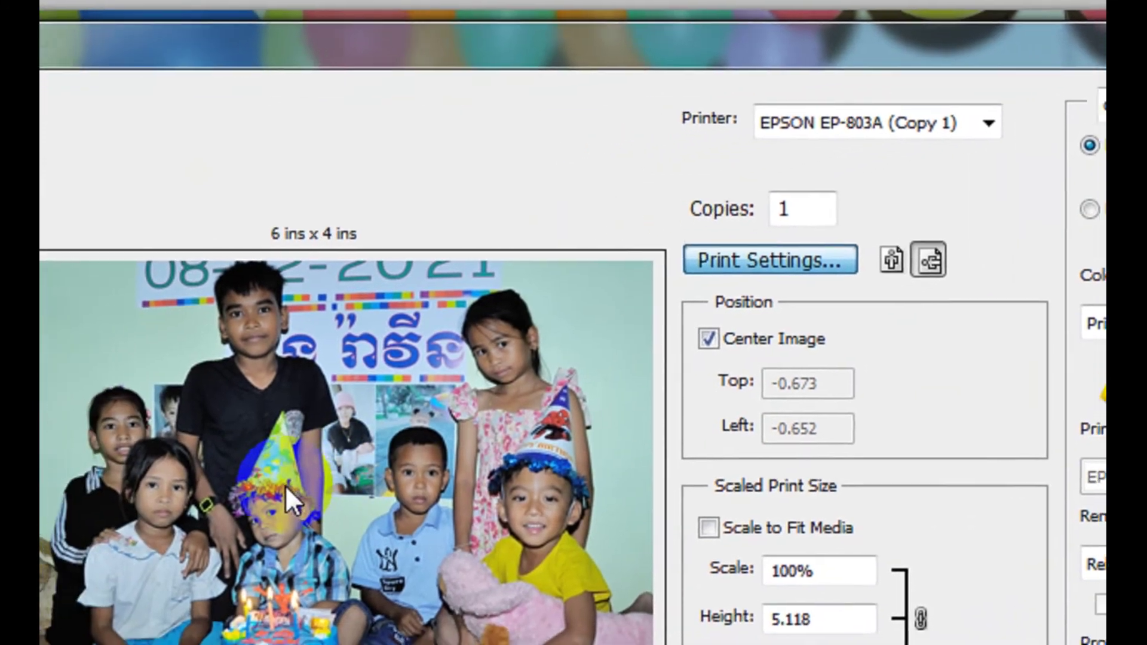
- Choose 2L size 127 x 178 mm paper in the Epson printer settings and confirm
{"action": "key", "text": "Return"}
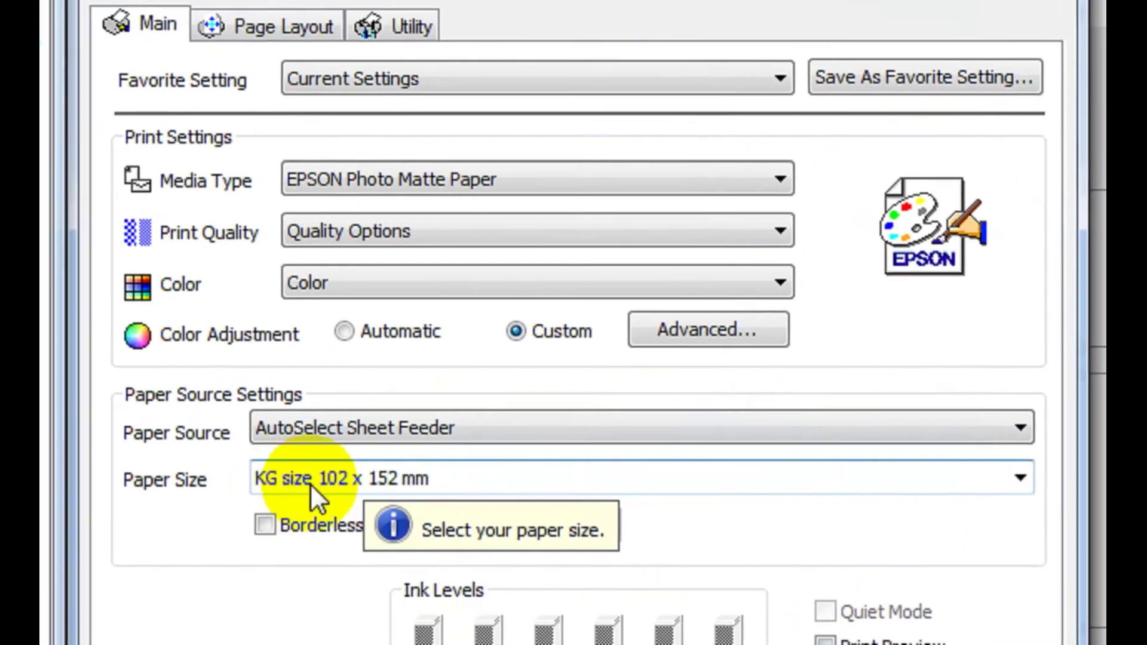
{"action": "left_click", "coordinate": [254, 509]}
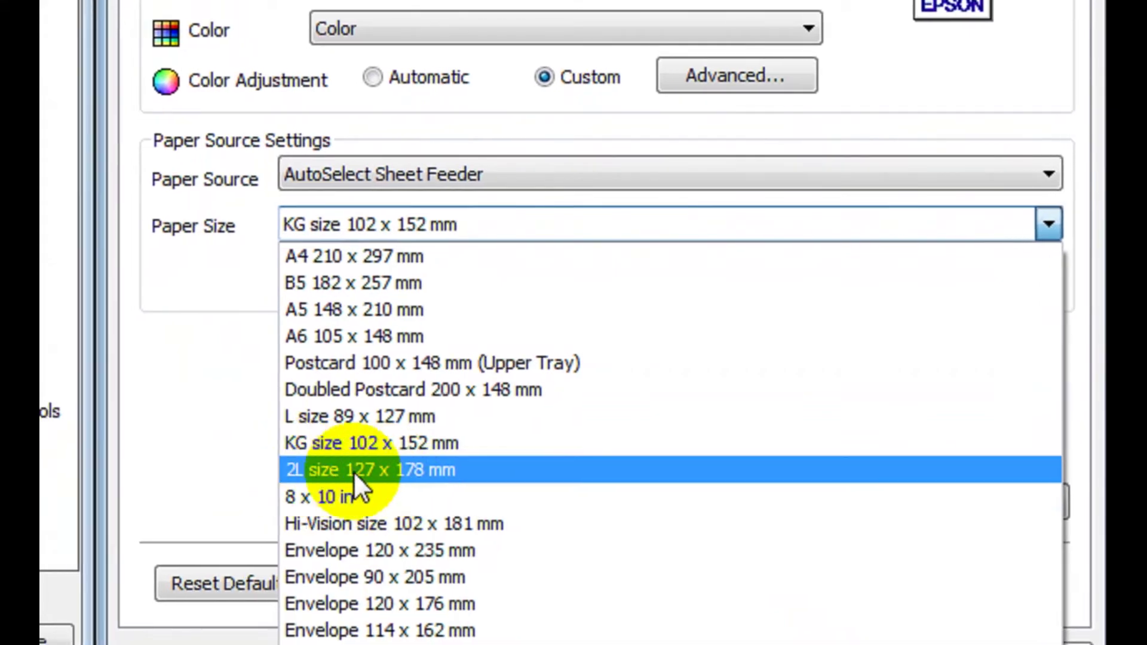
{"action": "left_click", "coordinate": [400, 476]}
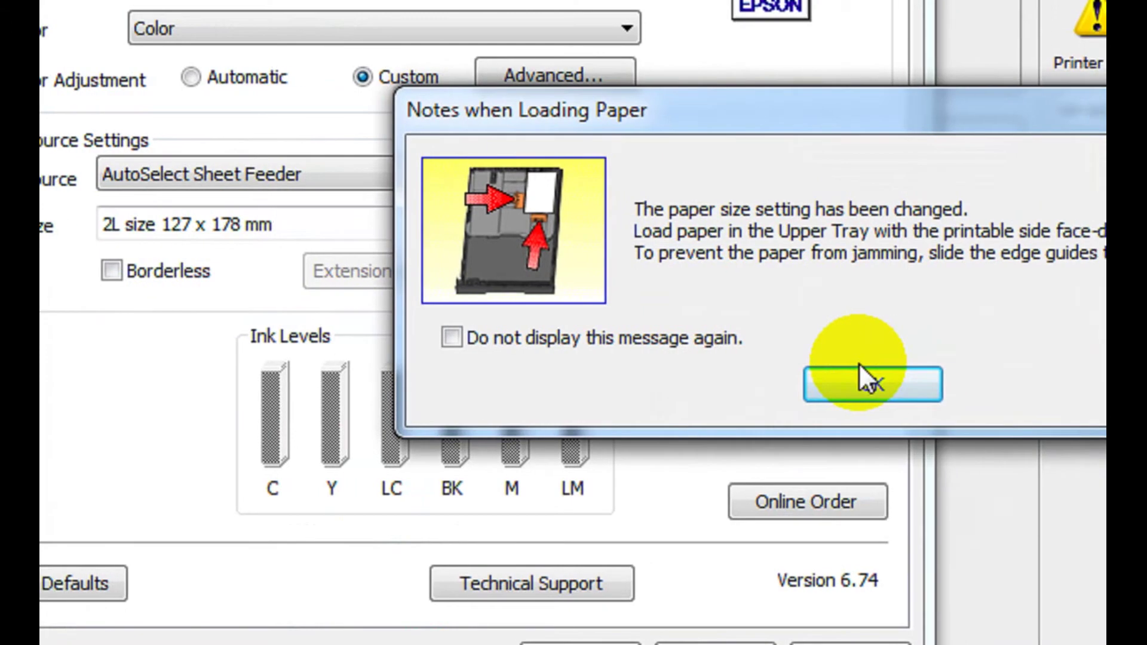
{"action": "left_click", "coordinate": [931, 384]}
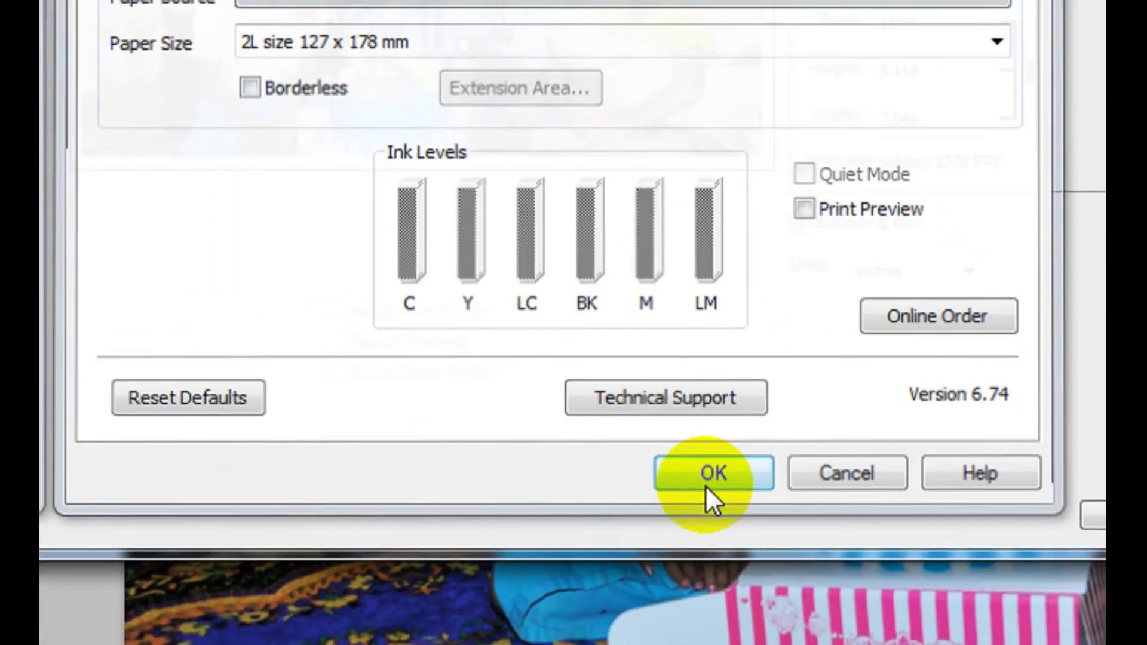
{"action": "left_click", "coordinate": [705, 485]}
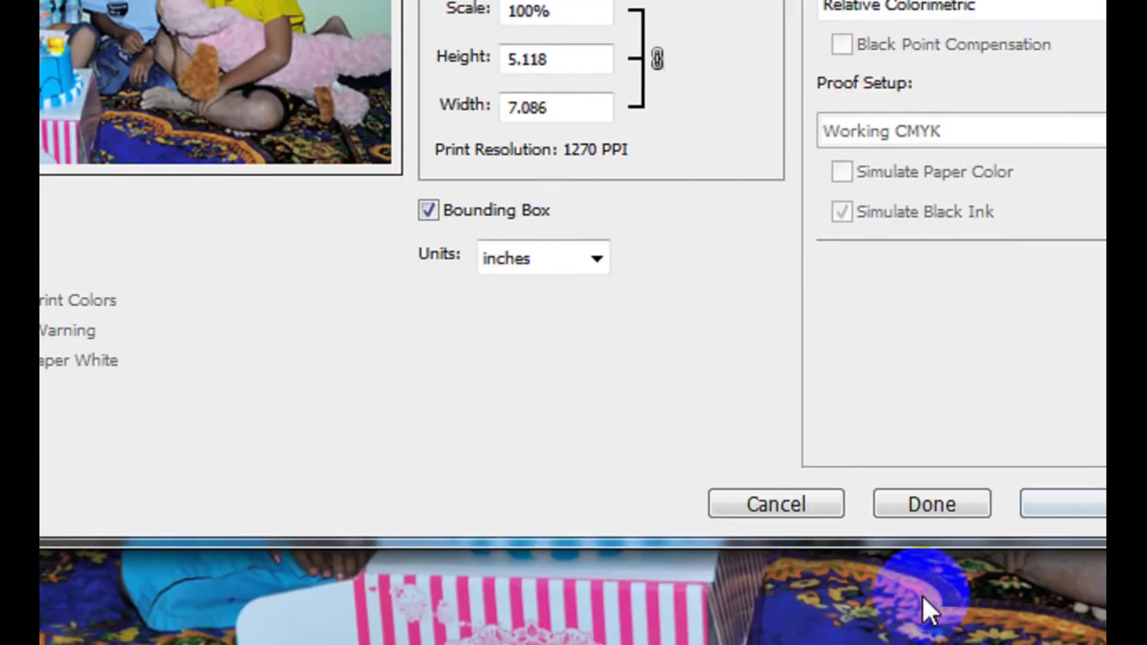
- Cancel Photoshop's Print dialog so the birthday photo is not printed
{"action": "left_click", "coordinate": [800, 510]}
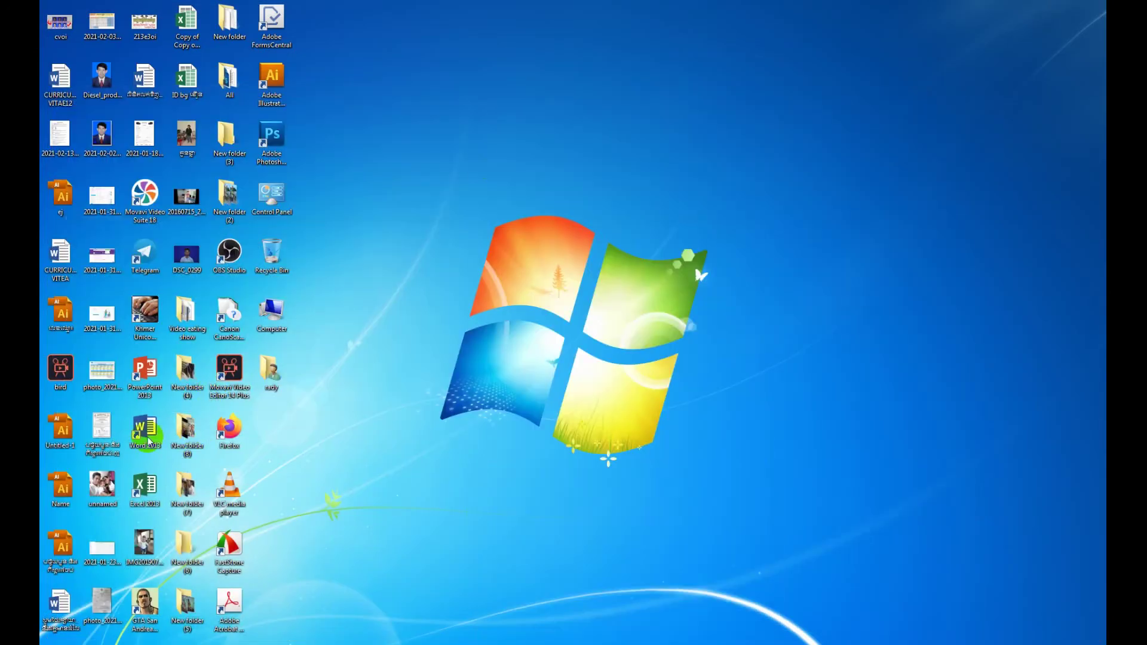
- Open the desktop photo in Windows Photo Viewer and browse the Khmer document images, including a vehicle sale form
{"action": "left_click", "coordinate": [105, 425]}
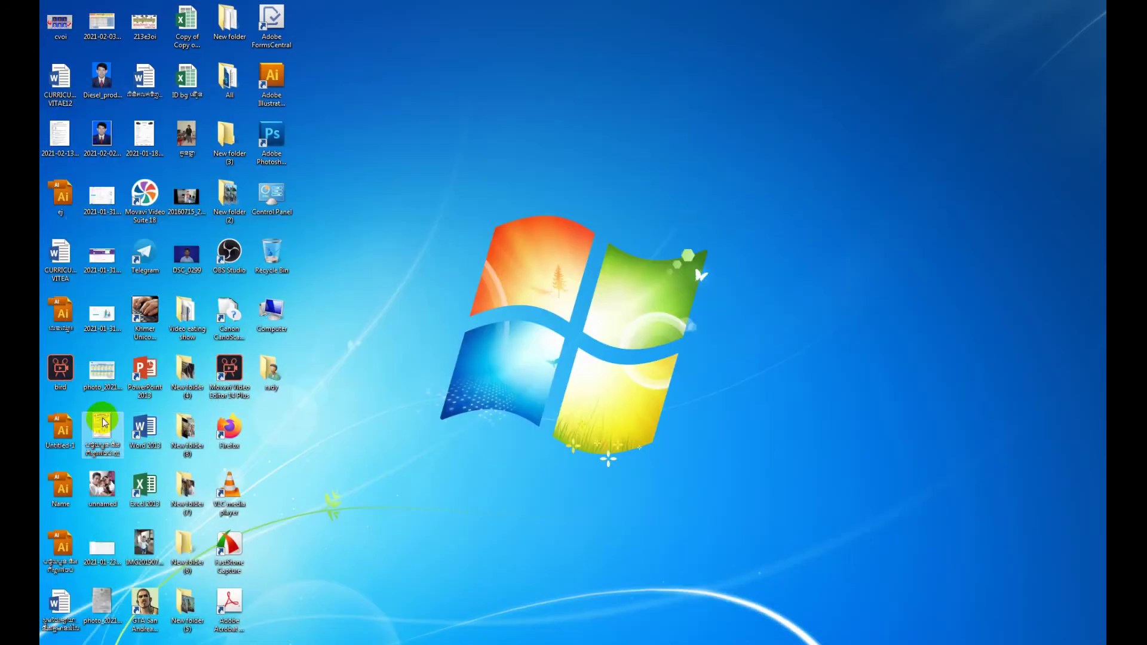
{"action": "left_click", "coordinate": [101, 607]}
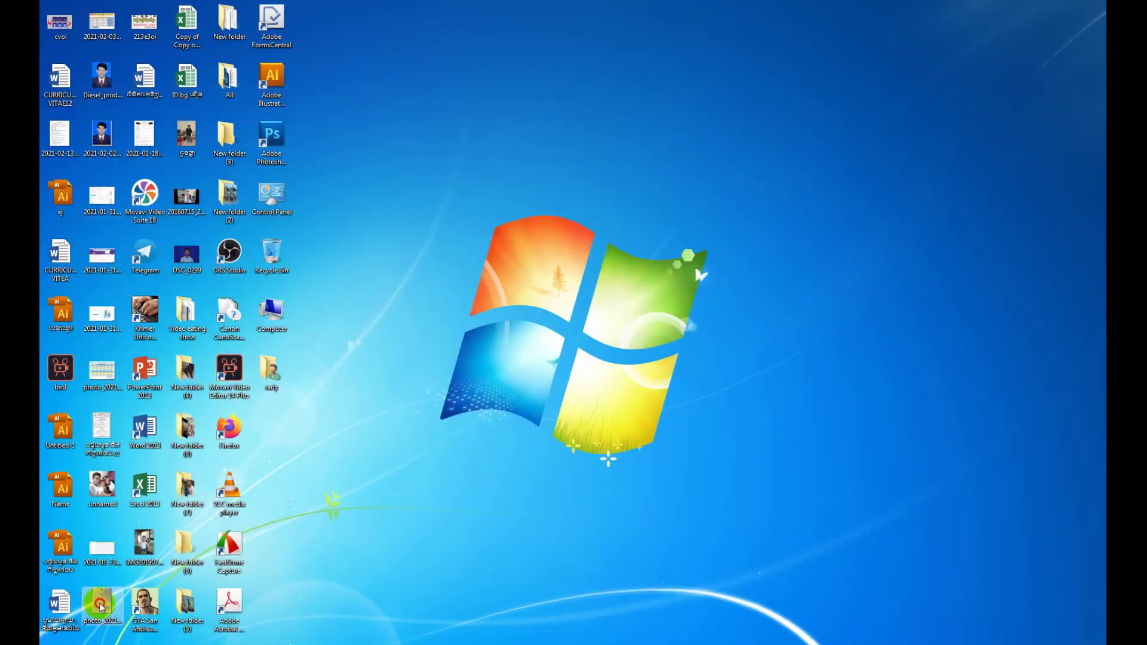
{"action": "double_click", "coordinate": [100, 606]}
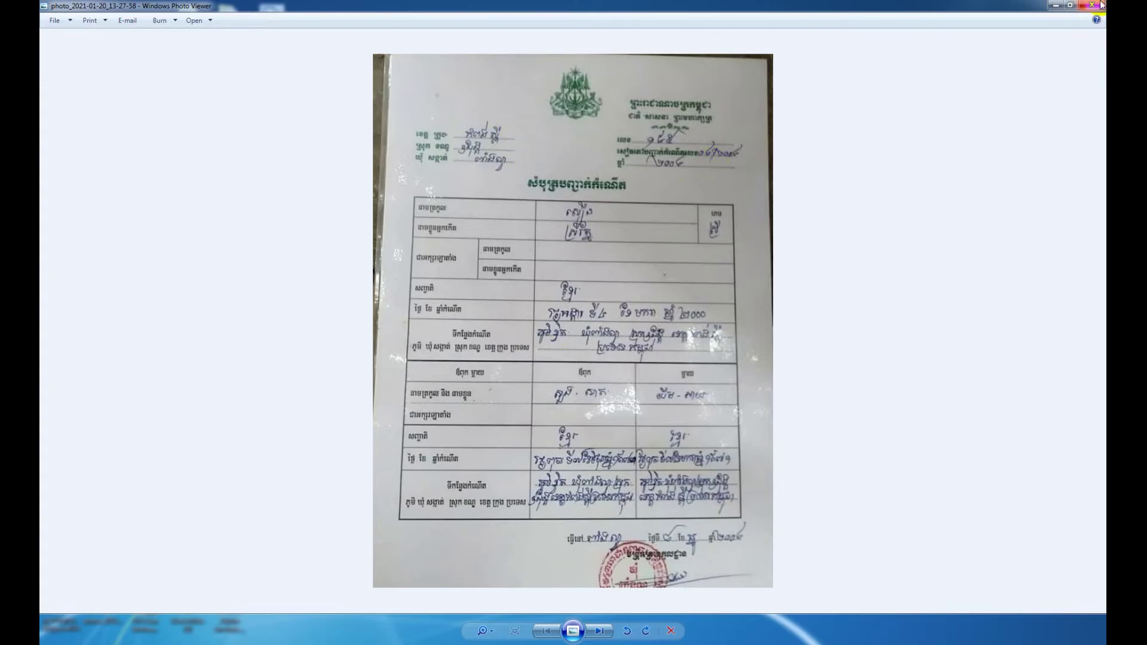
{"action": "left_click", "coordinate": [1101, 5]}
{"action": "double_click", "coordinate": [144, 132]}
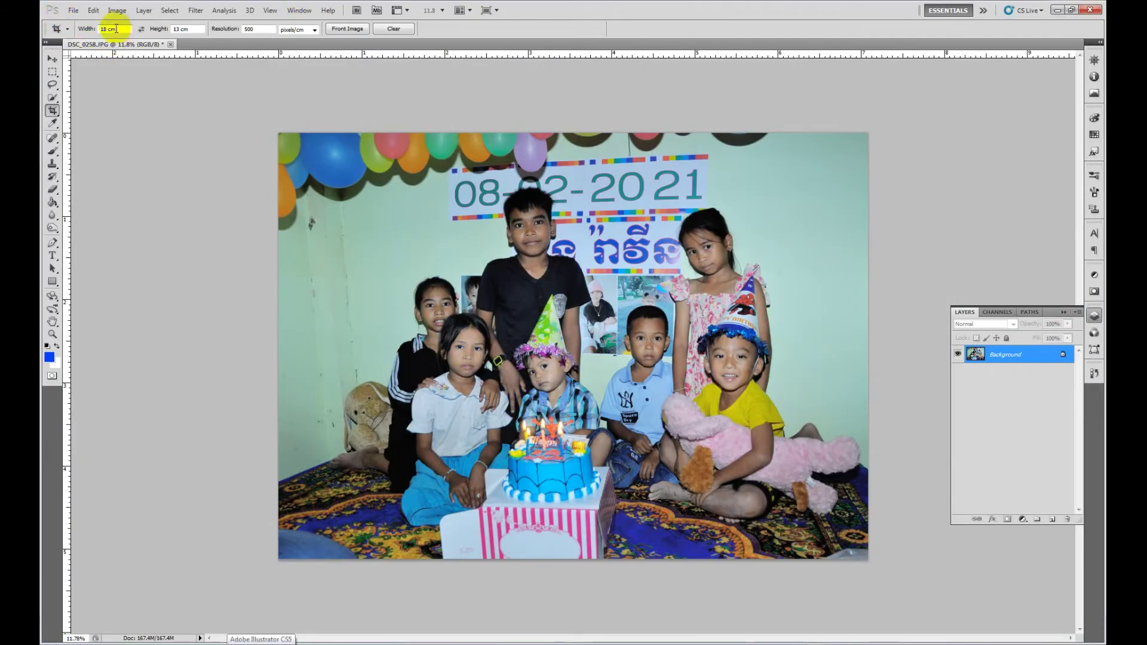
- Crop the birthday photo to a fixed 25 cm × 20 cm frame around the children
{"action": "double_click", "coordinate": [106, 29]}
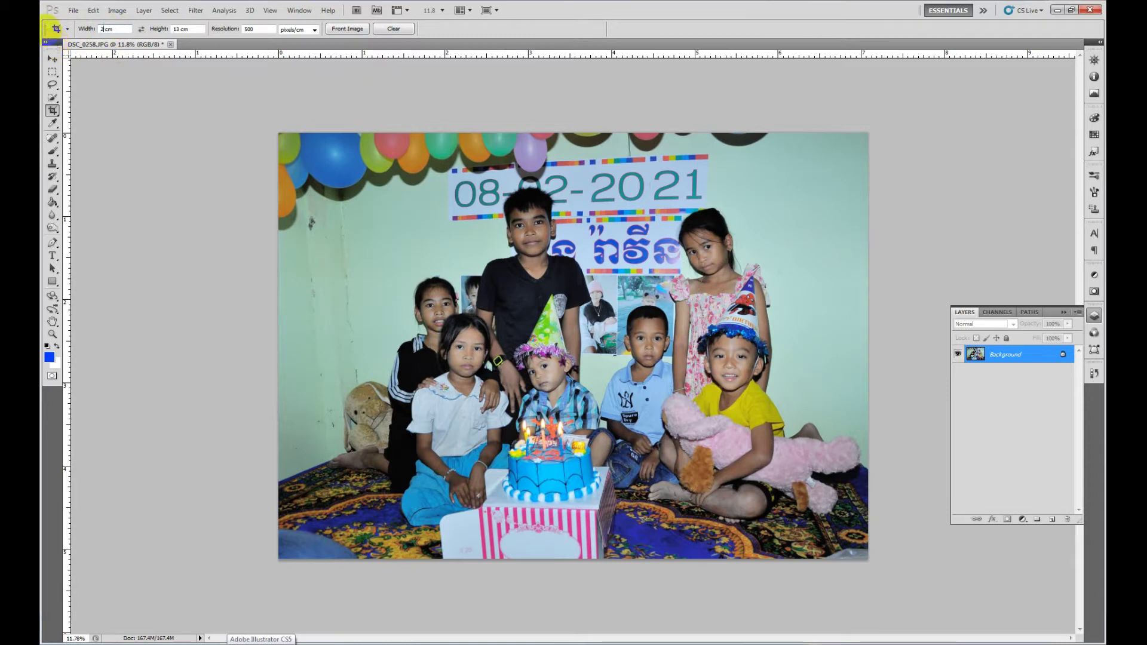
{"action": "type", "text": "5"}
{"action": "double_click", "coordinate": [179, 29]}
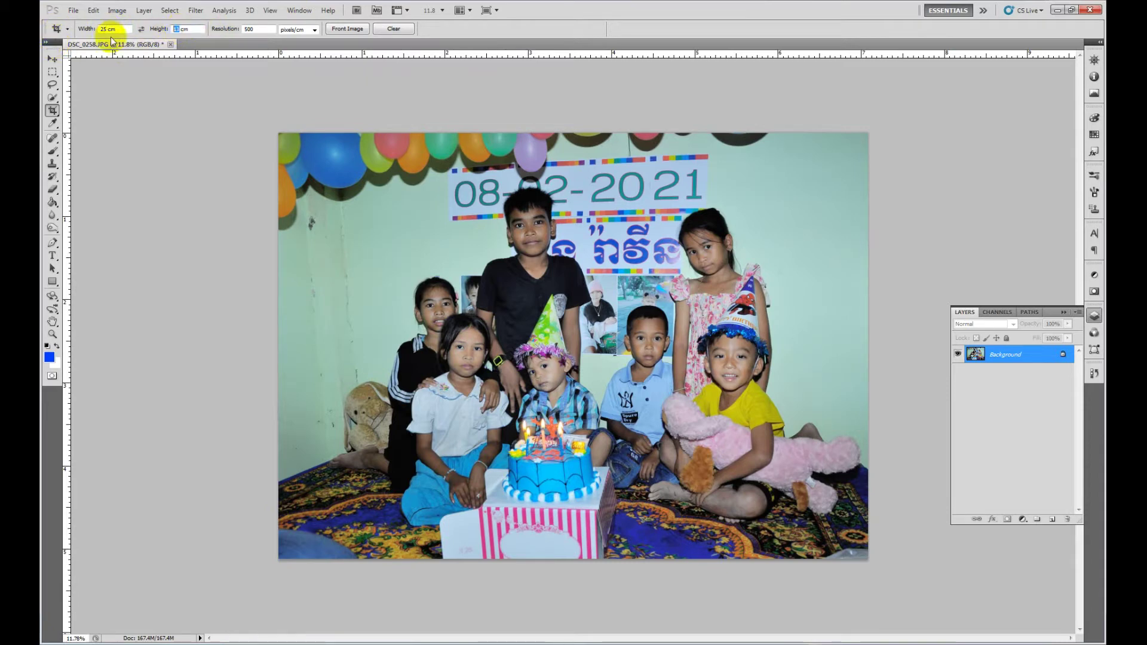
{"action": "type", "text": "20"}
{"action": "left_click_drag", "start_coordinate": [287, 144], "coordinate": [1086, 611]}
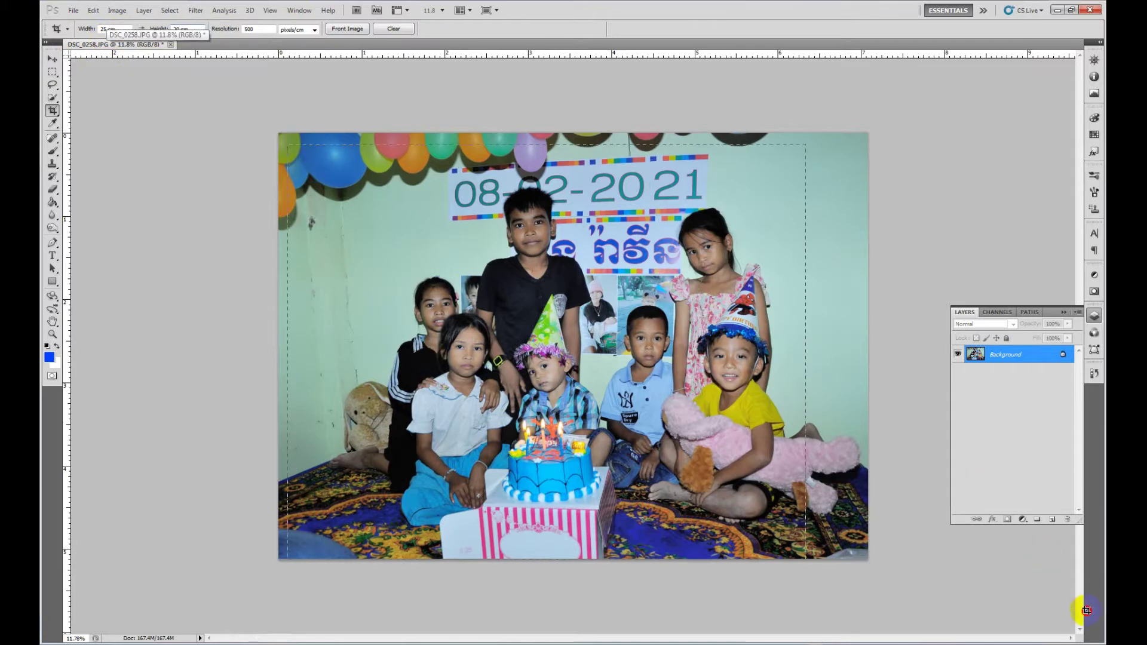
{"action": "left_click_drag", "start_coordinate": [1086, 610], "coordinate": [635, 438]}
{"action": "left_click_drag", "start_coordinate": [815, 552], "coordinate": [820, 557]}
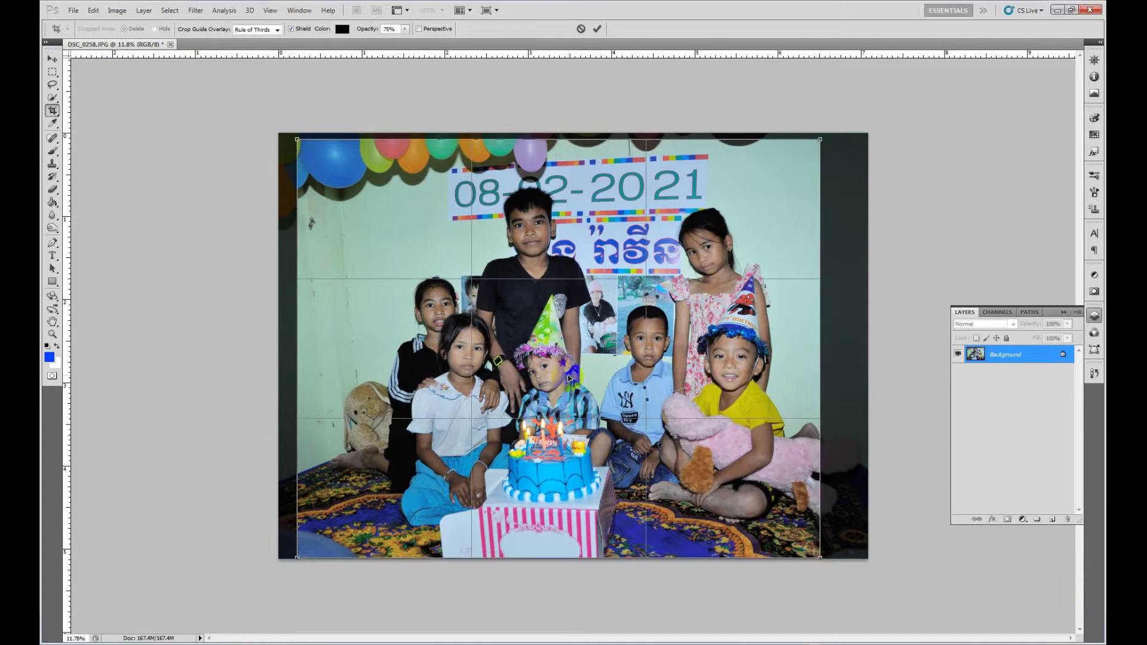
{"action": "double_click", "coordinate": [615, 359]}
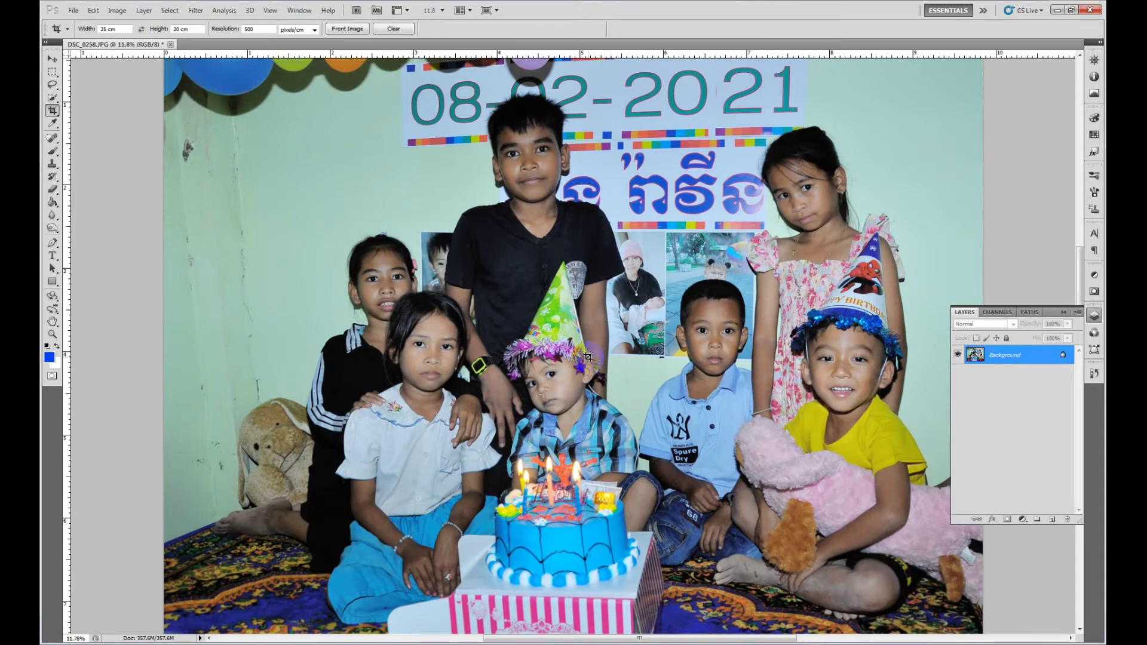
- Adjust the zoom on the cropped photo, then draw and cancel a full-photo crop box
{"action": "scroll", "coordinate": [571, 344], "scroll_direction": "down", "scroll_amount": 2}
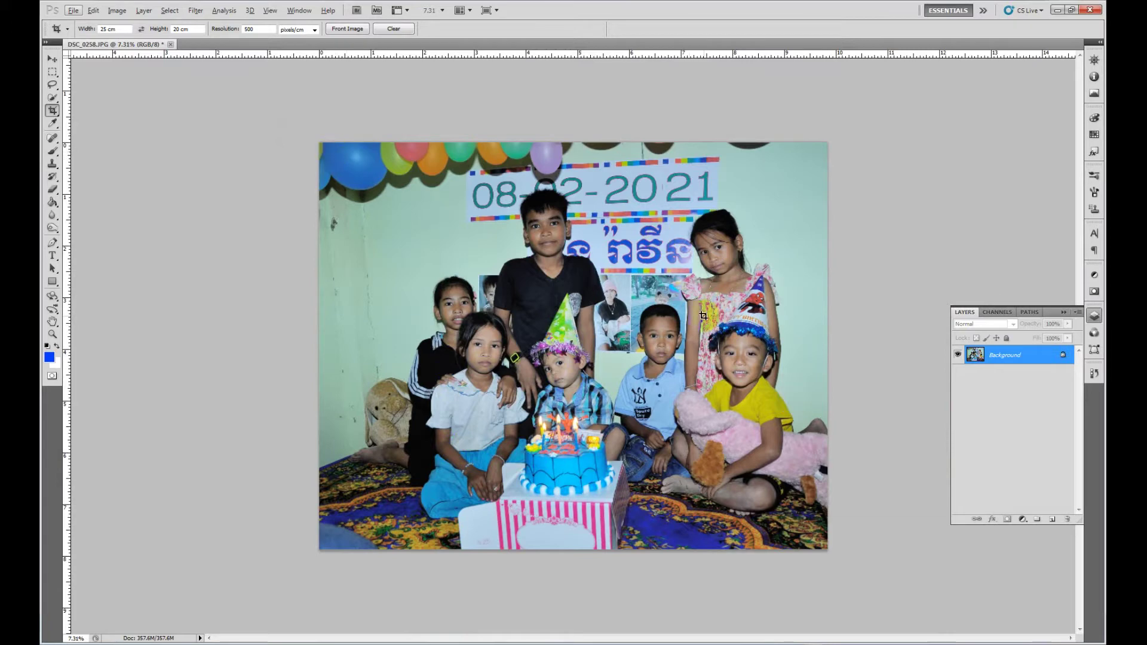
{"action": "key", "text": "ctrl+plus"}
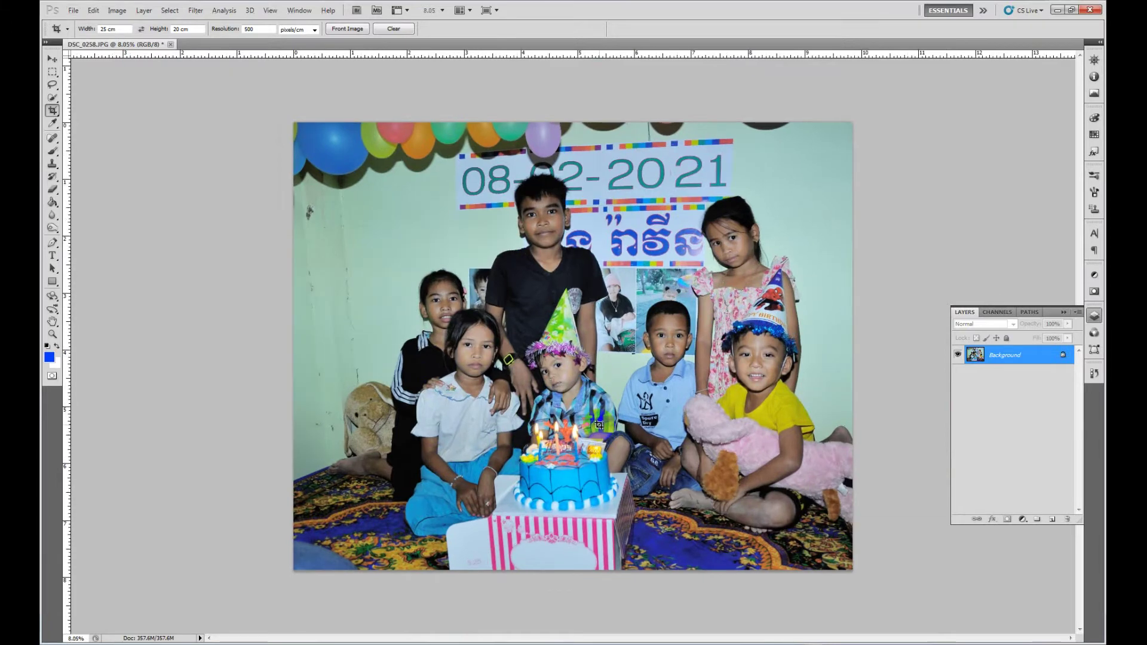
{"action": "key", "text": "ctrl+plus"}
{"action": "key", "text": "ctrl+plus"}
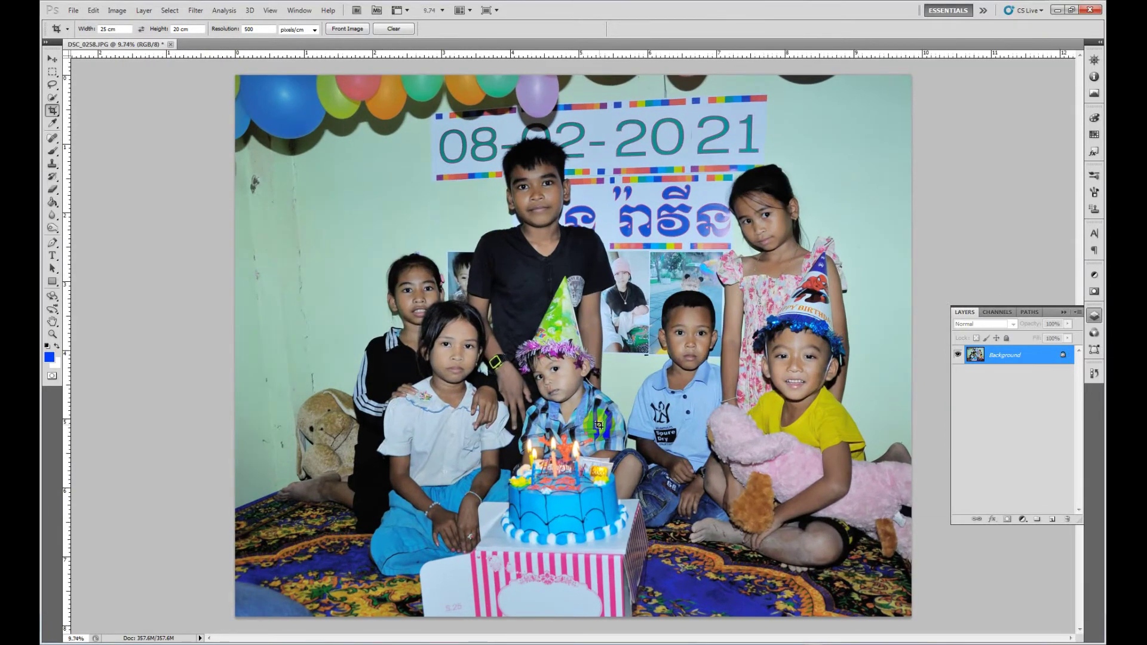
{"action": "key", "text": "ctrl+minus"}
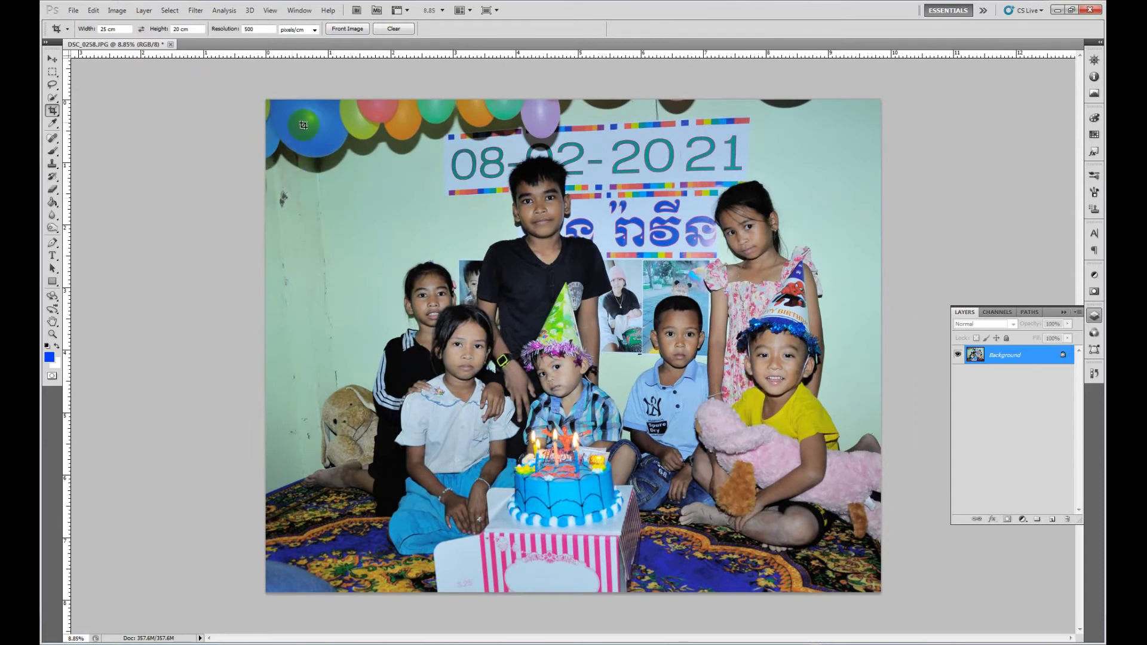
{"action": "left_click_drag", "start_coordinate": [260, 97], "coordinate": [1055, 628]}
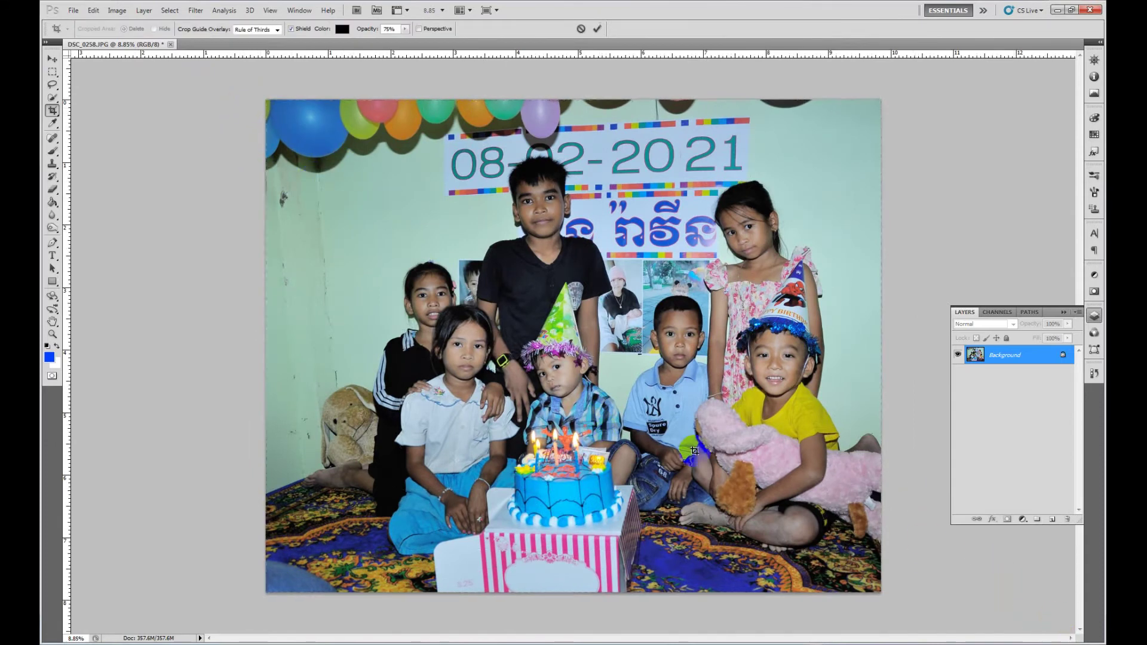
{"action": "key", "text": "Escape"}
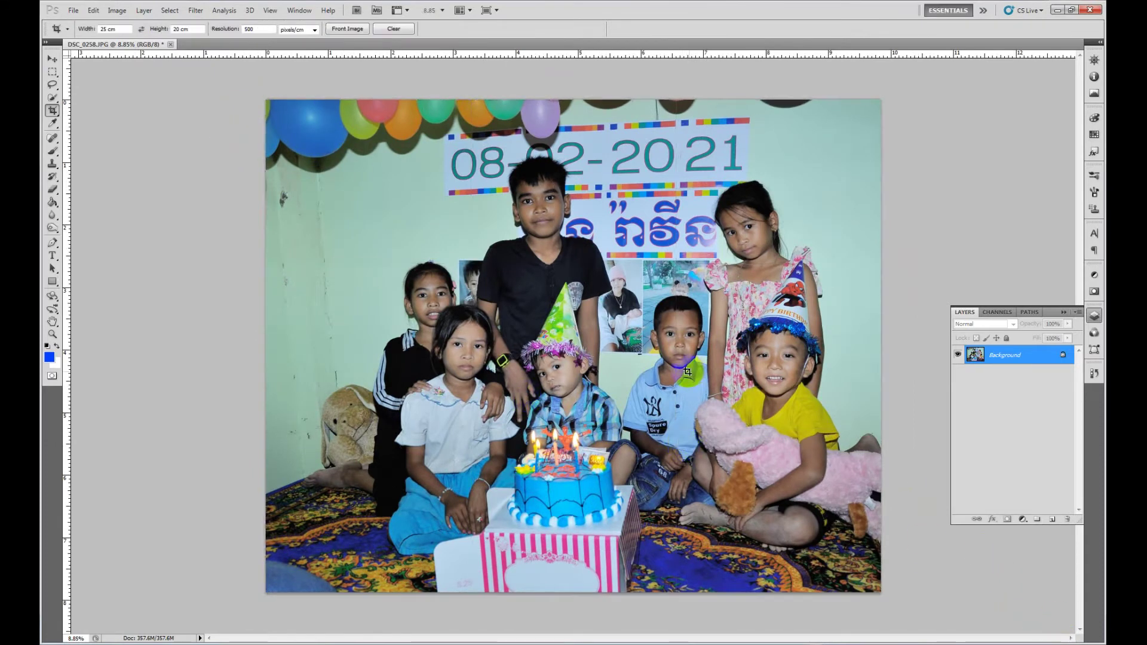
- Redraw and commit a crop box over the whole photo, then bring up File > Print
{"action": "left_click", "coordinate": [689, 289]}
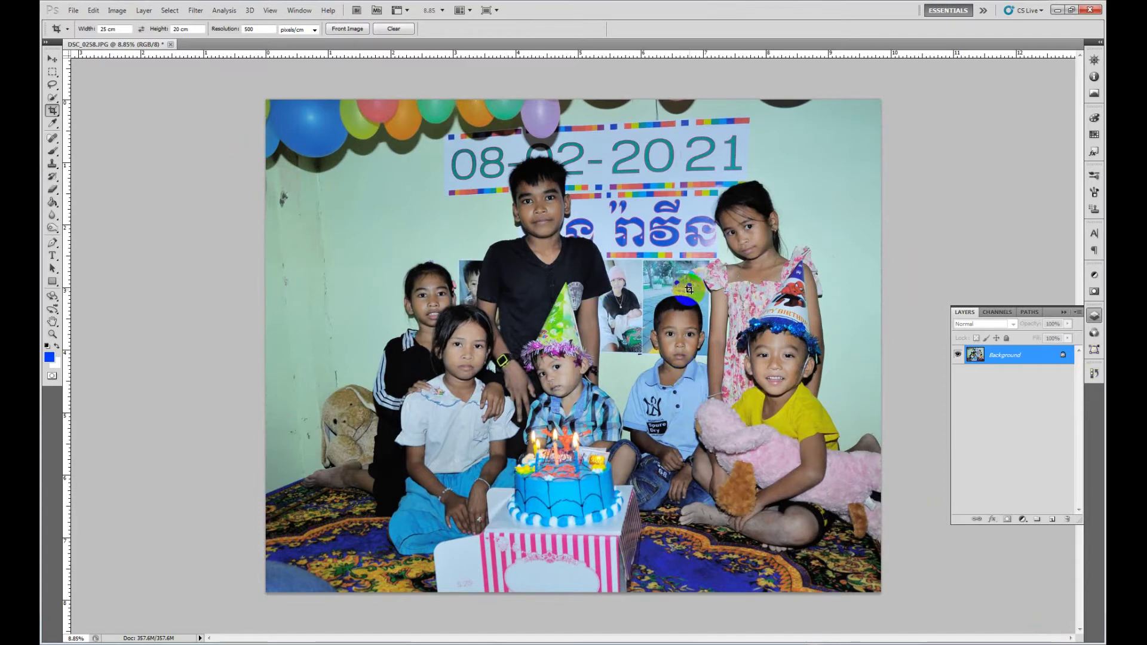
{"action": "left_click", "coordinate": [614, 300]}
{"action": "left_click", "coordinate": [264, 102]}
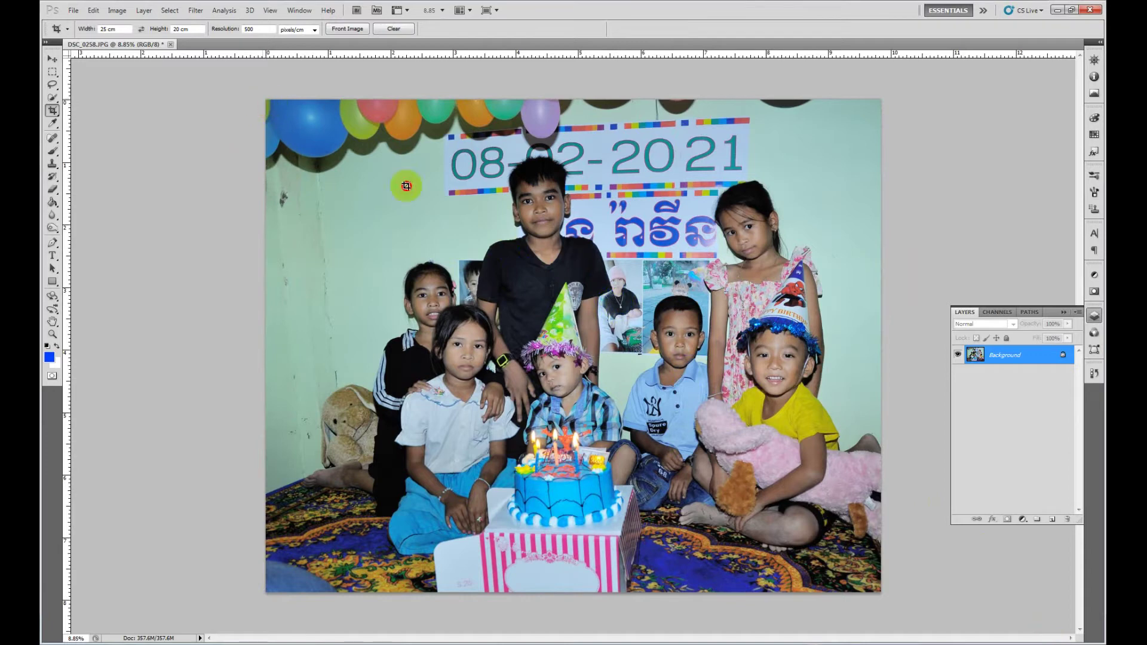
{"action": "left_click_drag", "start_coordinate": [274, 109], "coordinate": [1001, 596]}
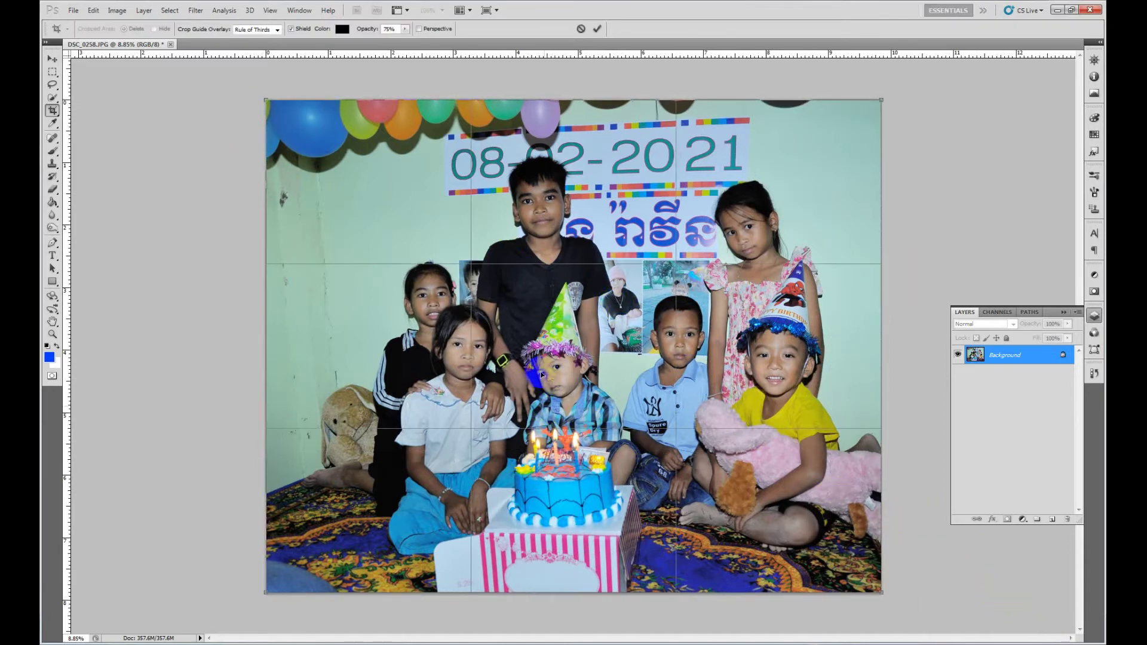
{"action": "double_click", "coordinate": [598, 385]}
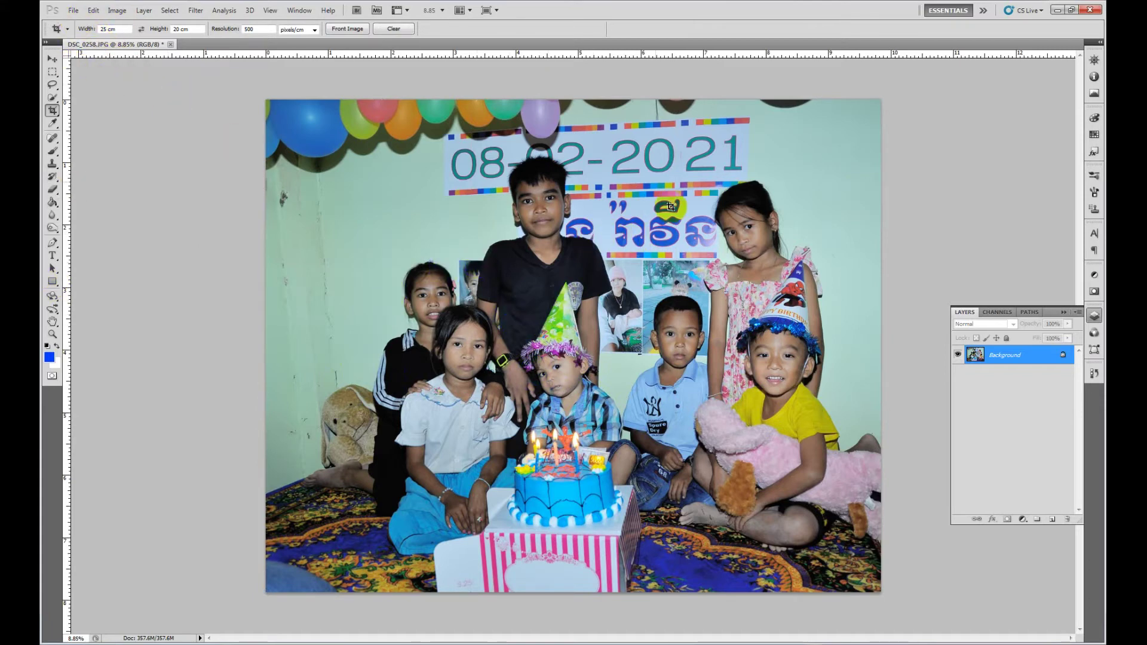
{"action": "left_click", "coordinate": [74, 11]}
{"action": "left_click", "coordinate": [101, 268]}
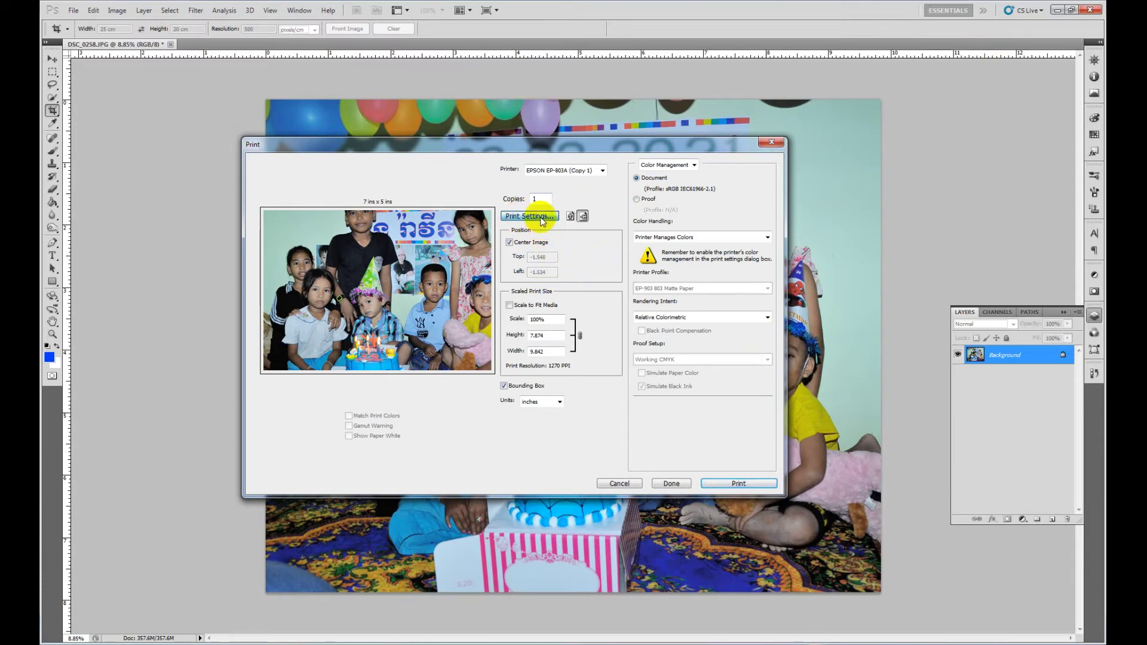
- Set the Epson EP-803A paper size to A4 210 x 297 mm and return to the Print dialog
{"action": "left_click", "coordinate": [542, 218]}
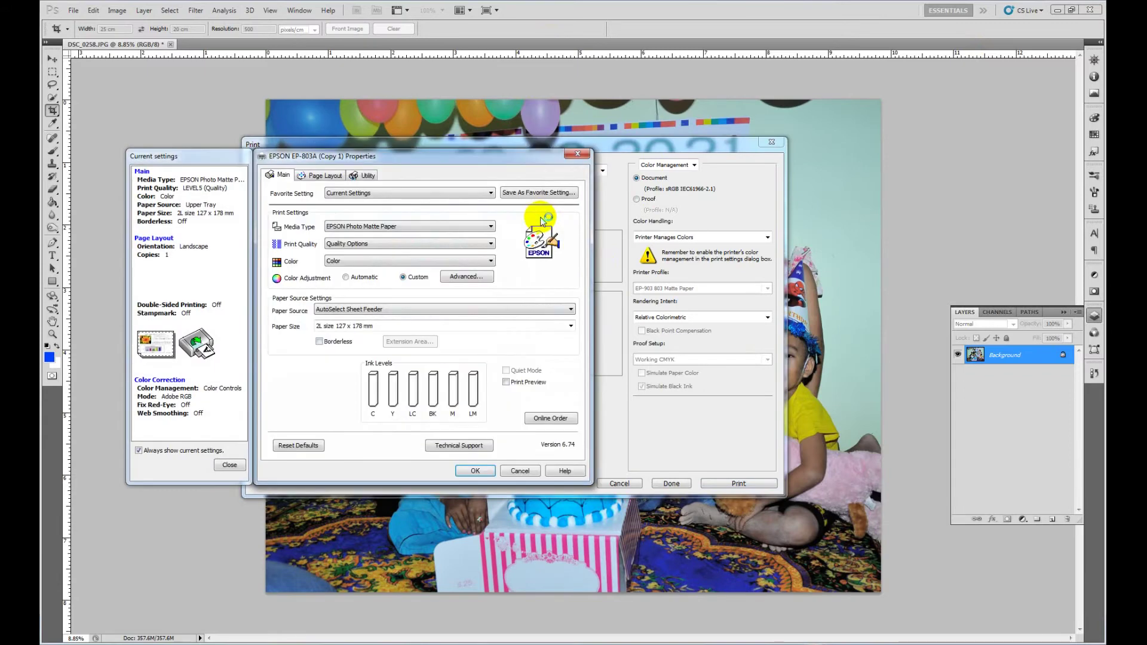
{"action": "left_click", "coordinate": [344, 326]}
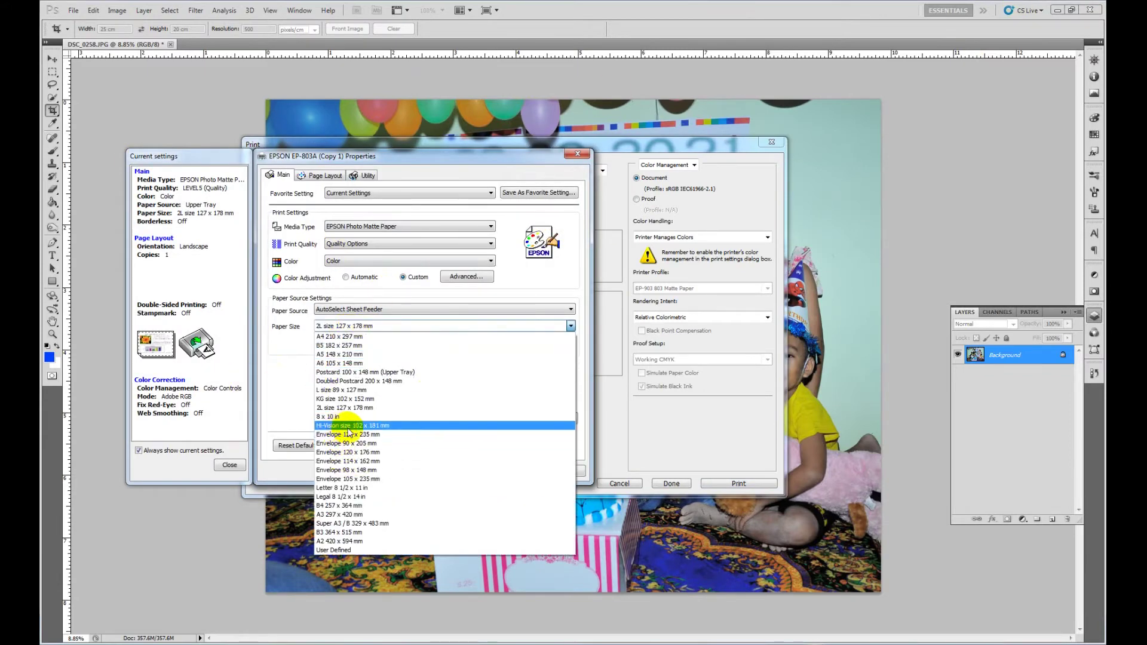
{"action": "left_click", "coordinate": [331, 337]}
{"action": "left_click", "coordinate": [568, 378]}
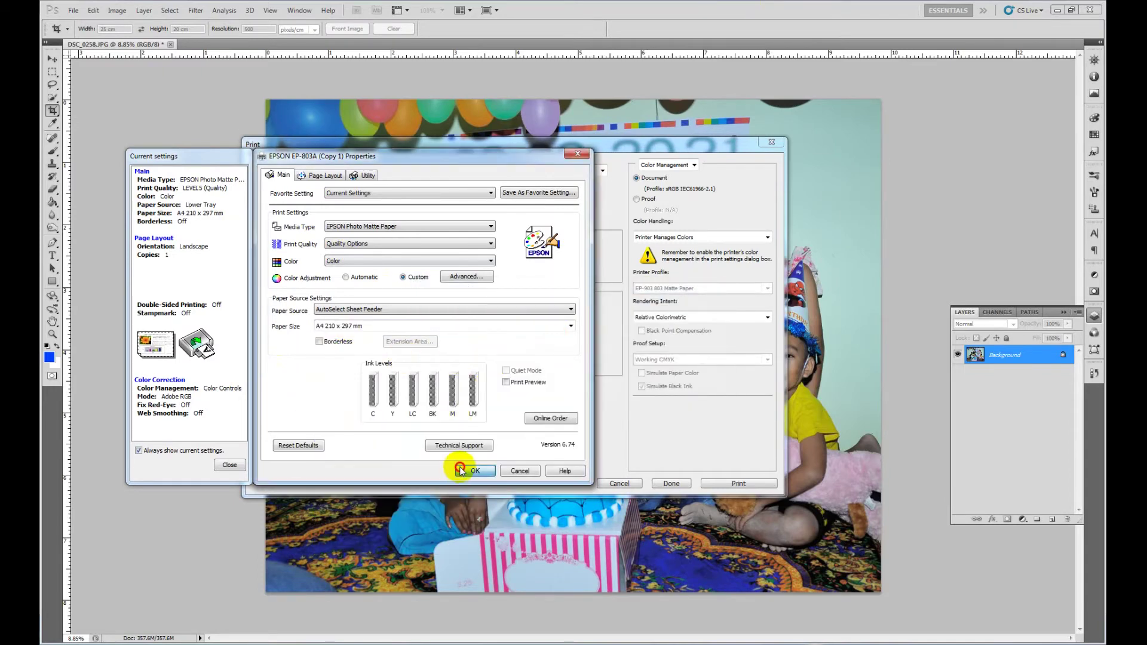
{"action": "left_click", "coordinate": [472, 471]}
{"action": "left_click", "coordinate": [558, 332]}
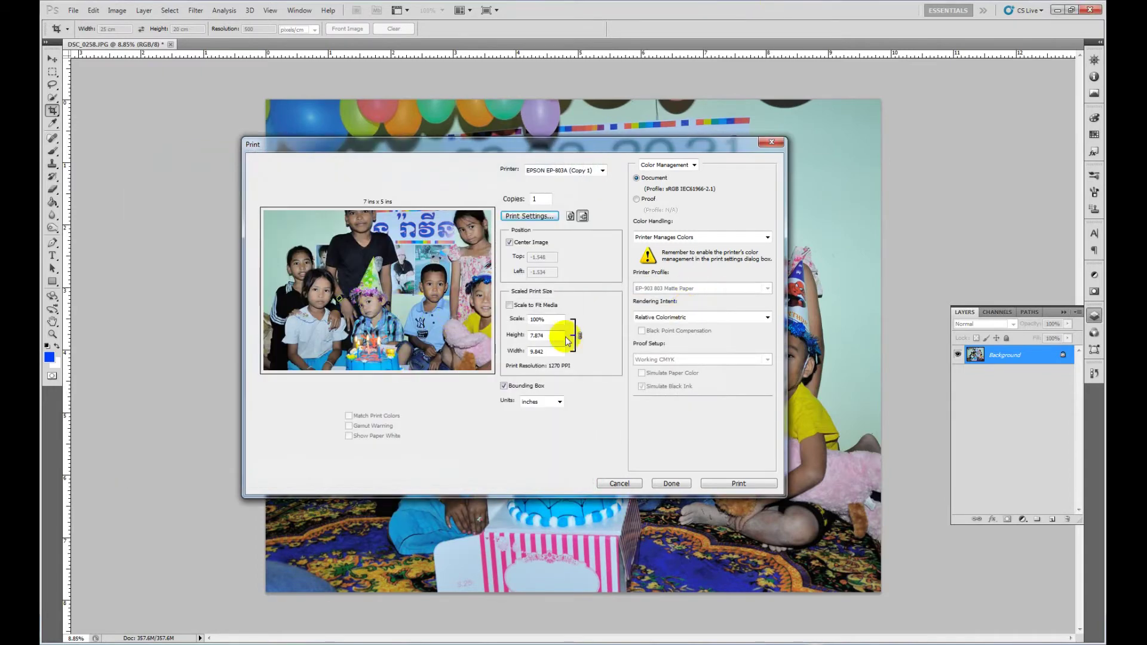
{"action": "left_click", "coordinate": [431, 333]}
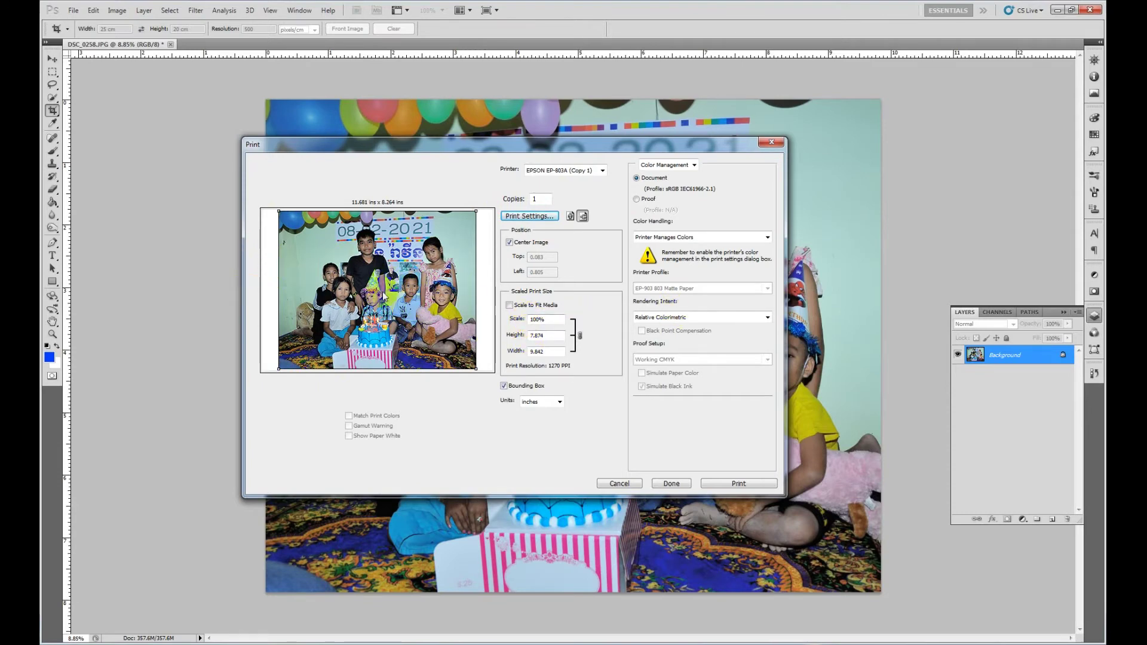
- Check the Epson printer paper settings, close them unchanged, and cancel the Print dialog
{"action": "left_click", "coordinate": [275, 286]}
{"action": "key", "text": "Return"}
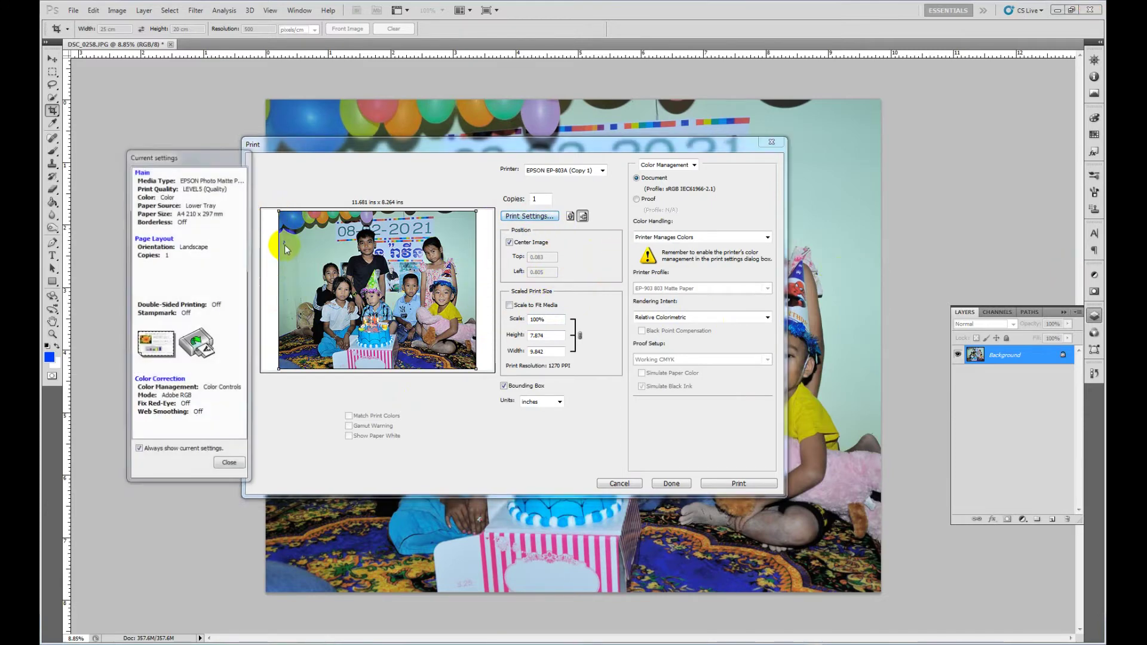
{"action": "left_click", "coordinate": [576, 156]}
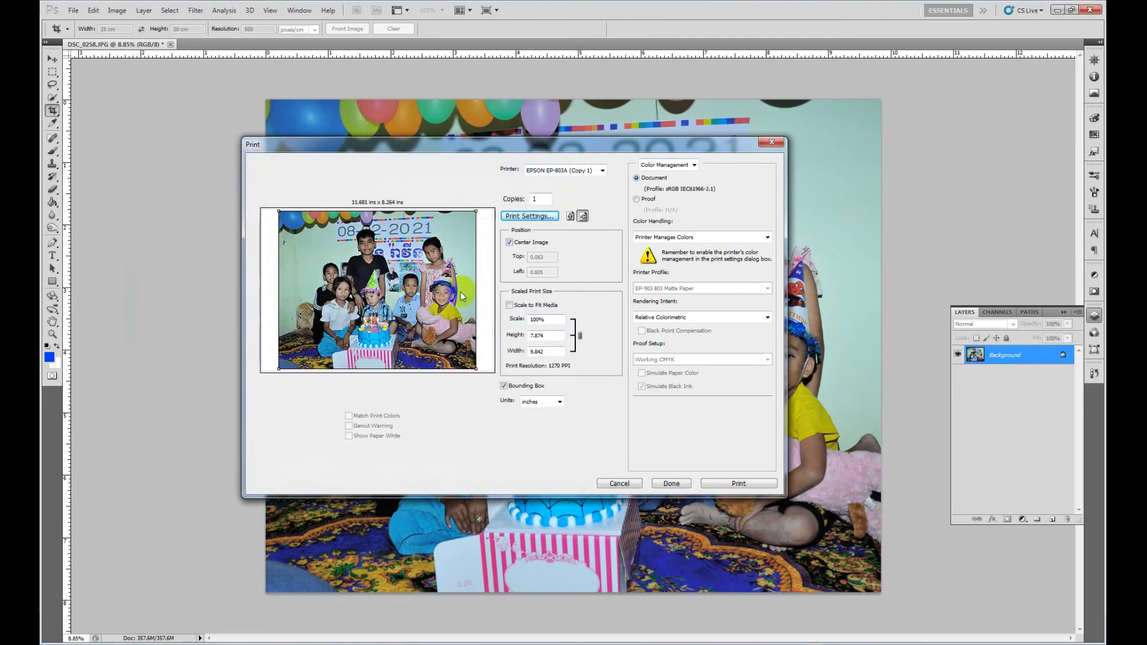
{"action": "left_click", "coordinate": [613, 485]}
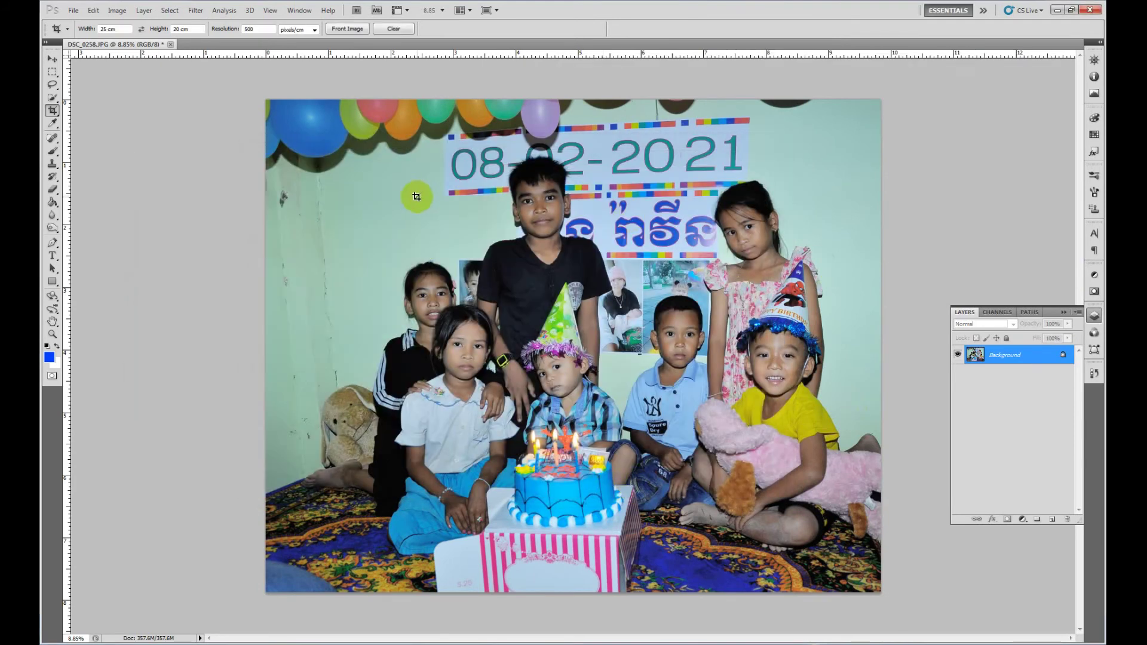
- Enter a fixed crop Width of 29.7 cm and Height of 21 cm in the options bar
{"action": "left_click", "coordinate": [67, 33]}
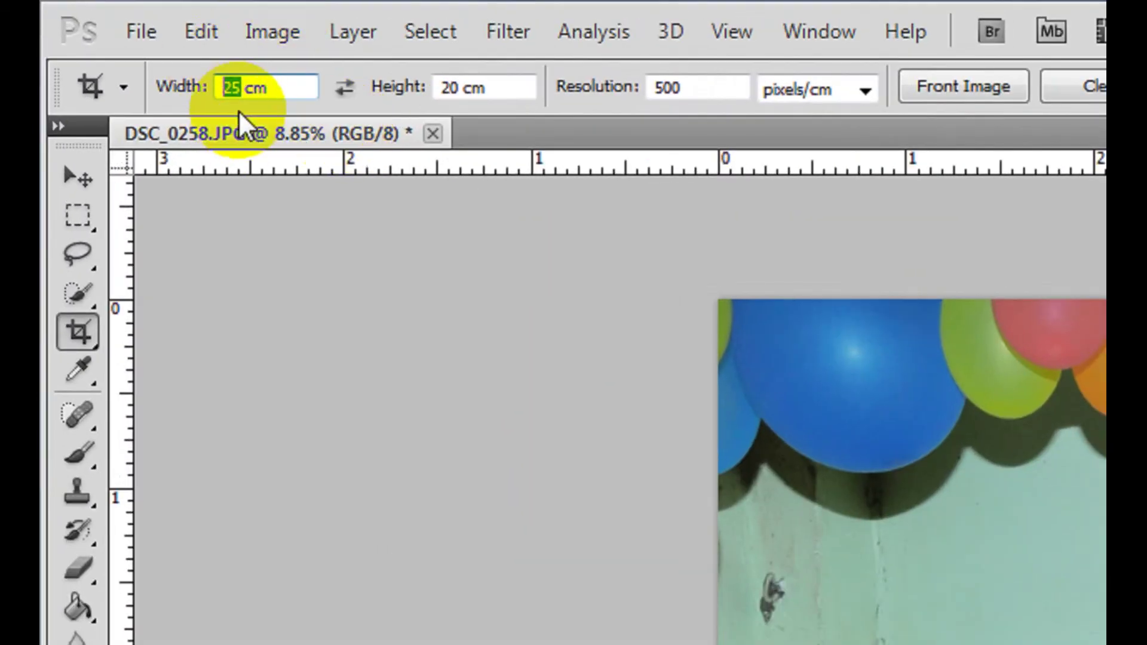
{"action": "double_click", "coordinate": [233, 87]}
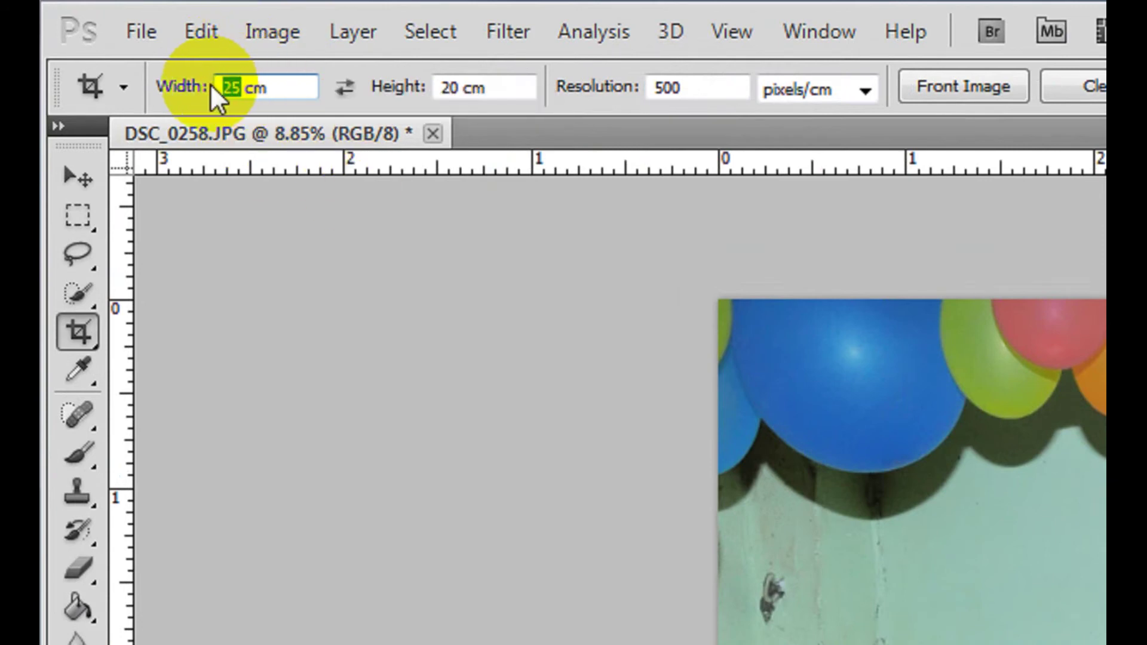
{"action": "type", "text": "27"}
{"action": "key", "text": "BackSpace"}
{"action": "type", "text": "9.7"}
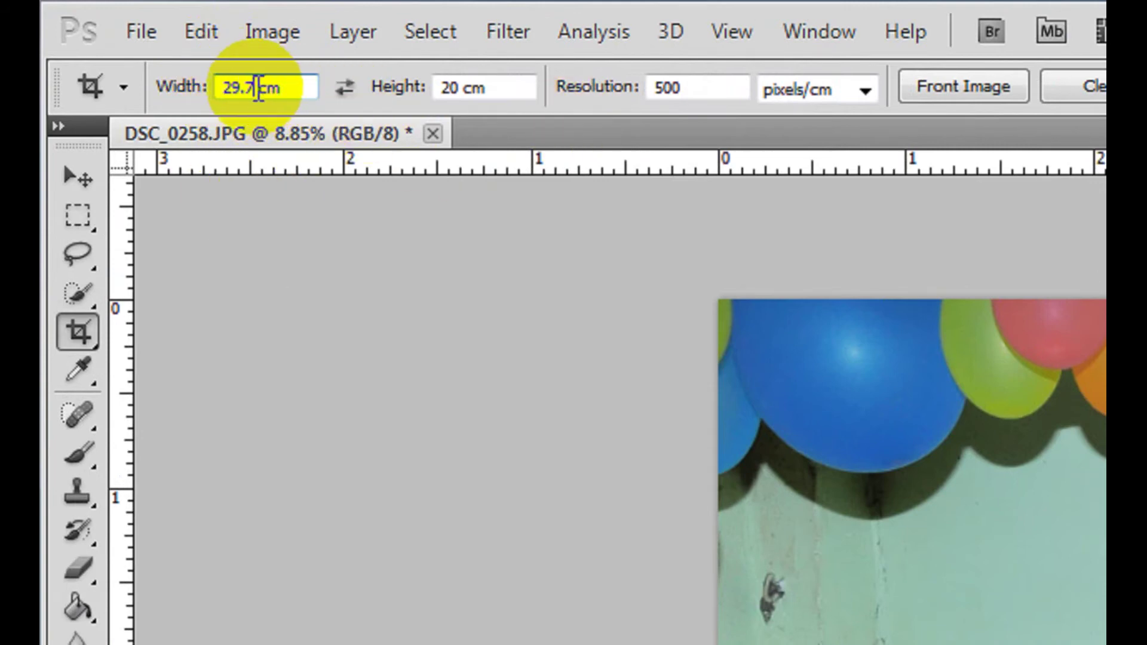
{"action": "double_click", "coordinate": [445, 87]}
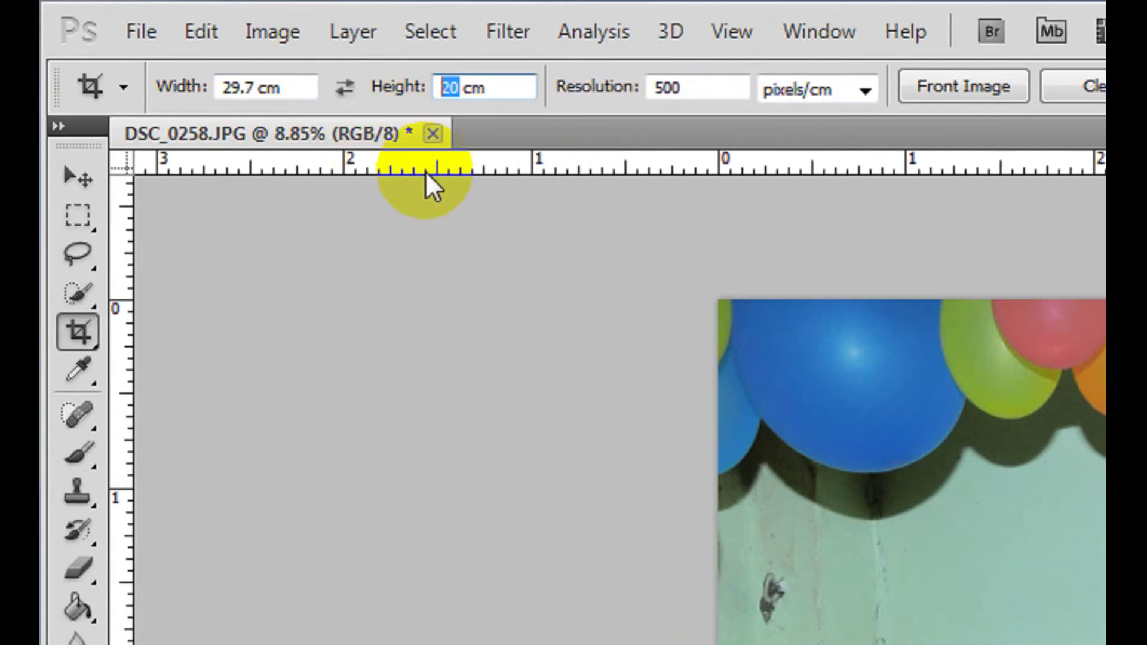
{"action": "type", "text": "21"}
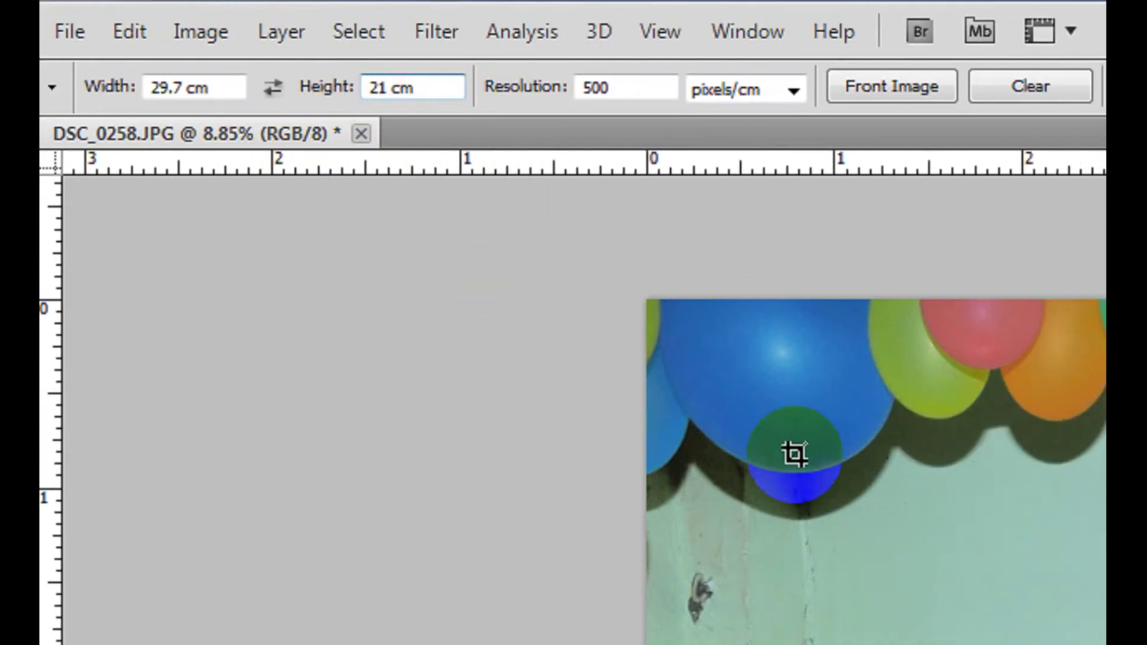
{"action": "left_click", "coordinate": [234, 87]}
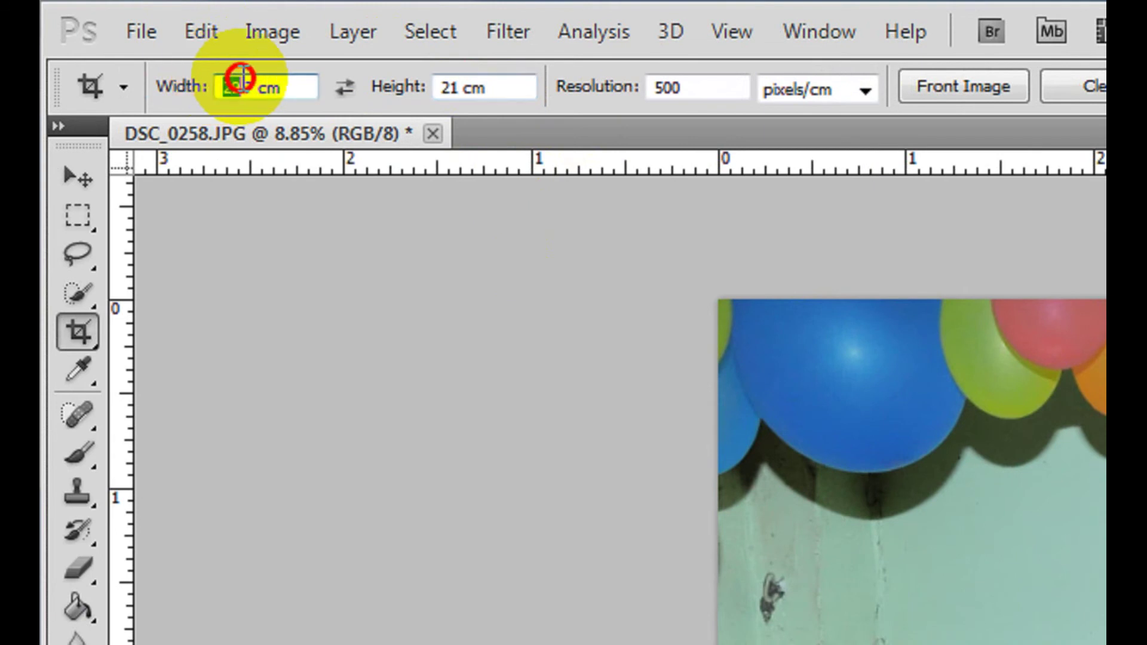
{"action": "left_click", "coordinate": [460, 87]}
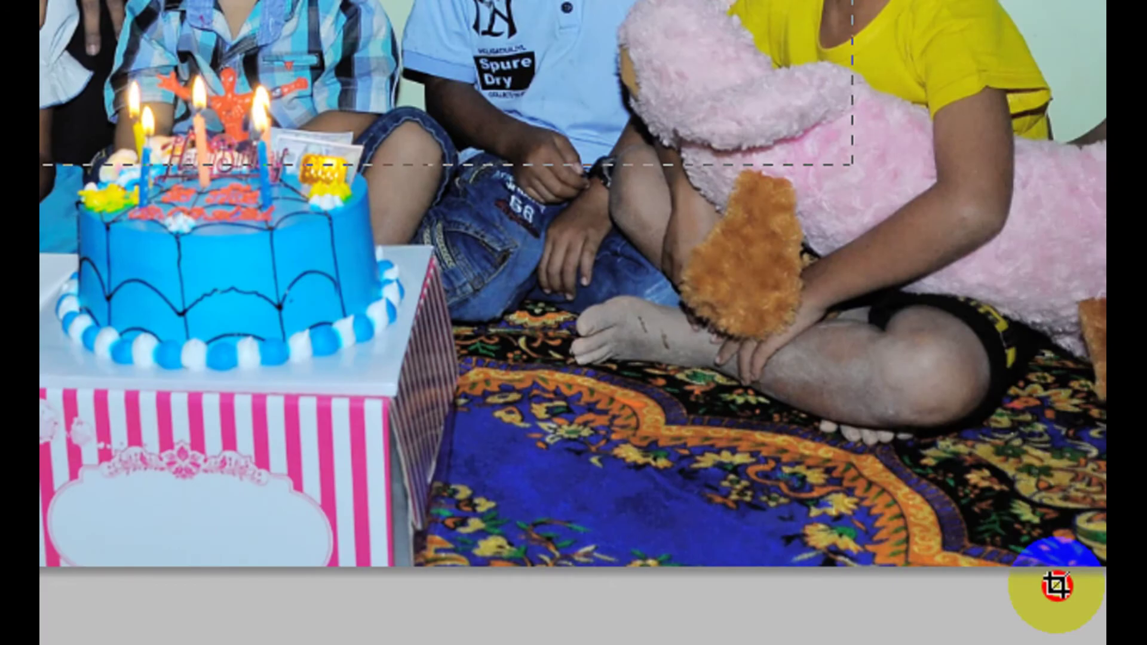
- Crop the photo to 29.7 × 21 cm with the frame shifted down over the children, then fit it on screen
{"action": "left_click_drag", "start_coordinate": [89, 251], "coordinate": [935, 527]}
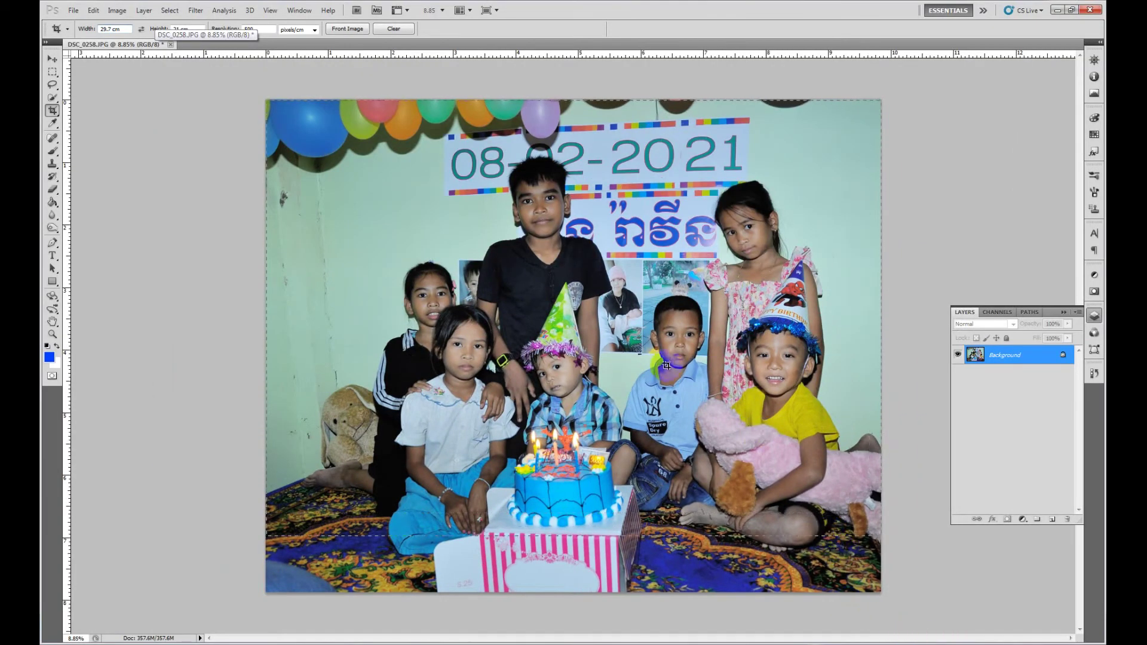
{"action": "left_click", "coordinate": [652, 377]}
{"action": "left_click_drag", "start_coordinate": [650, 377], "coordinate": [649, 407]}
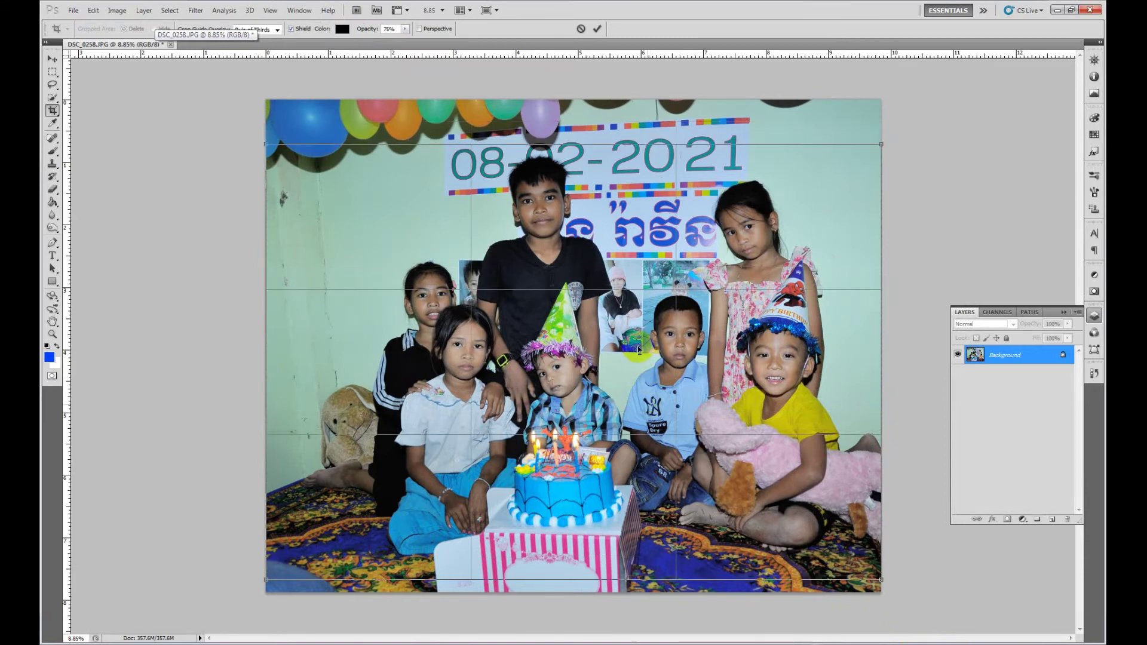
{"action": "key", "text": "Return"}
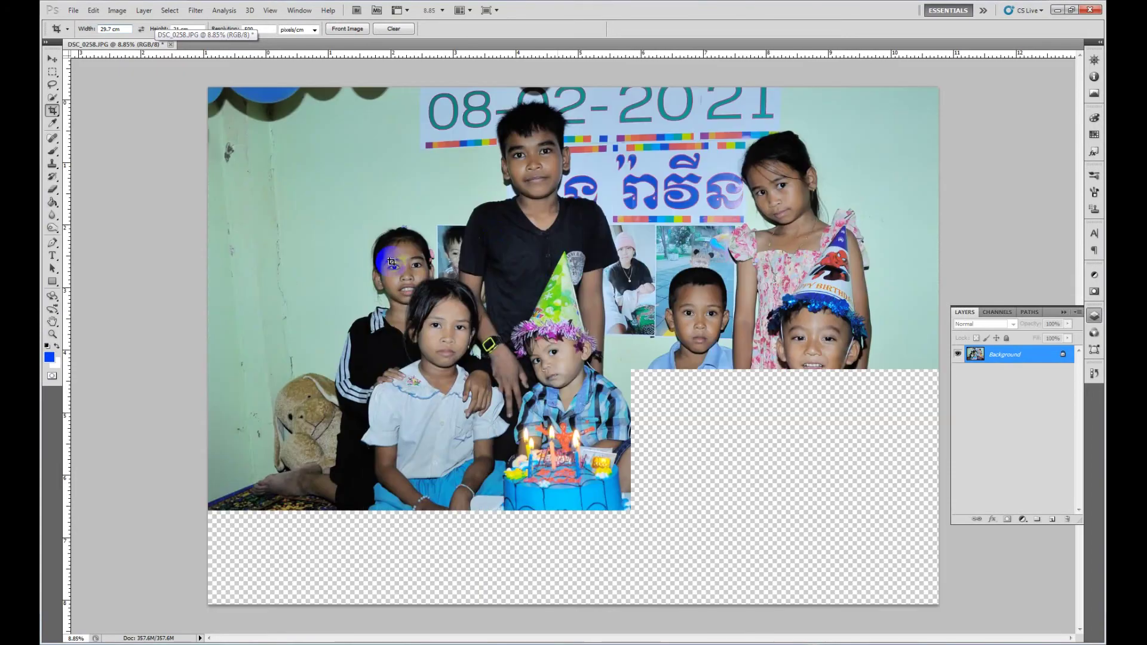
{"action": "key", "text": "ctrl+0"}
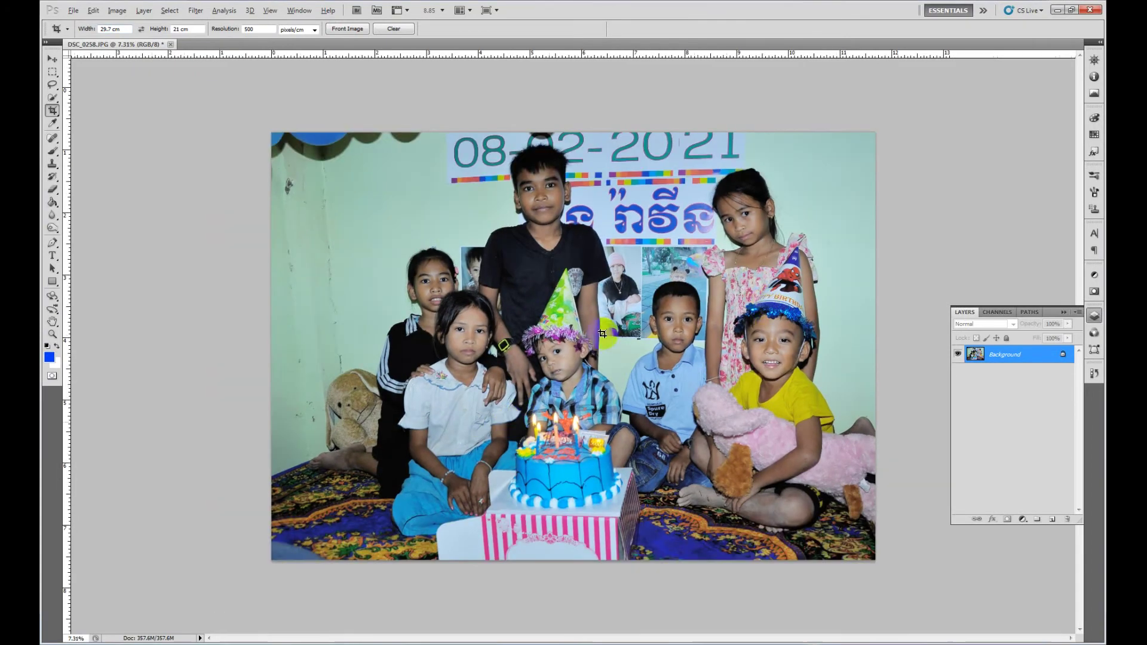
{"action": "scroll", "coordinate": [503, 308], "scroll_direction": "down", "scroll_amount": 1}
{"action": "scroll", "coordinate": [502, 309], "scroll_direction": "down", "scroll_amount": 1}
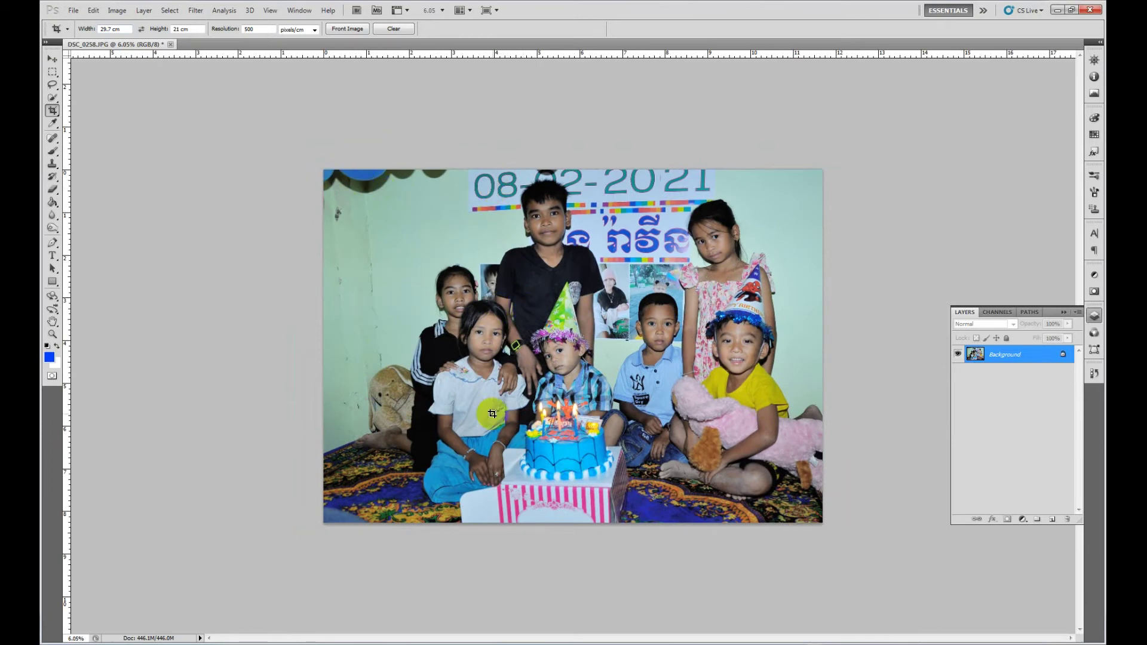
{"action": "left_click", "coordinate": [73, 10]}
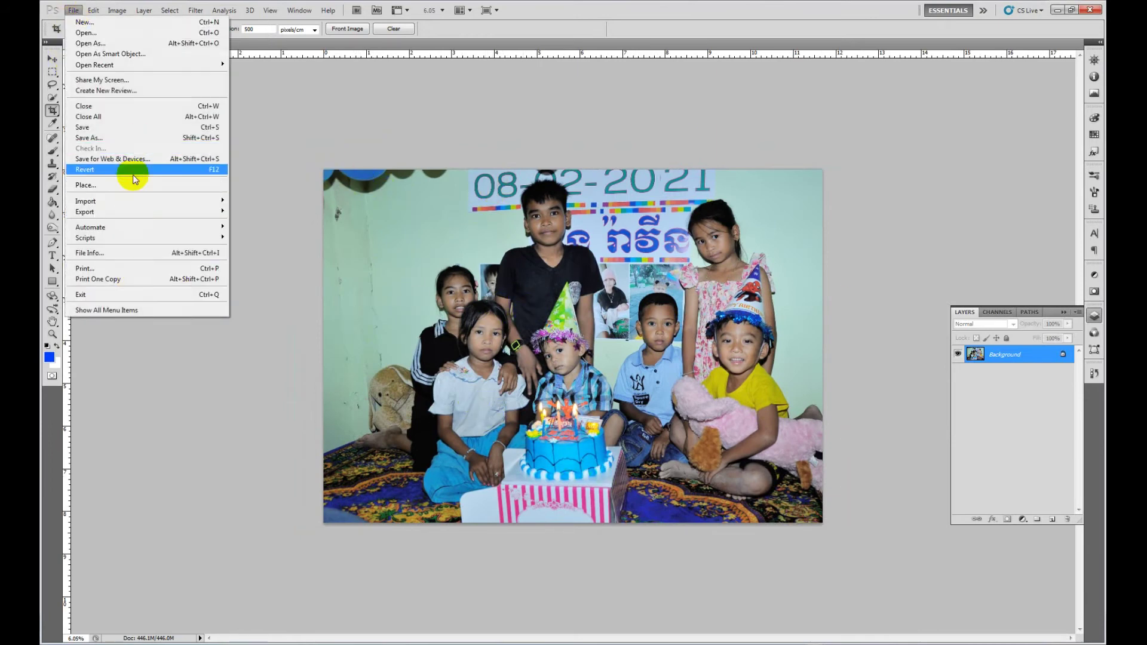
{"action": "left_click", "coordinate": [123, 269]}
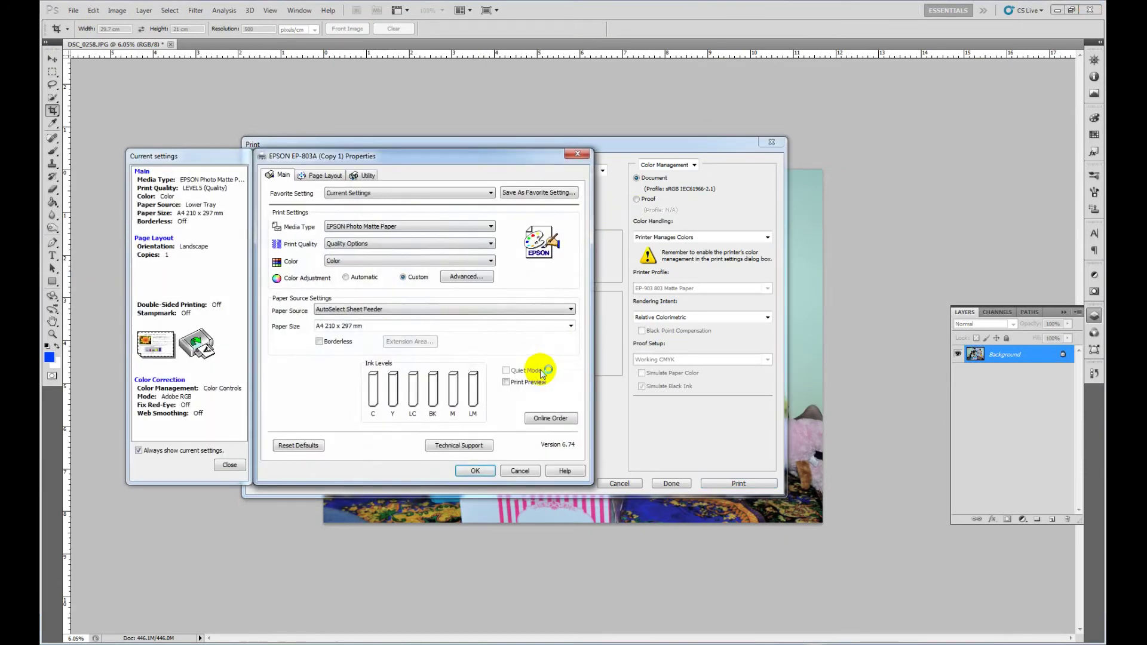
{"action": "left_click", "coordinate": [328, 326]}
{"action": "left_click", "coordinate": [329, 335]}
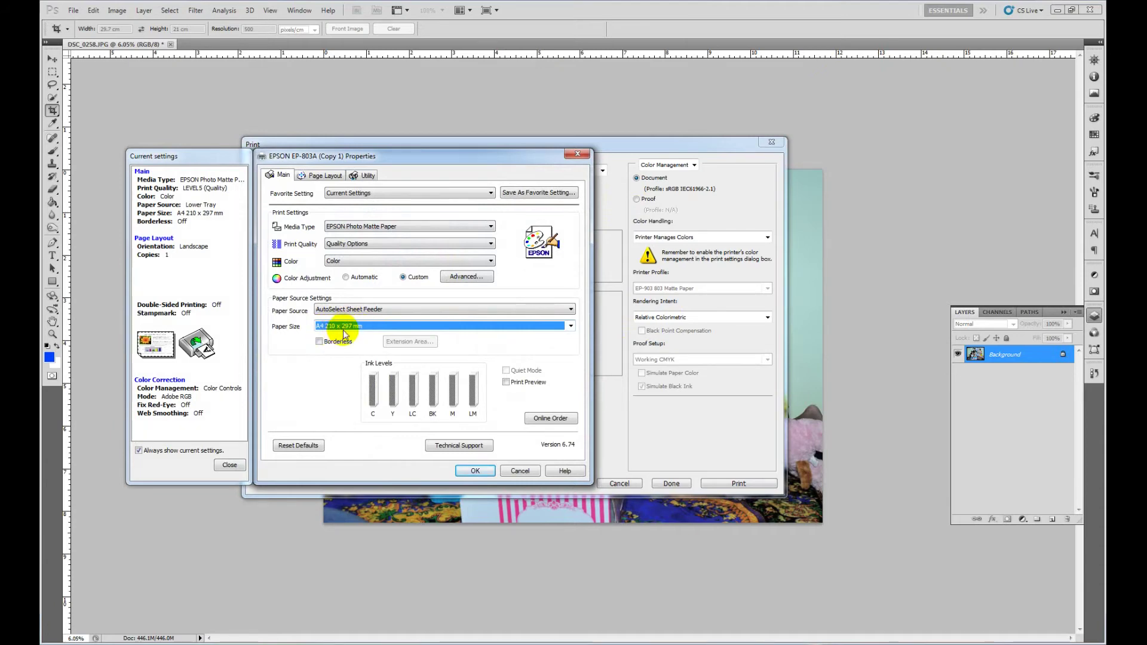
{"action": "left_click", "coordinate": [371, 326]}
{"action": "left_click", "coordinate": [325, 328]}
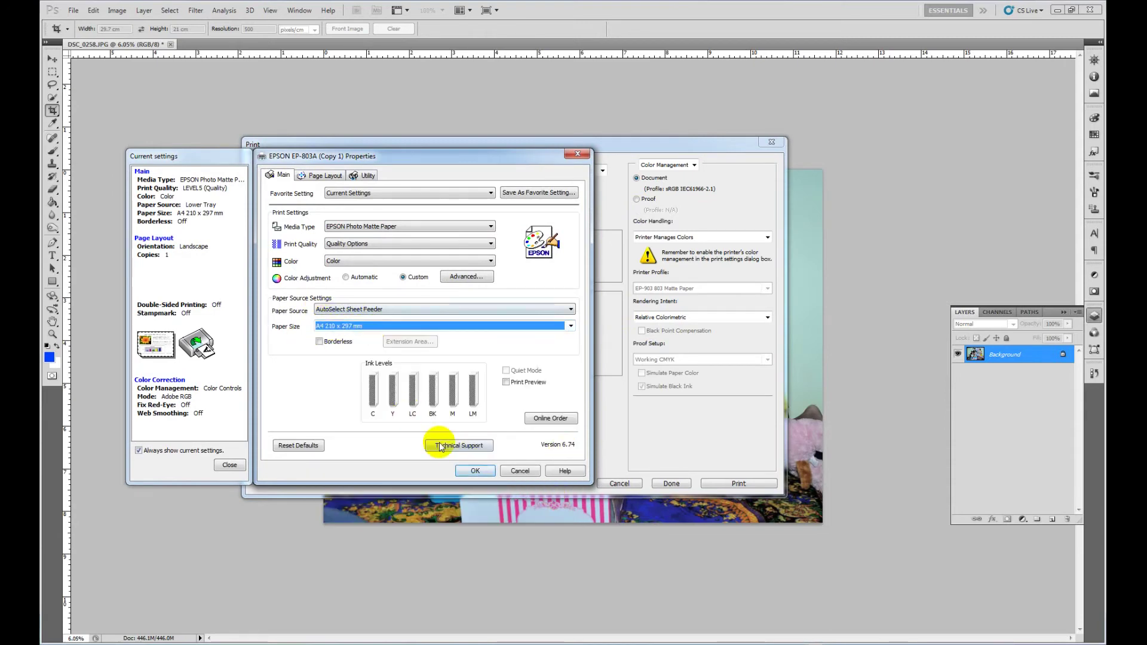
{"action": "left_click", "coordinate": [474, 471]}
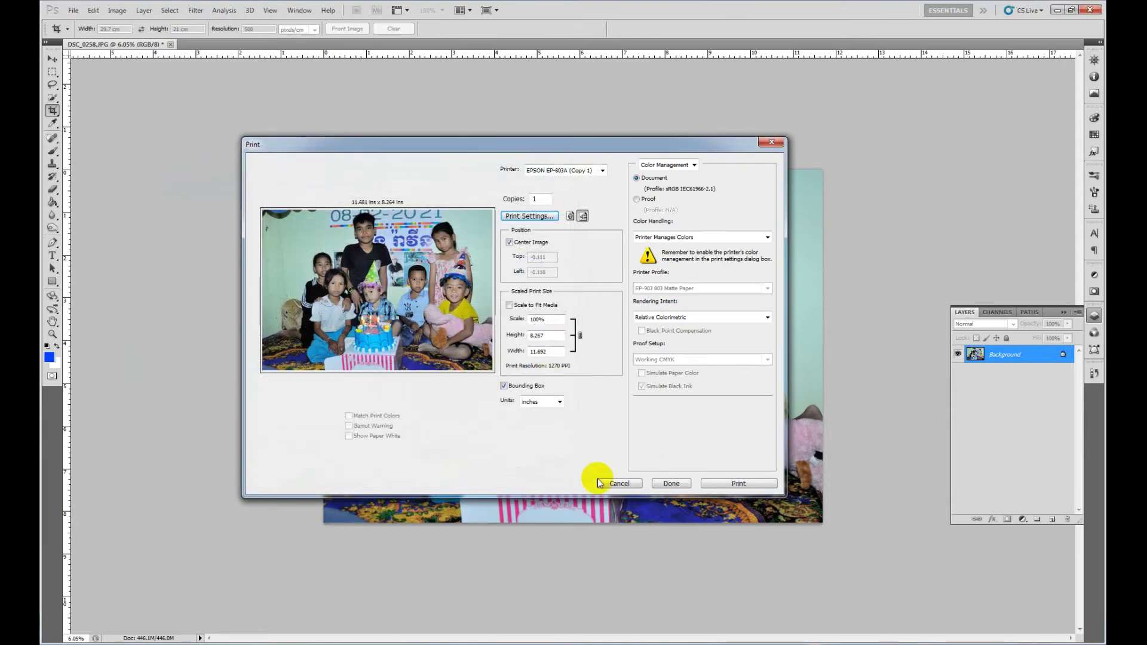
{"action": "left_click", "coordinate": [605, 484]}
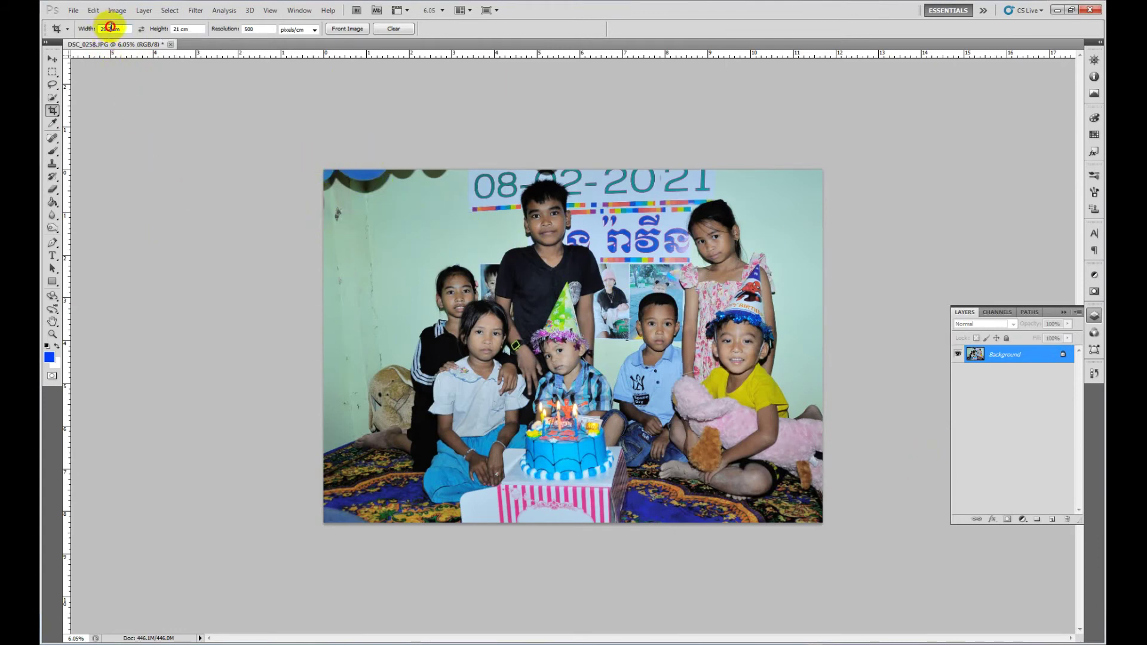
- Change the crop height to 25 cm and crop at 29.7 × 25 cm, shifting the frame right to centre the children
{"action": "left_click_drag", "start_coordinate": [111, 28], "coordinate": [84, 29]}
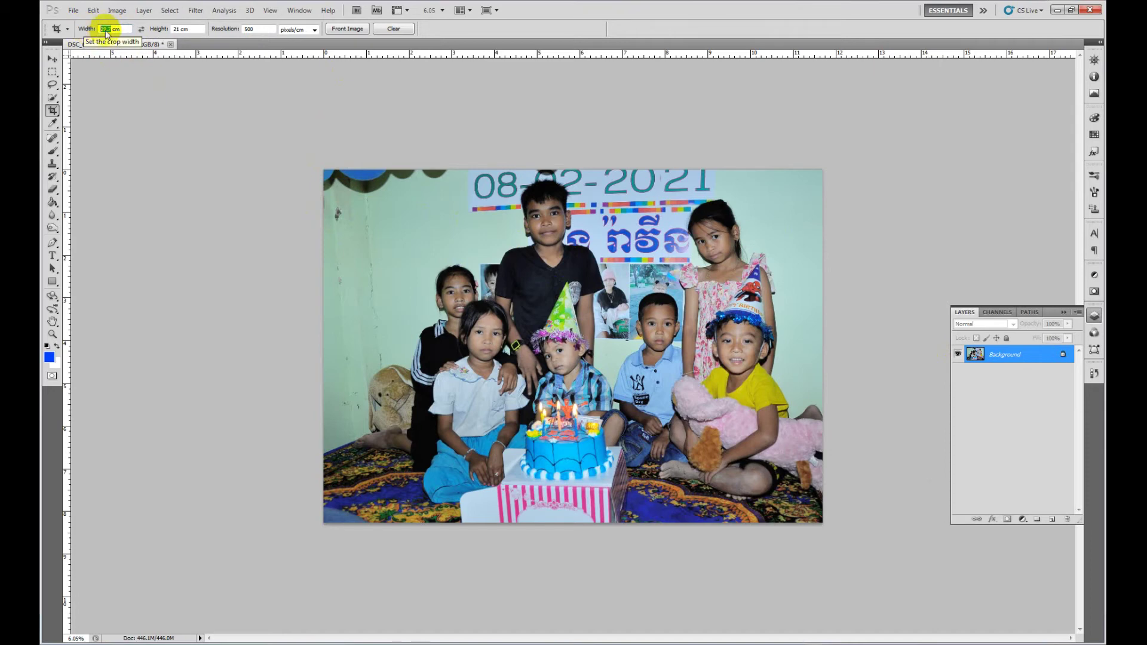
{"action": "type", "text": "29.7"}
{"action": "left_click", "coordinate": [177, 28]}
{"action": "left_click_drag", "start_coordinate": [323, 170], "coordinate": [743, 523]}
{"action": "left_click_drag", "start_coordinate": [654, 402], "coordinate": [690, 398]}
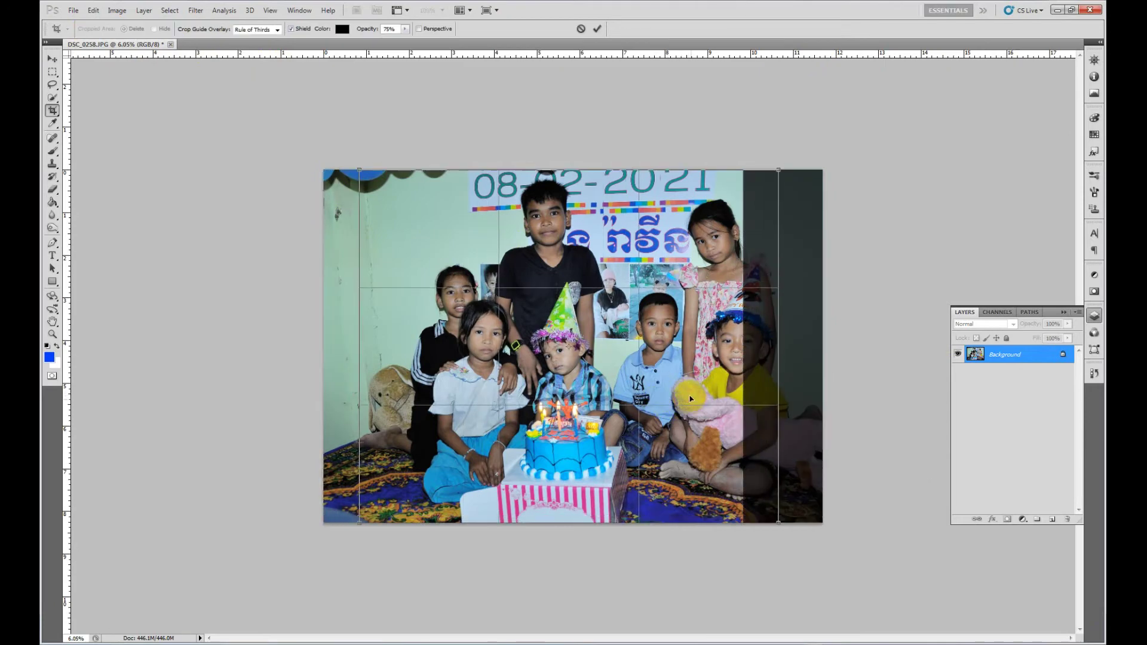
{"action": "double_click", "coordinate": [667, 381]}
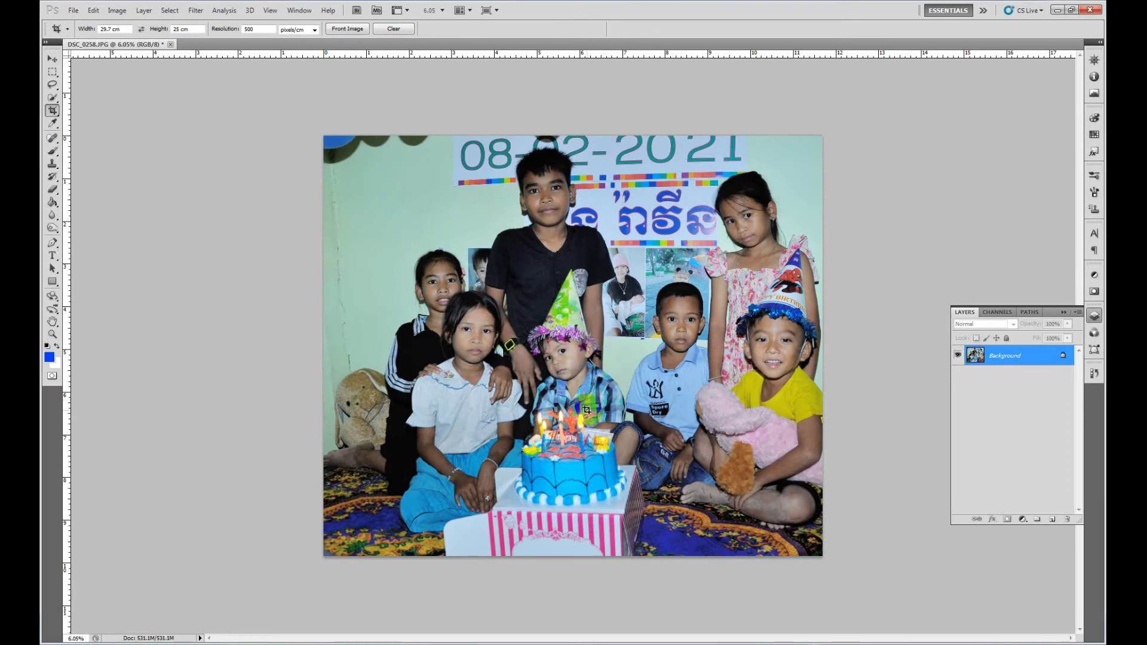
{"action": "left_click_drag", "start_coordinate": [344, 136], "coordinate": [1104, 548]}
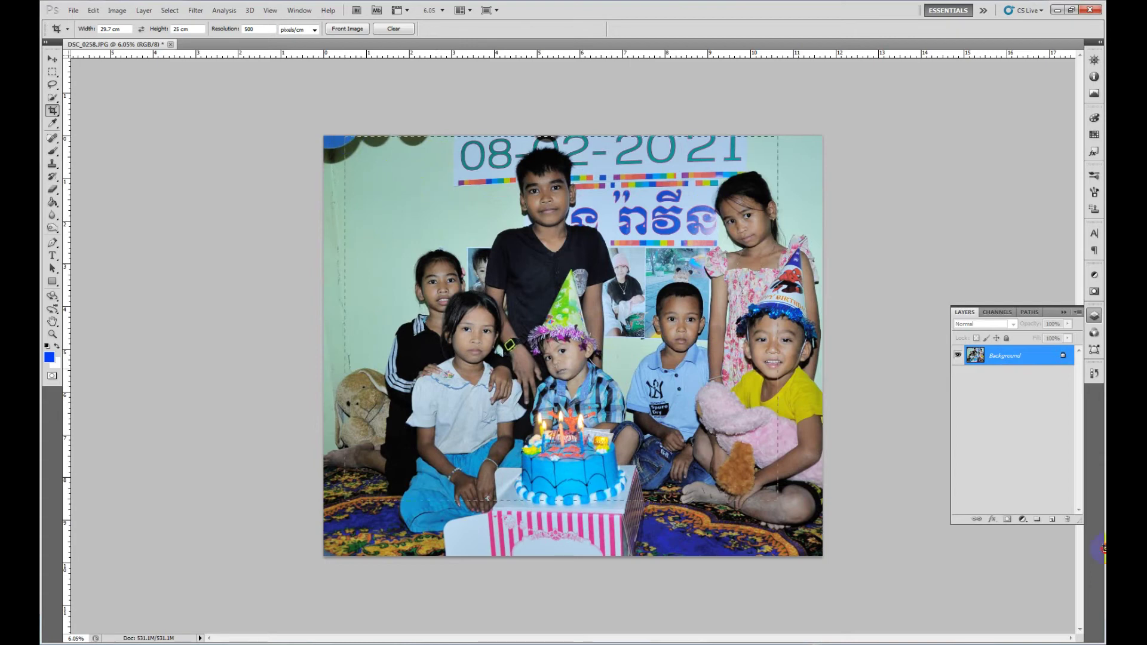
- Finish drawing a new crop frame, then cancel it with Esc
{"action": "left_click_drag", "start_coordinate": [823, 539], "coordinate": [822, 540]}
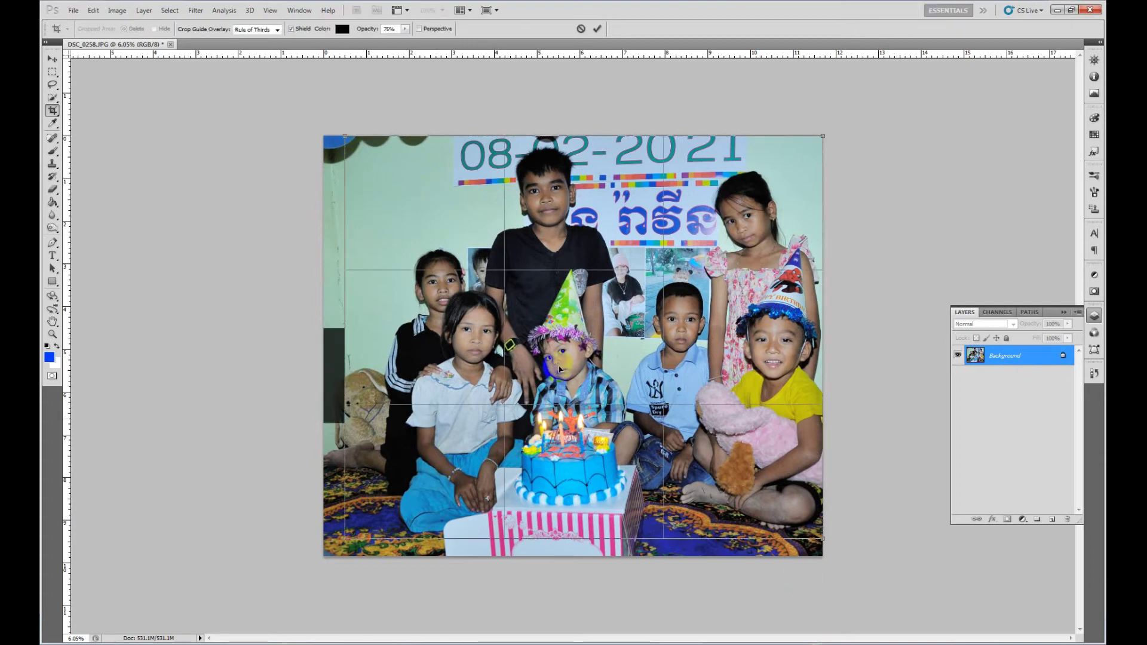
{"action": "key", "text": "Escape"}
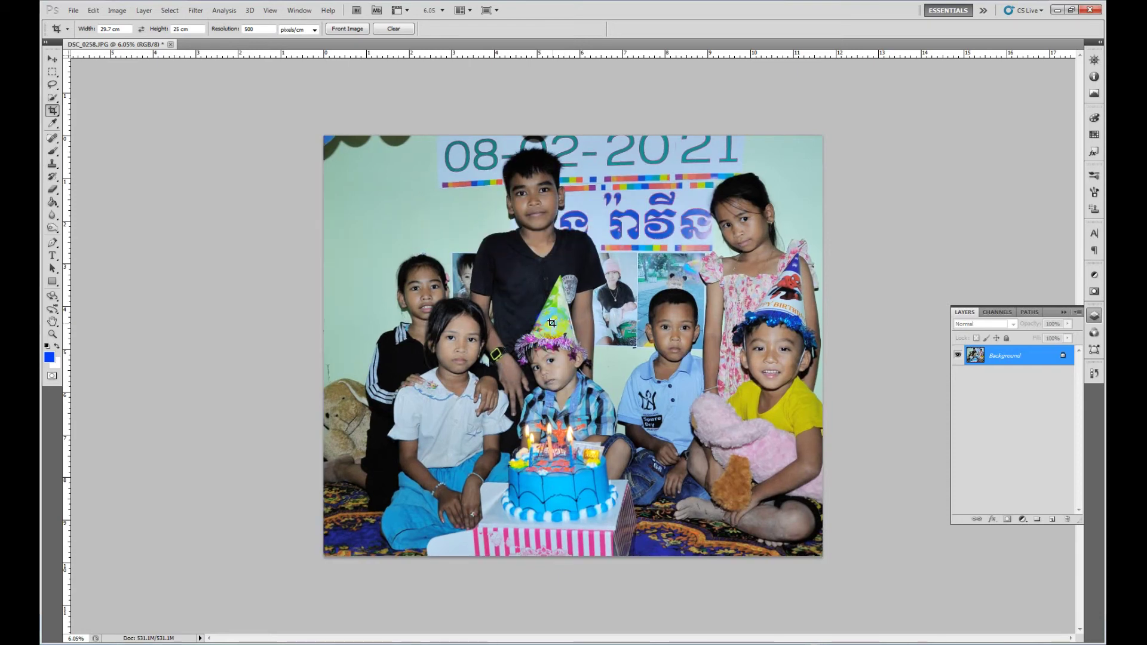
- Open the birthday photo's Print dialog and the Epson settings' Paper Size list
{"action": "left_click", "coordinate": [73, 10]}
{"action": "left_click", "coordinate": [124, 269]}
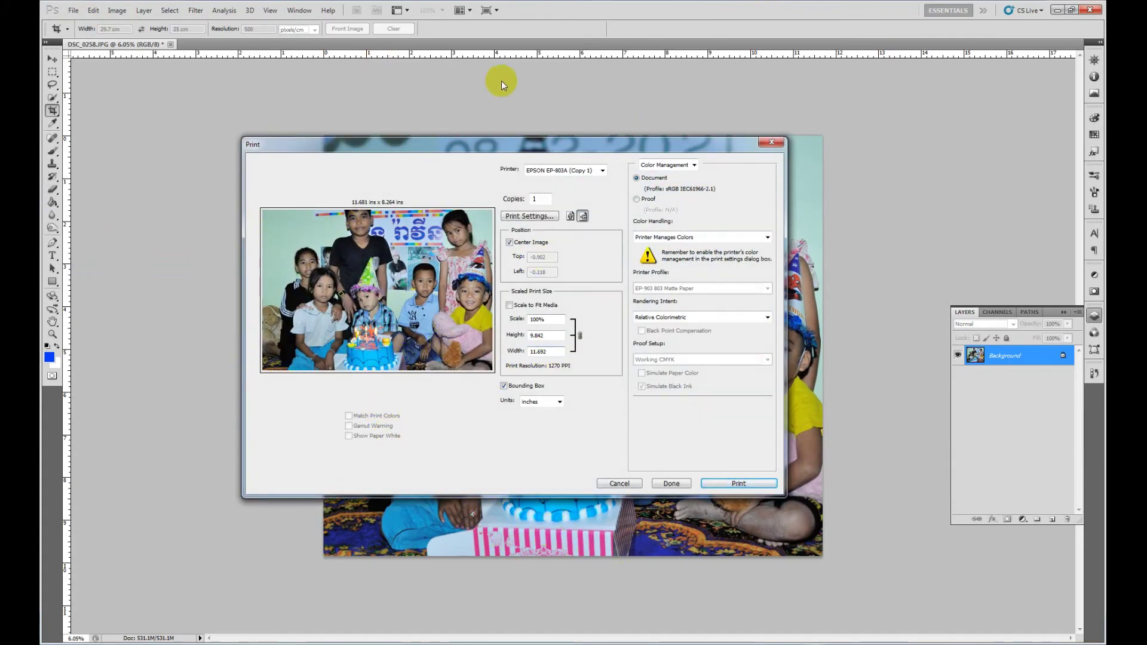
{"action": "left_click_drag", "start_coordinate": [502, 144], "coordinate": [361, 130]}
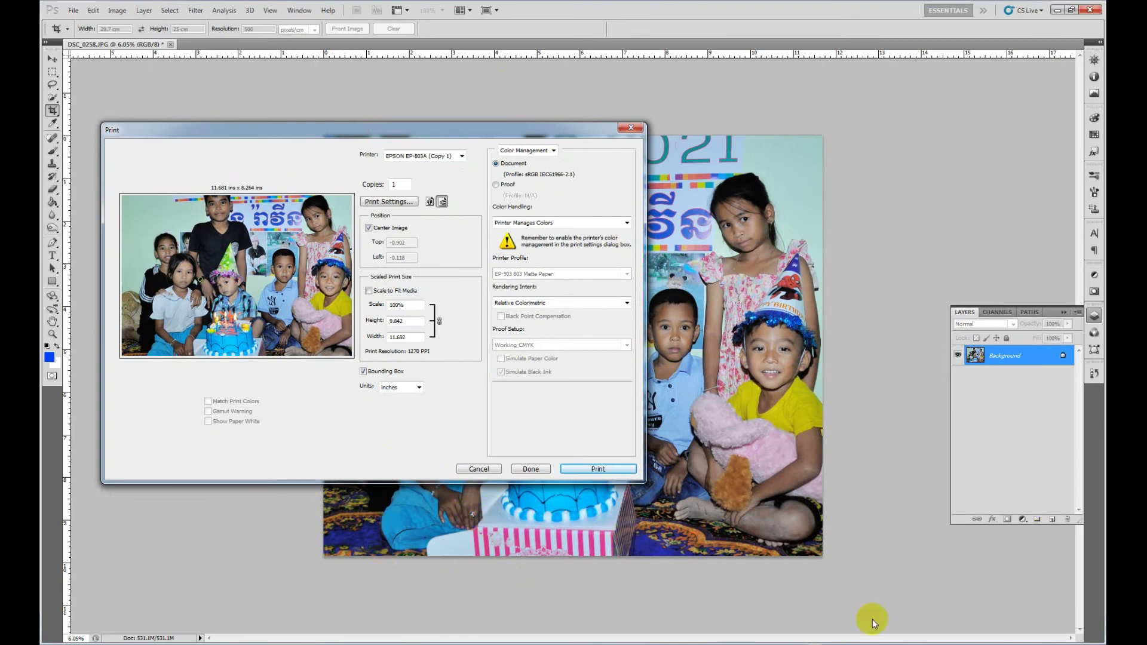
{"action": "left_click_drag", "start_coordinate": [307, 135], "coordinate": [520, 255]}
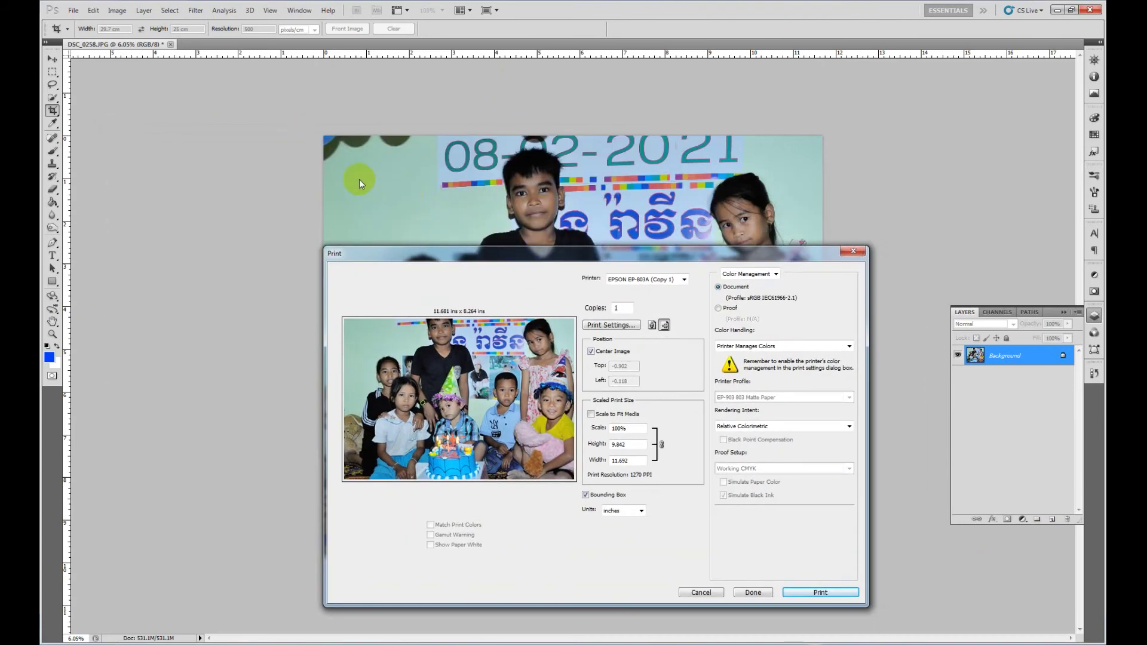
{"action": "left_click", "coordinate": [617, 328]}
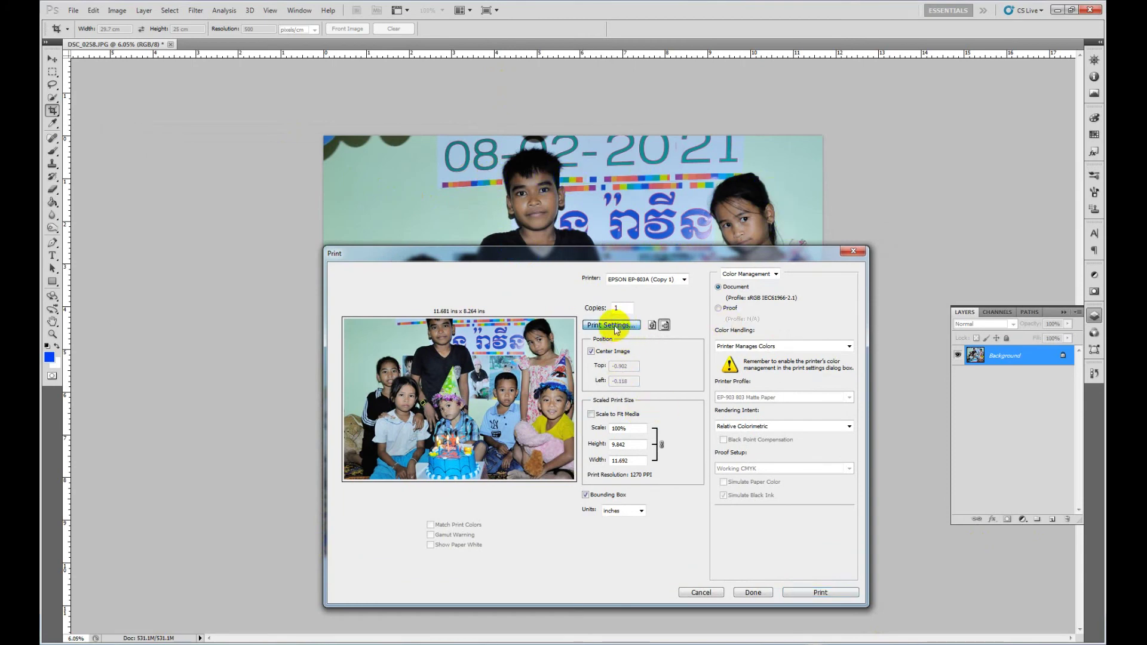
{"action": "left_click", "coordinate": [439, 435]}
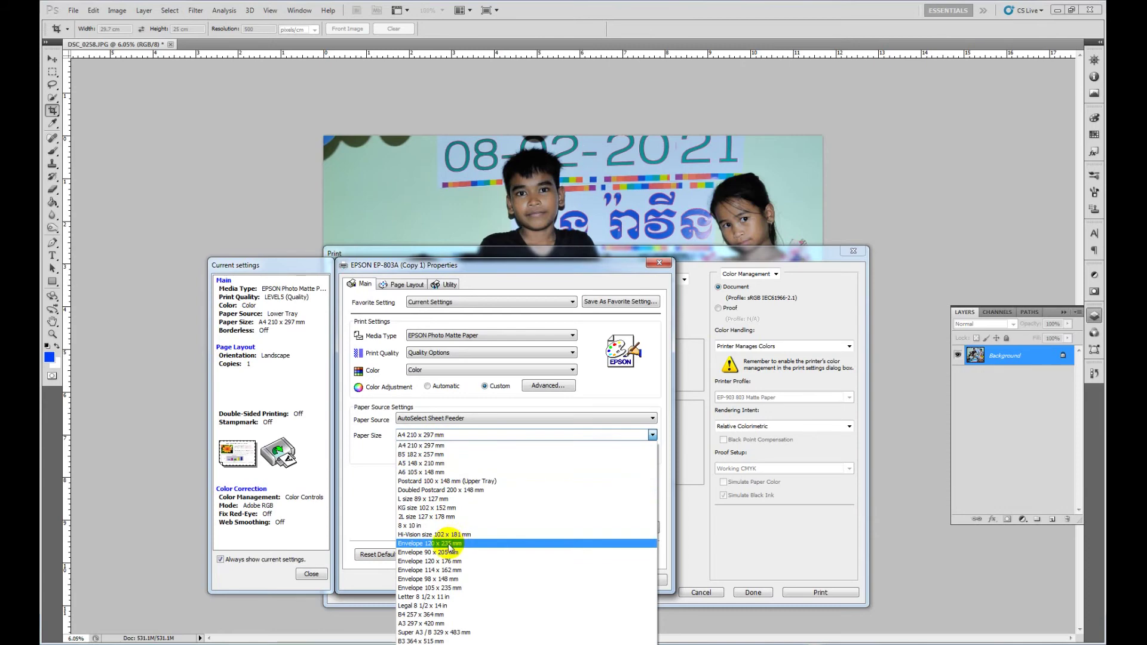
- Choose a User Defined paper size and enter width 240 and height 2
{"action": "left_click", "coordinate": [457, 625]}
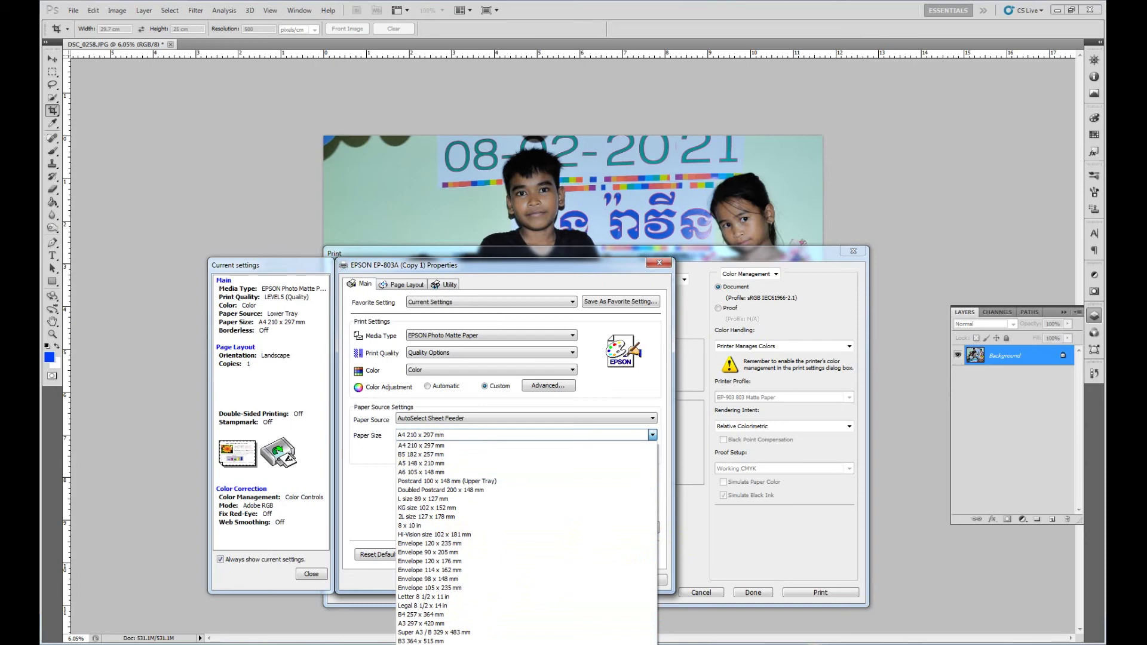
{"action": "left_click", "coordinate": [431, 502]}
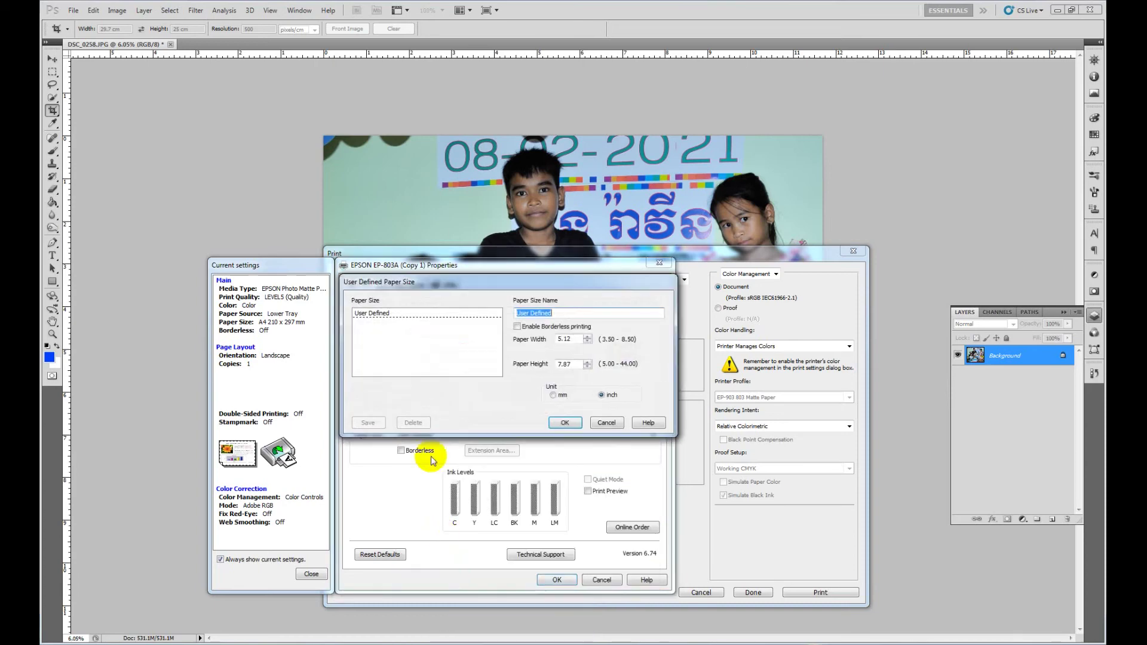
{"action": "left_click_drag", "start_coordinate": [575, 282], "coordinate": [547, 378]}
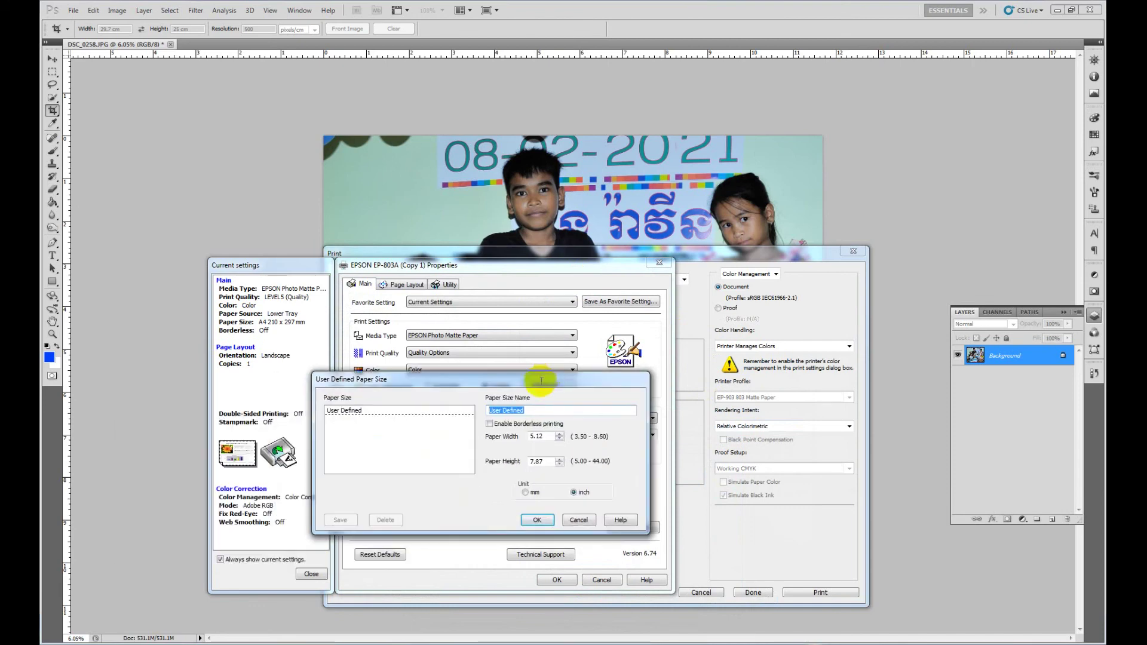
{"action": "double_click", "coordinate": [538, 436]}
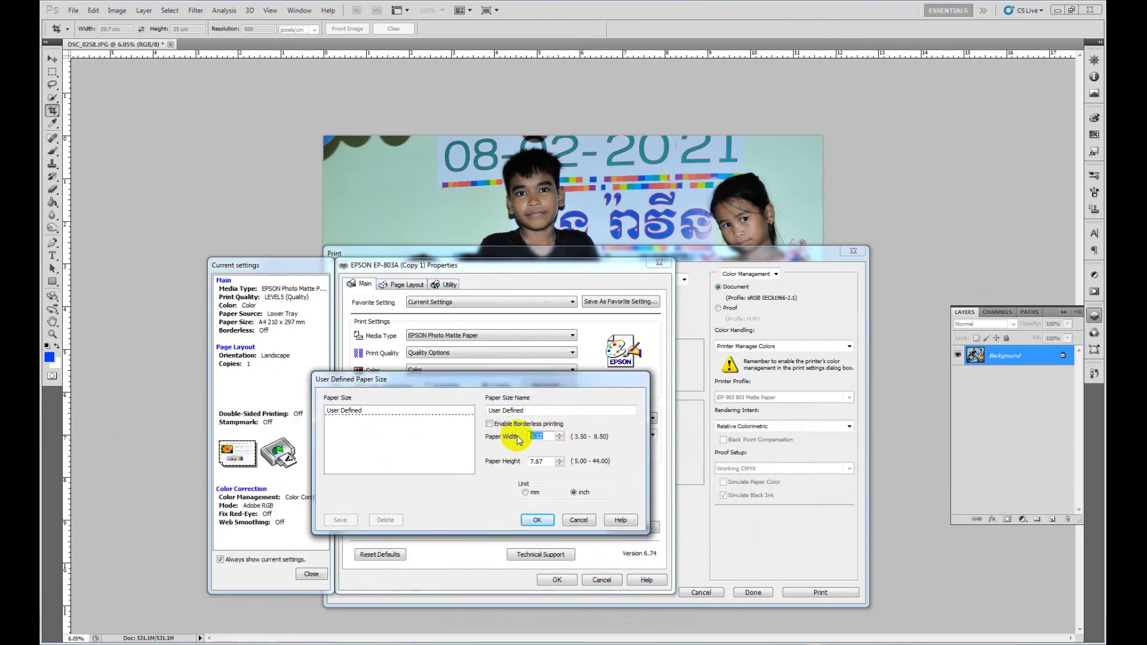
{"action": "type", "text": "240"}
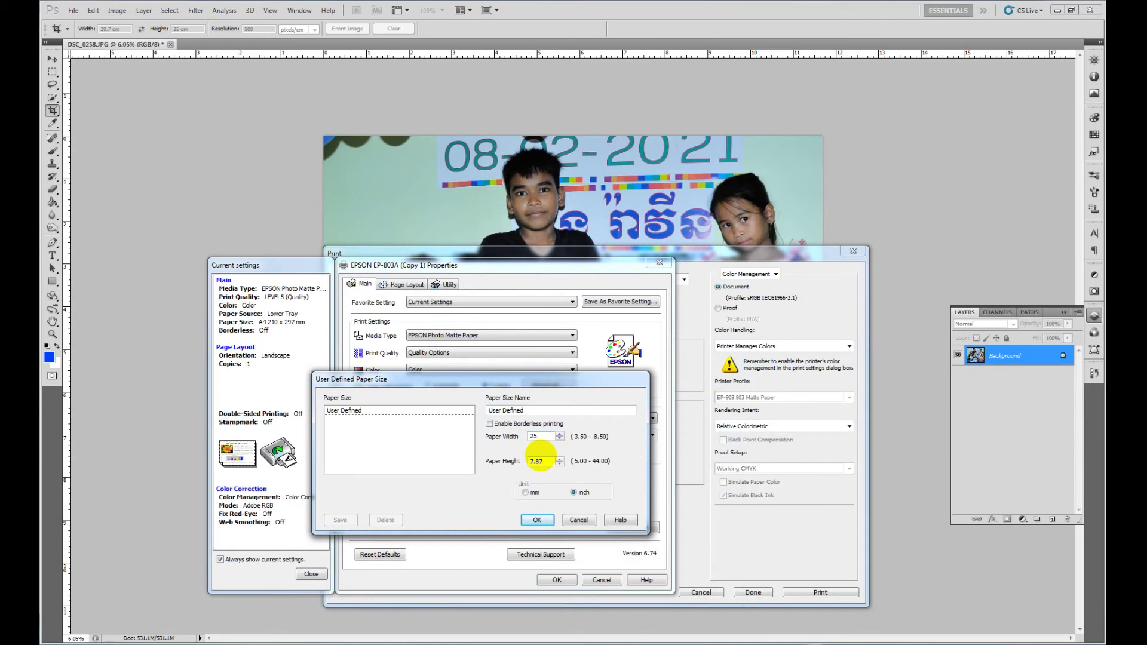
{"action": "key", "text": "Tab"}
{"action": "type", "text": "2"}
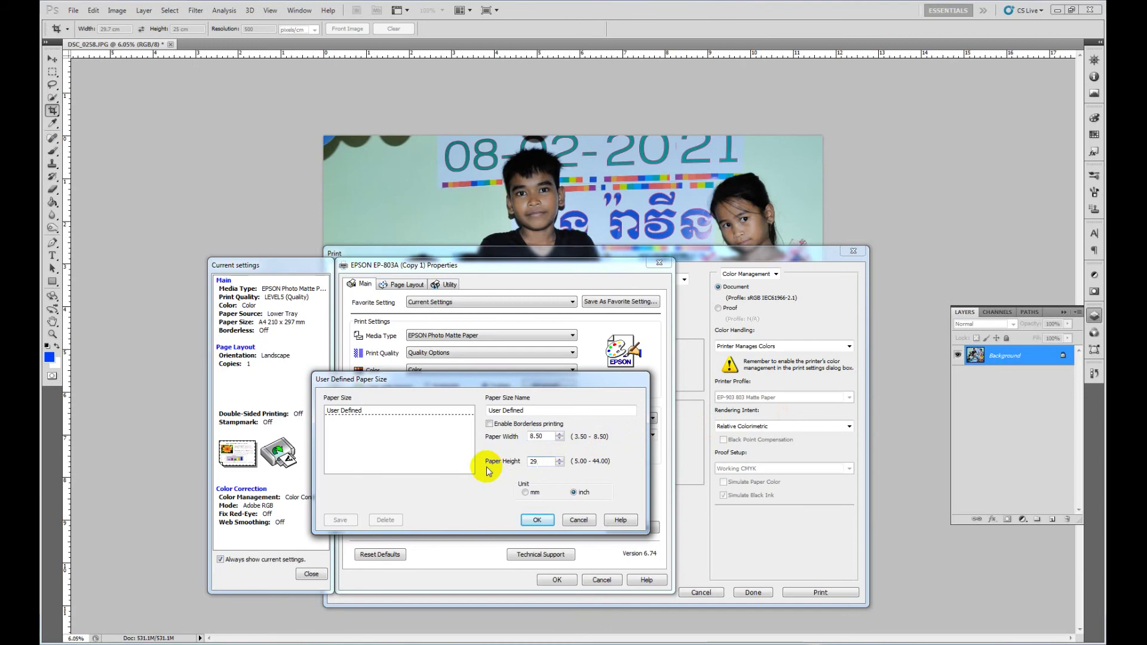
- Switch the custom size units to mm, set height 29, and accept the size
{"action": "left_click", "coordinate": [525, 492]}
{"action": "double_click", "coordinate": [538, 436]}
{"action": "type", "text": "250"}
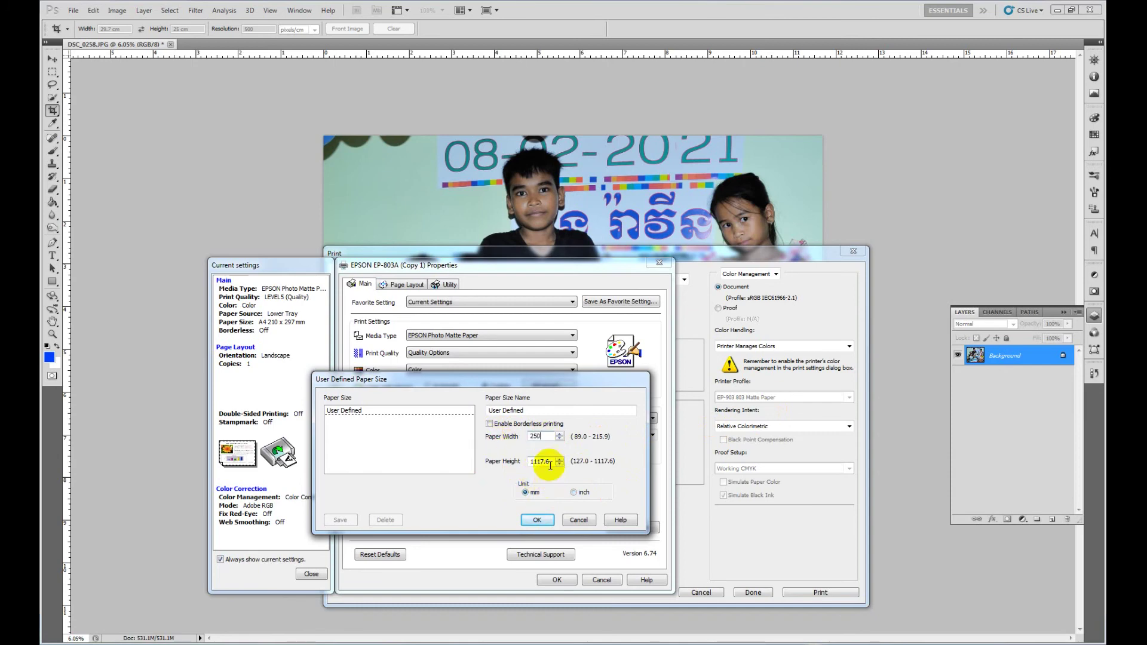
{"action": "key", "text": "Tab"}
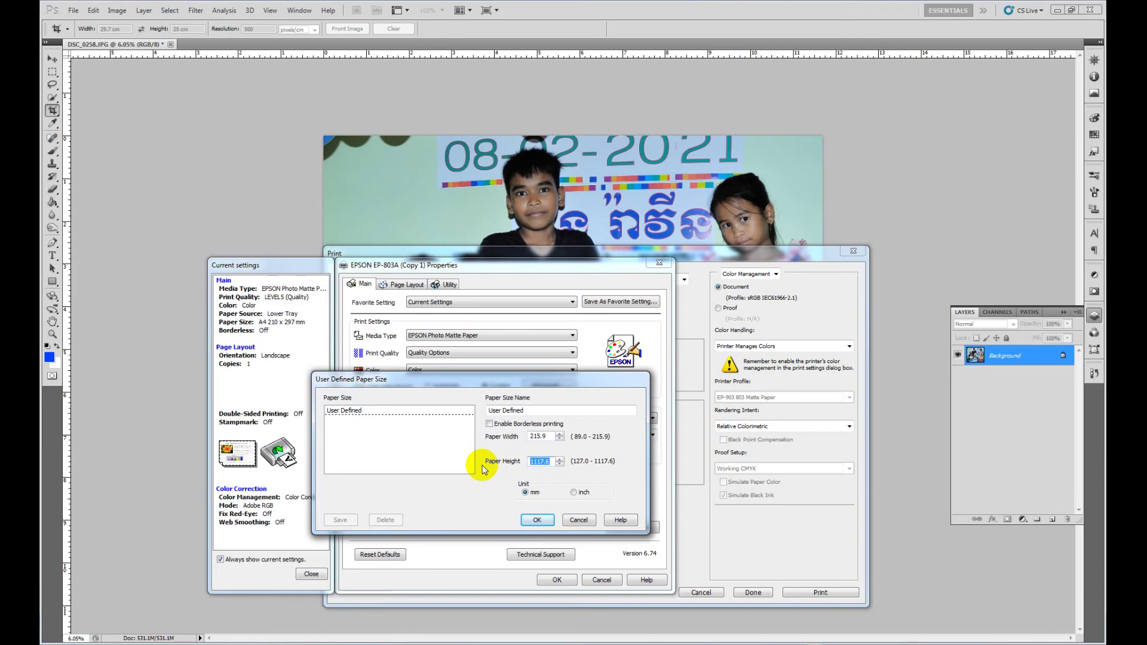
{"action": "type", "text": "297"}
{"action": "left_click", "coordinate": [537, 519]}
{"action": "left_click", "coordinate": [583, 365]}
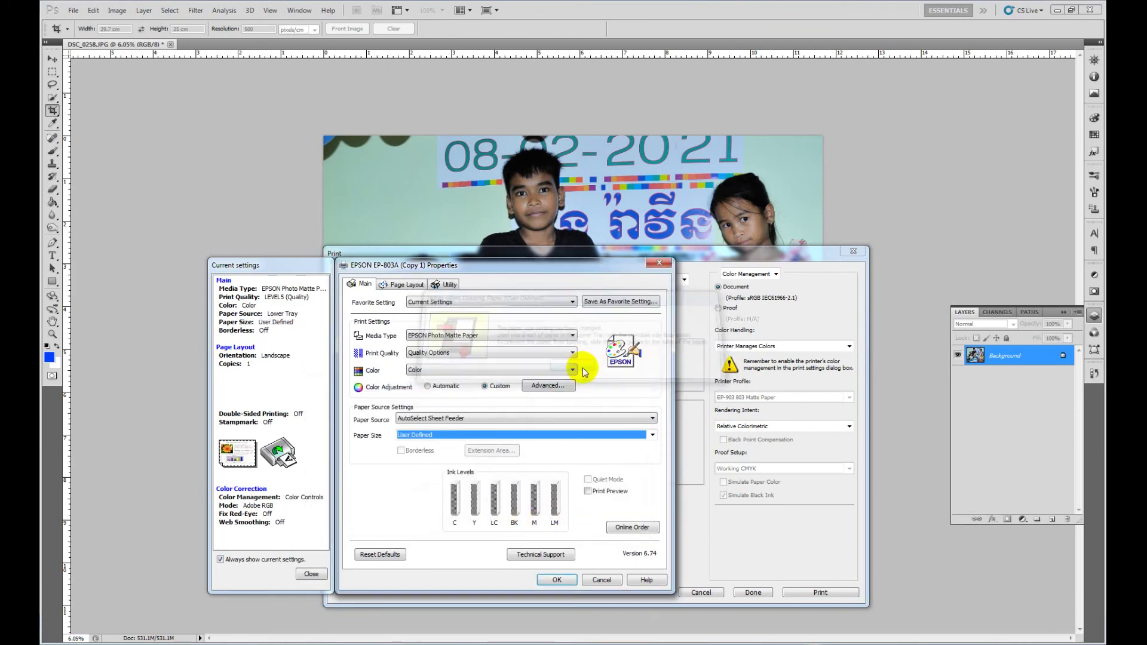
{"action": "left_click", "coordinate": [557, 580]}
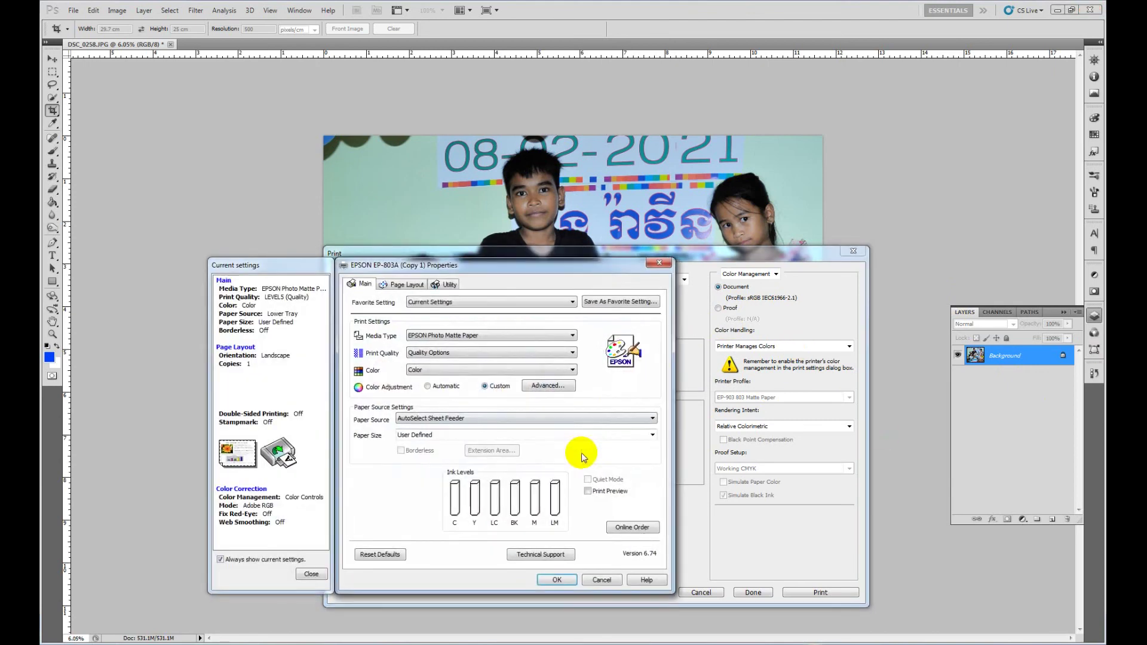
{"action": "left_click", "coordinate": [412, 435]}
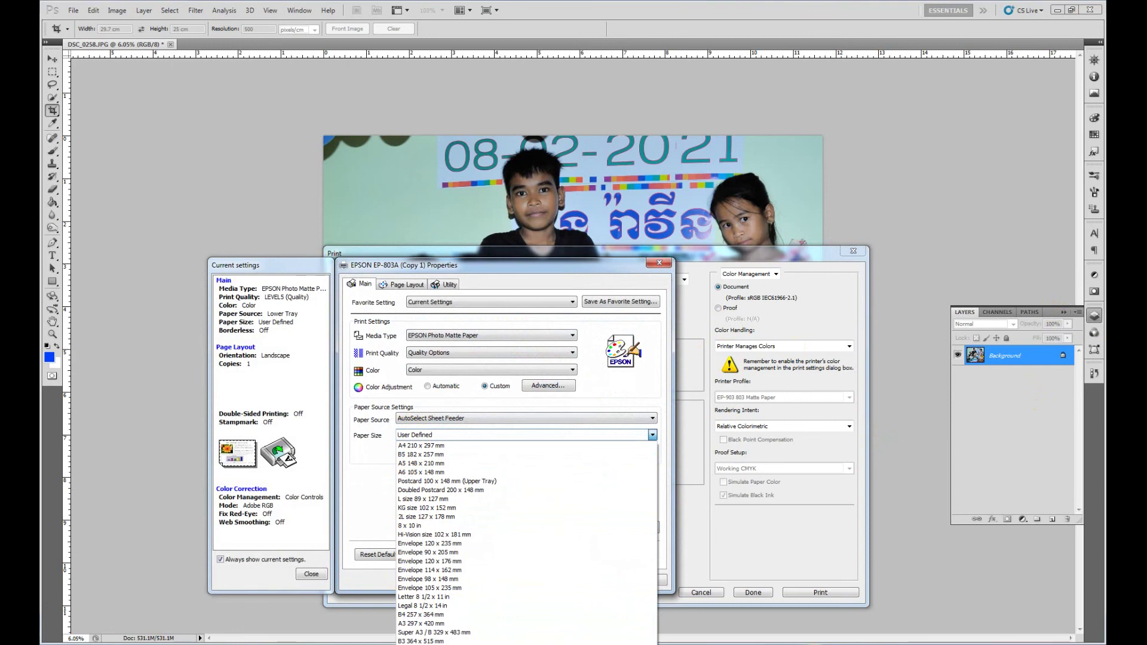
{"action": "key", "text": "Return"}
{"action": "double_click", "coordinate": [566, 338]}
{"action": "type", "text": "215.9"}
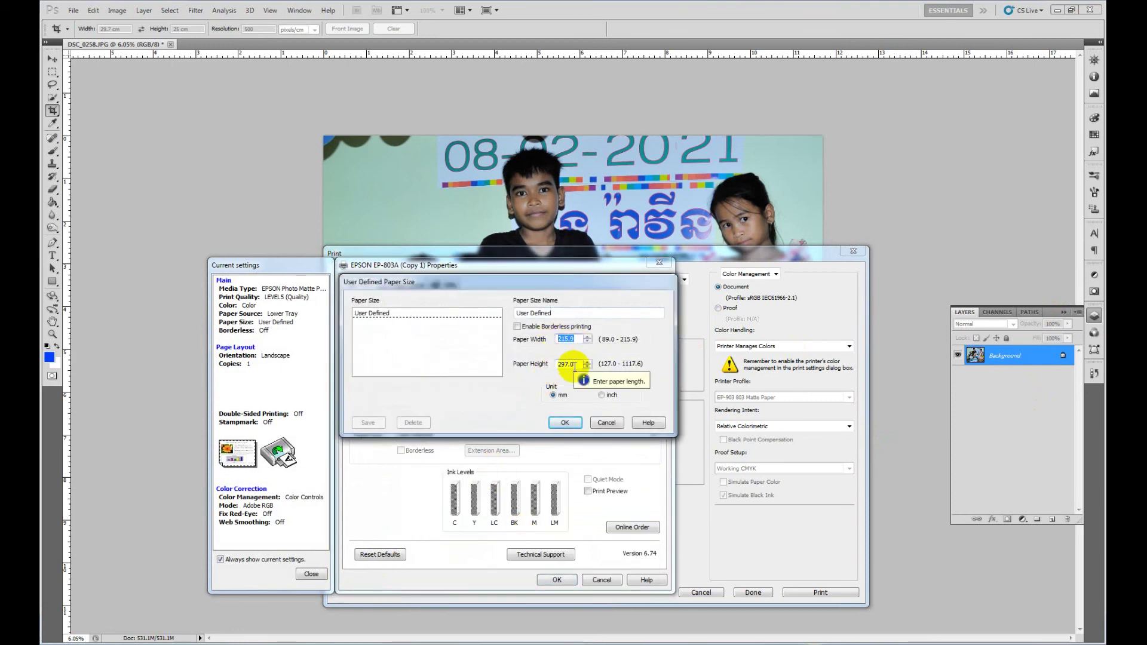
{"action": "type", "text": "2"}
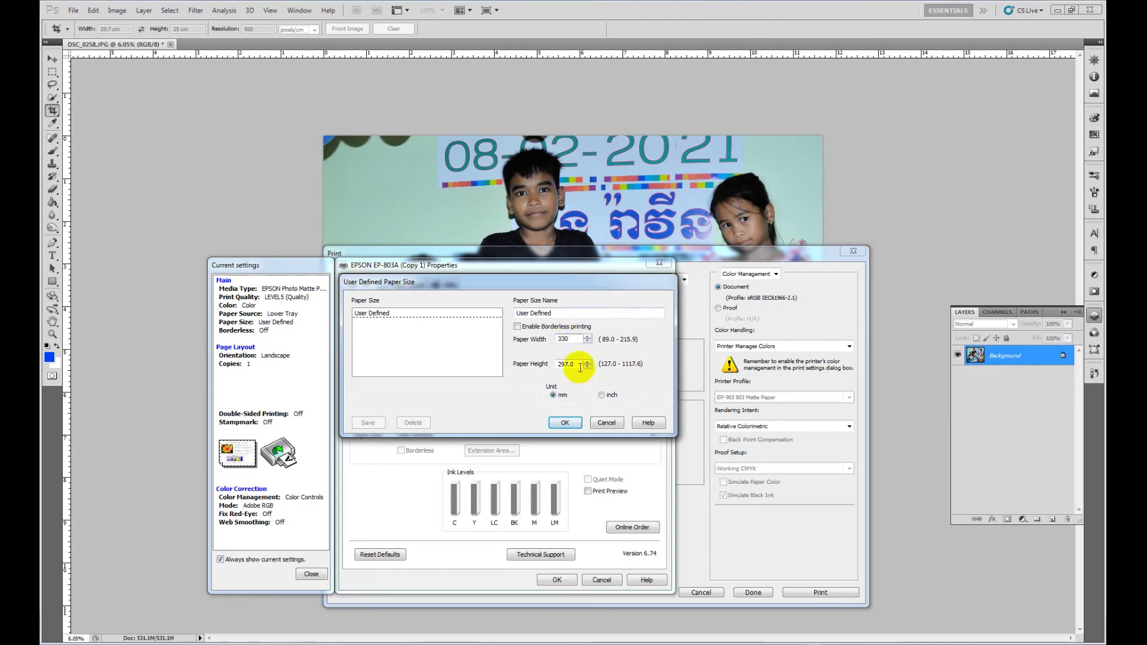
{"action": "mouse_move", "coordinate": [580, 364]}
{"action": "left_mouse_down"}
{"action": "mouse_move", "coordinate": [541, 366]}
{"action": "mouse_move", "coordinate": [545, 337]}
{"action": "left_mouse_up"}
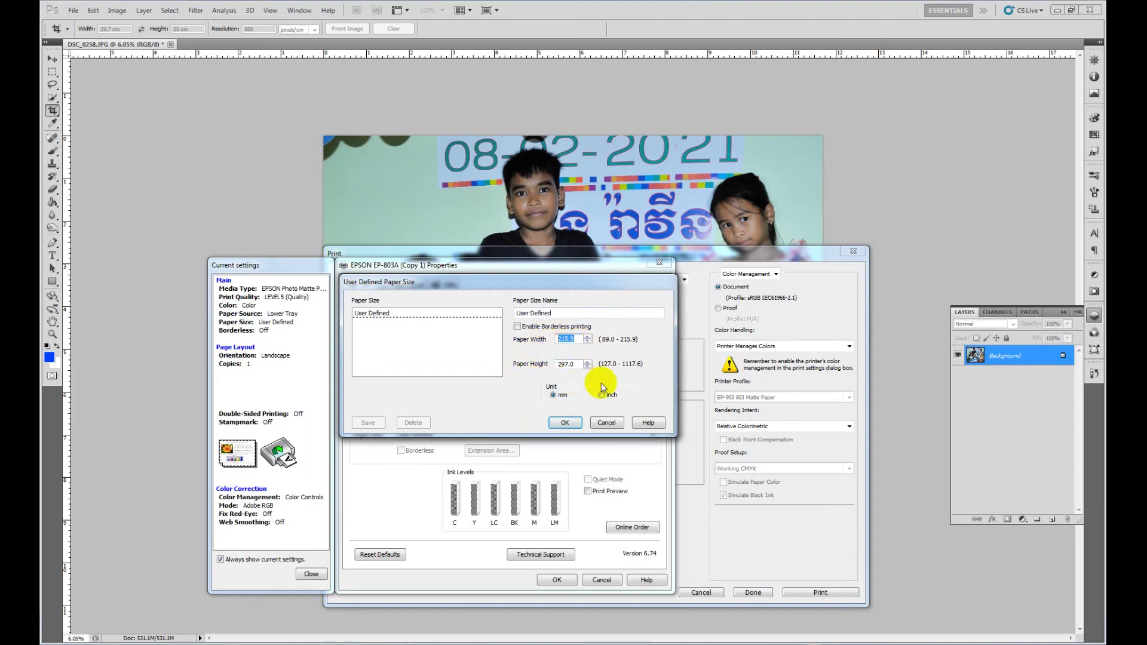
{"action": "left_click", "coordinate": [607, 423]}
{"action": "key", "text": "Return"}
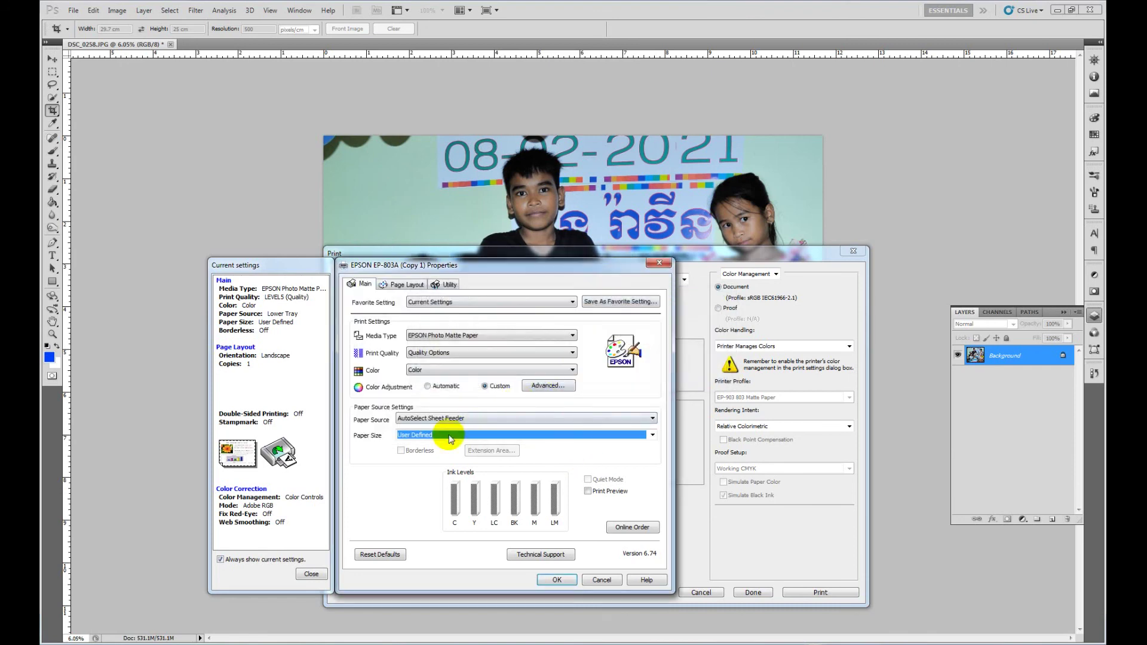
- Select A3 297 x 420 mm paper and accept the paper notices
{"action": "left_click", "coordinate": [445, 436]}
{"action": "left_click", "coordinate": [411, 594]}
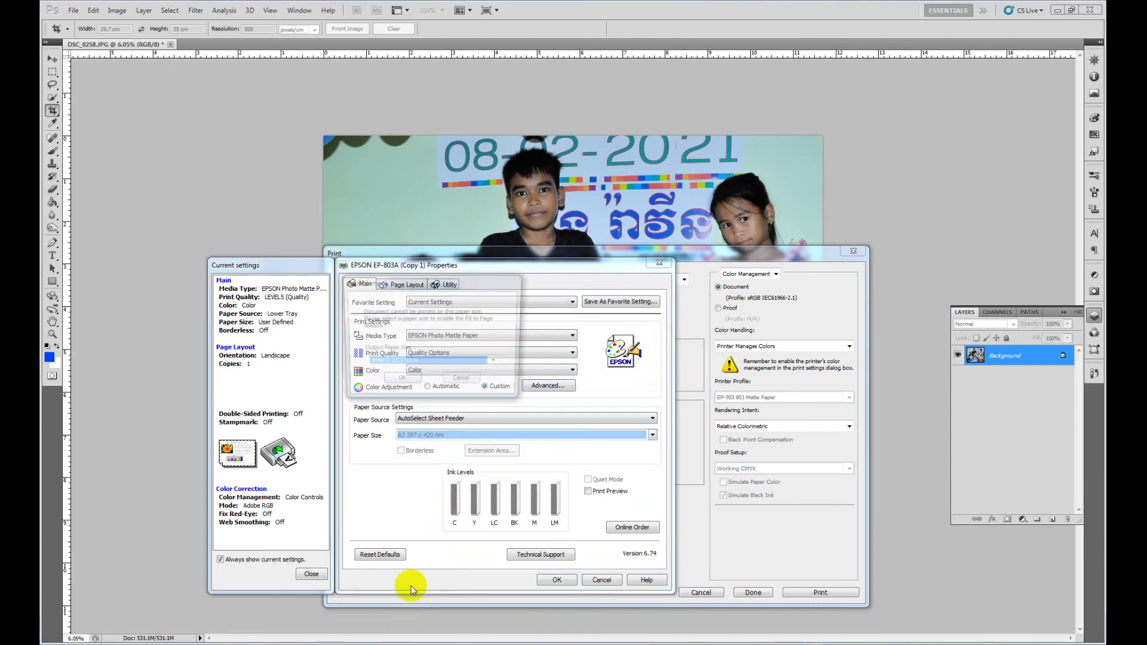
{"action": "left_click", "coordinate": [397, 381]}
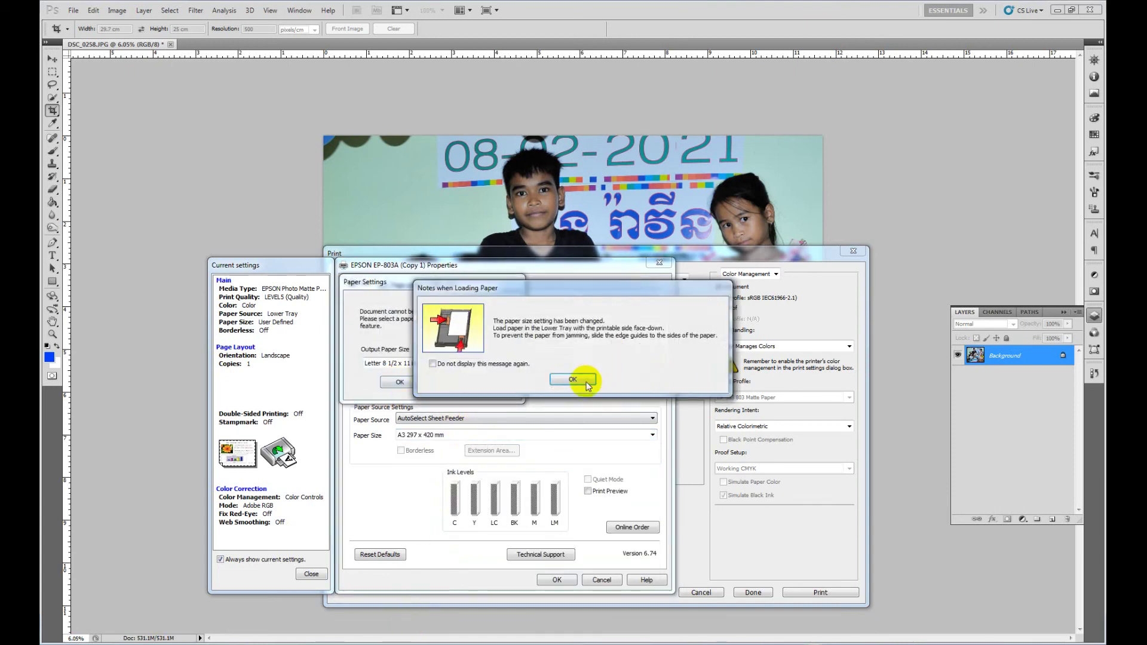
{"action": "left_click", "coordinate": [586, 383]}
- Keep A3 297 x 420 mm selected and apply the Epson settings to the preview
{"action": "left_click", "coordinate": [422, 437]}
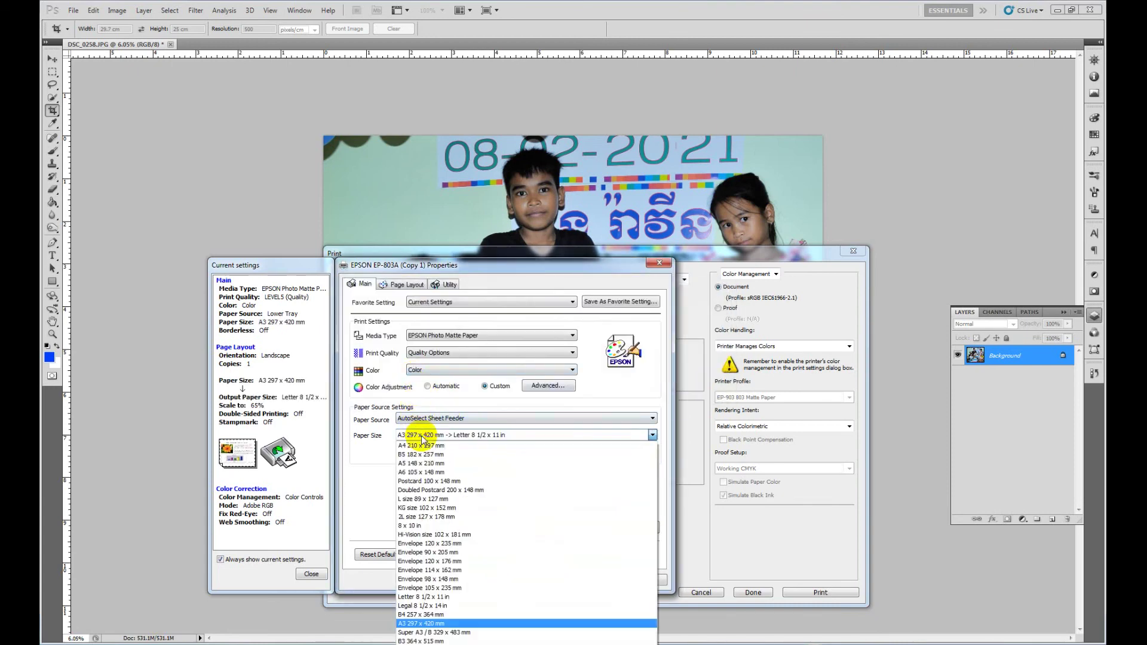
{"action": "left_click", "coordinate": [436, 624]}
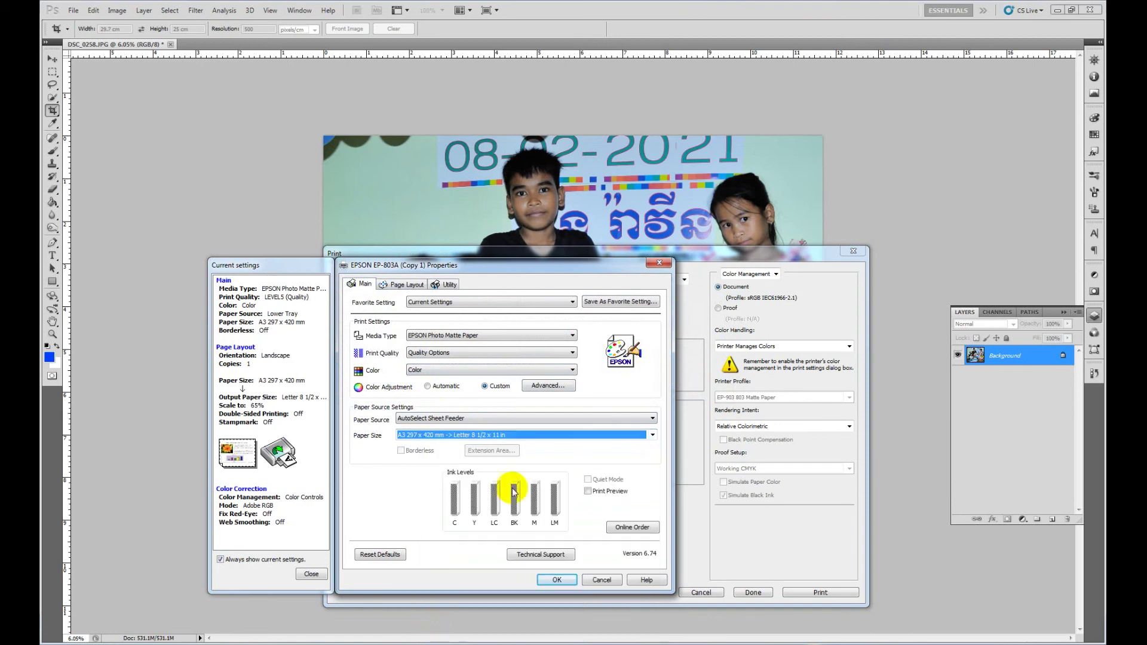
{"action": "left_click", "coordinate": [469, 437]}
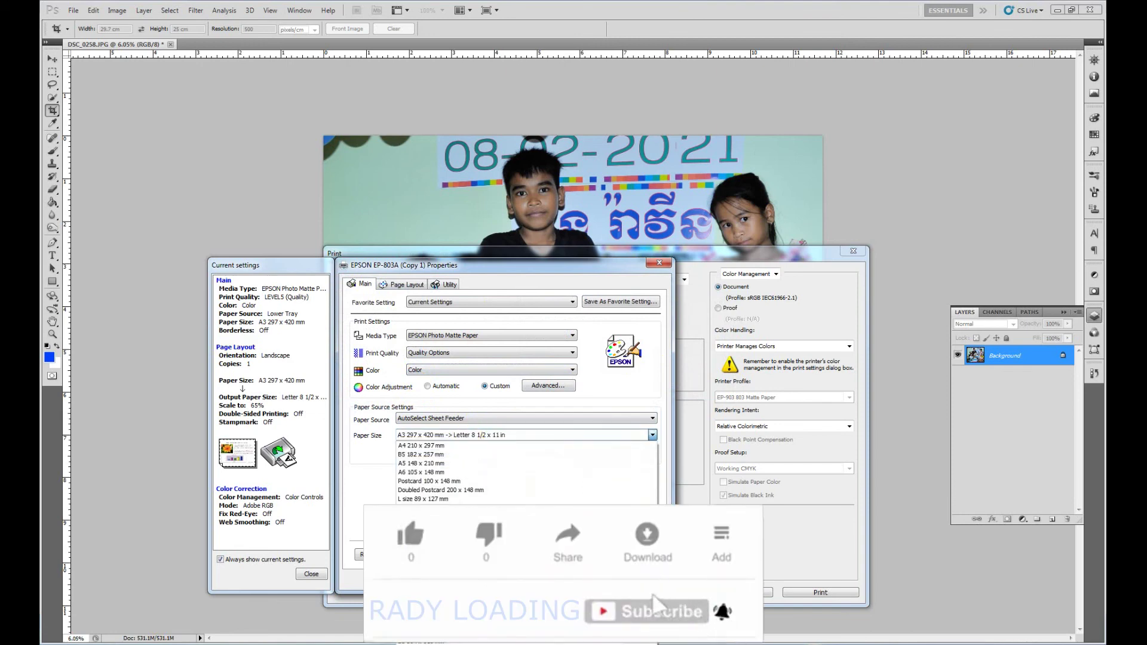
{"action": "left_click", "coordinate": [653, 435]}
{"action": "left_click", "coordinate": [538, 579]}
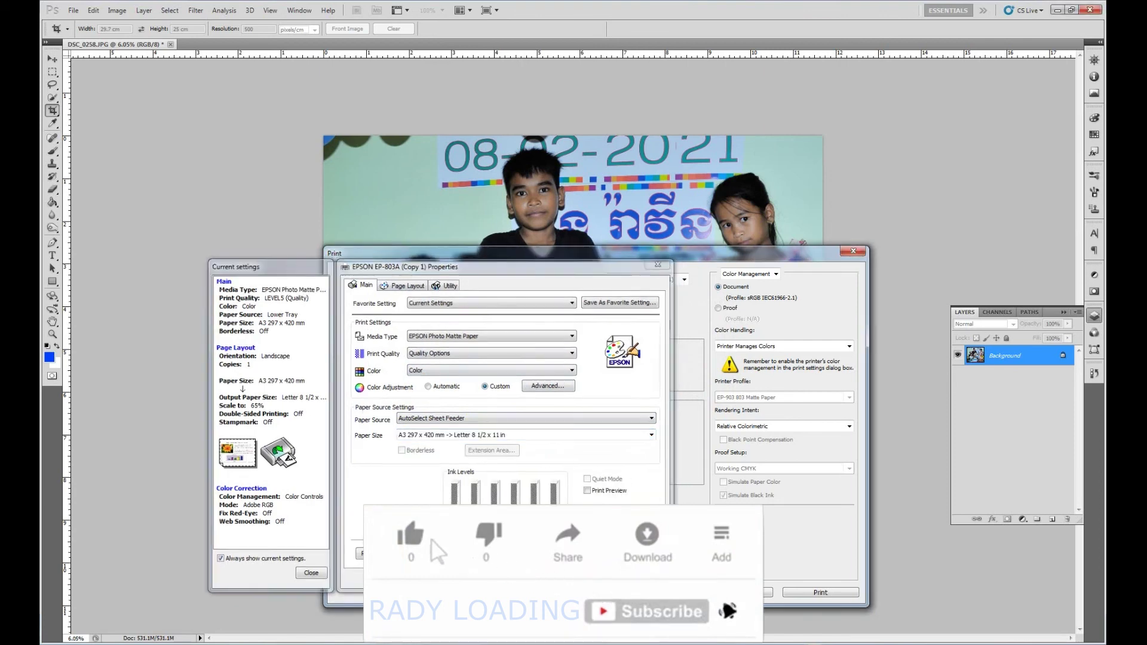